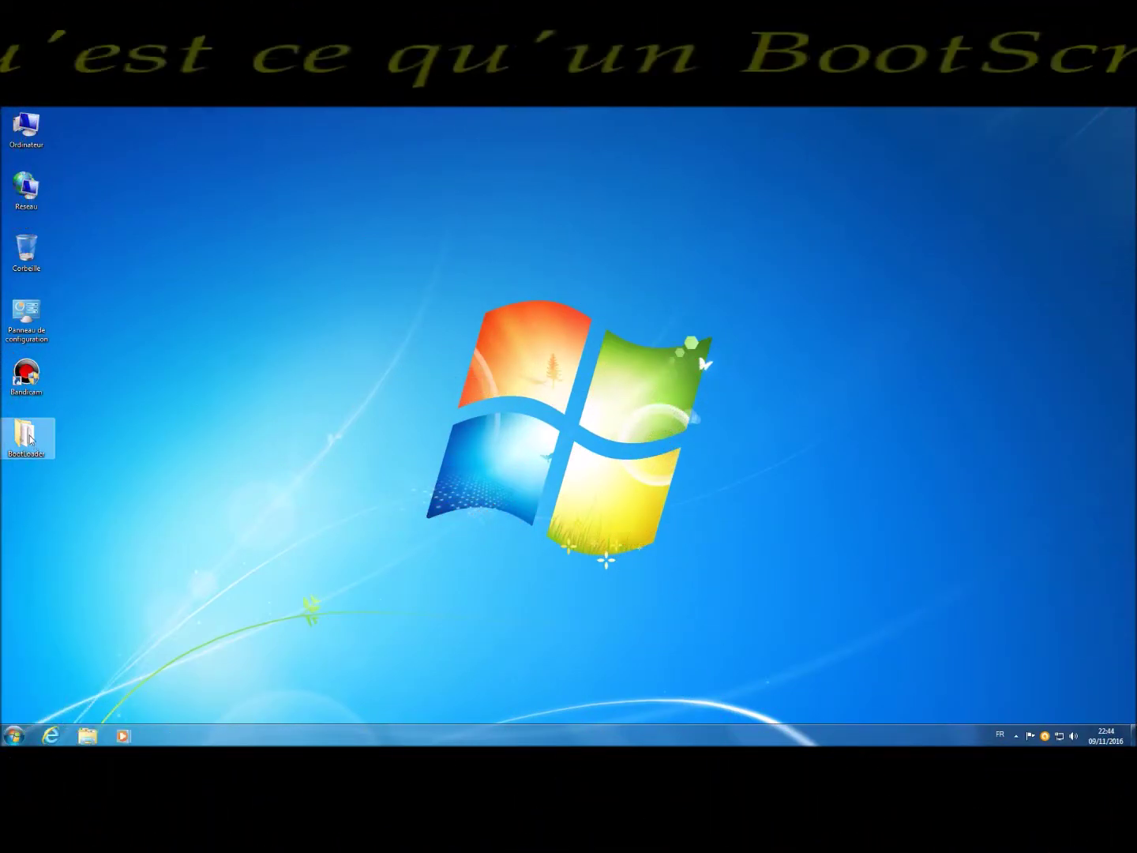
Open the pieces folder under BootLoader > BootLoader Win7 Original > animation and examine the original boot animation's BMP frames.
double_click(27, 437)
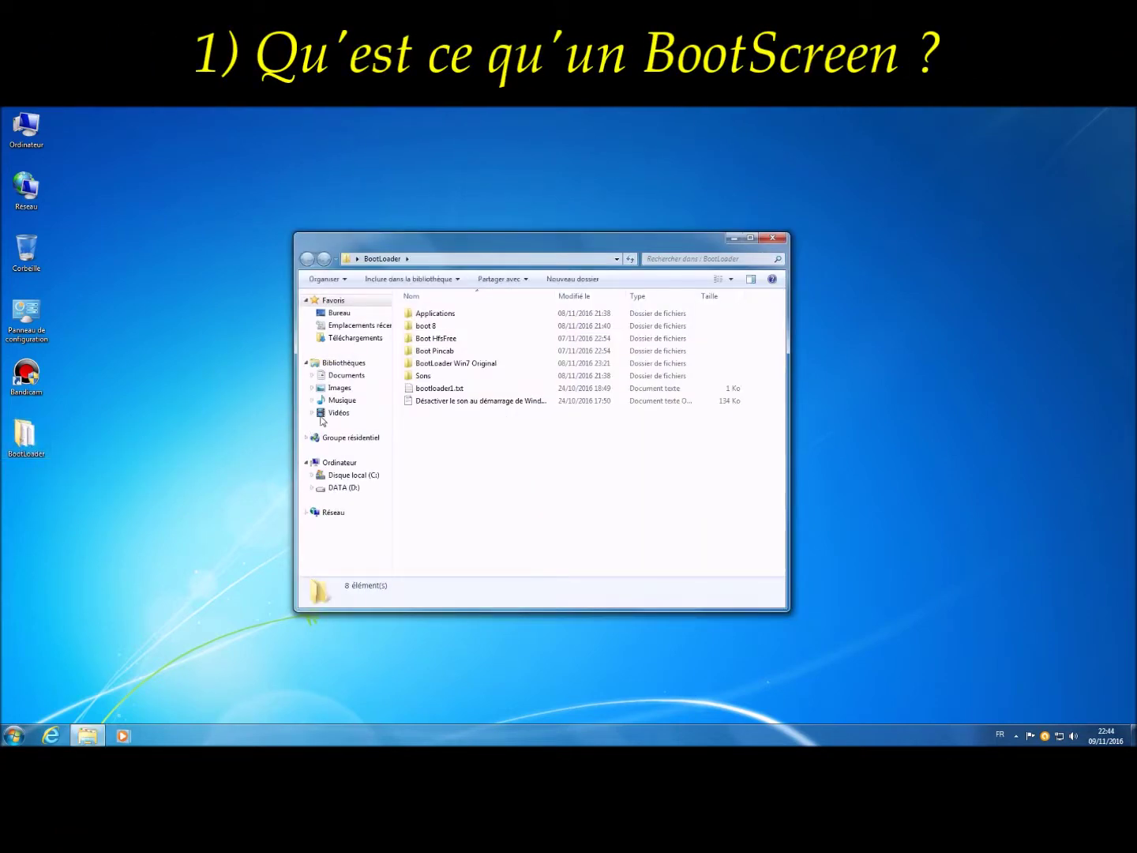
double_click(423, 366)
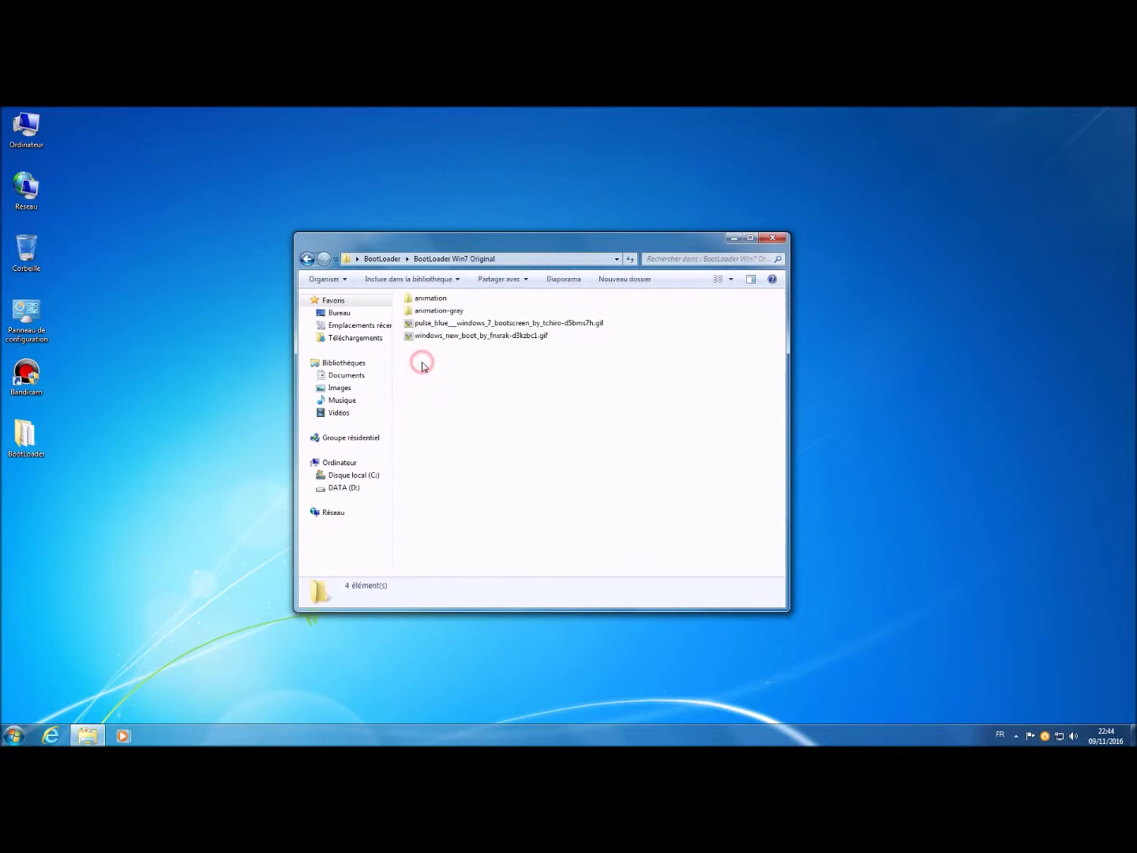
double_click(424, 301)
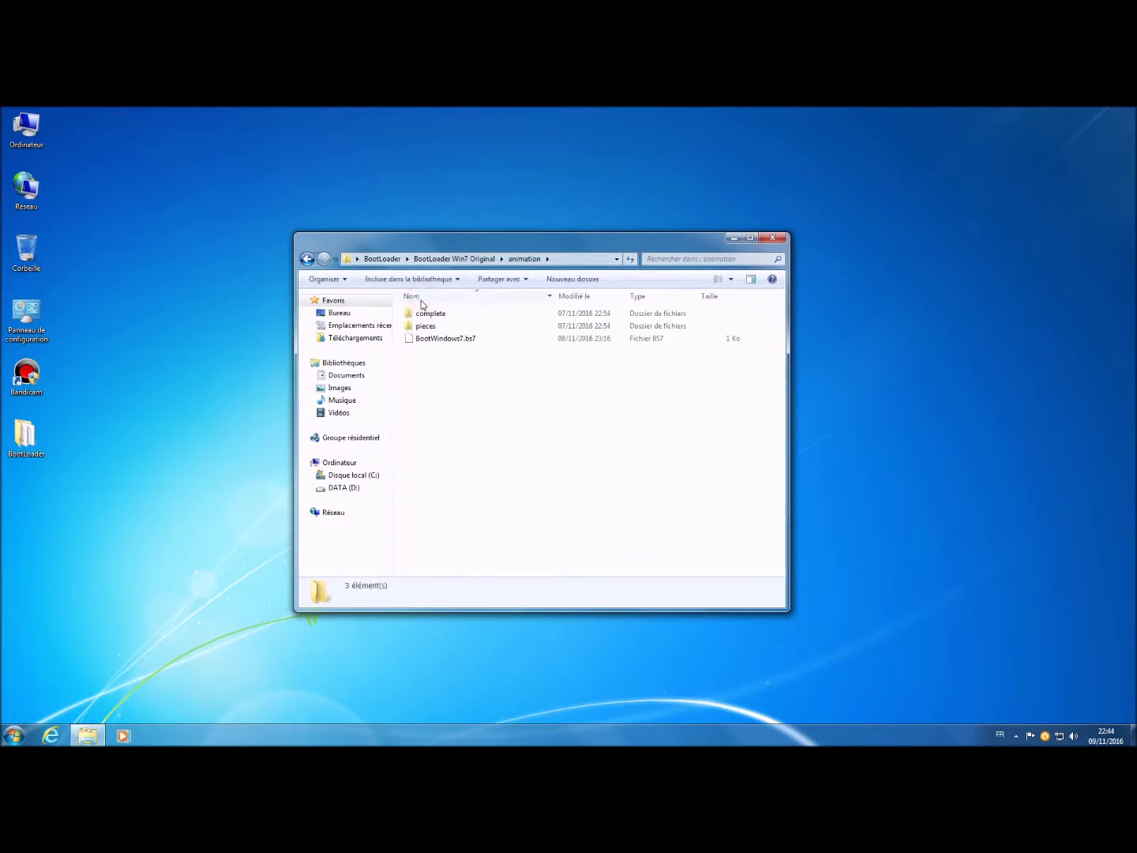
double_click(423, 326)
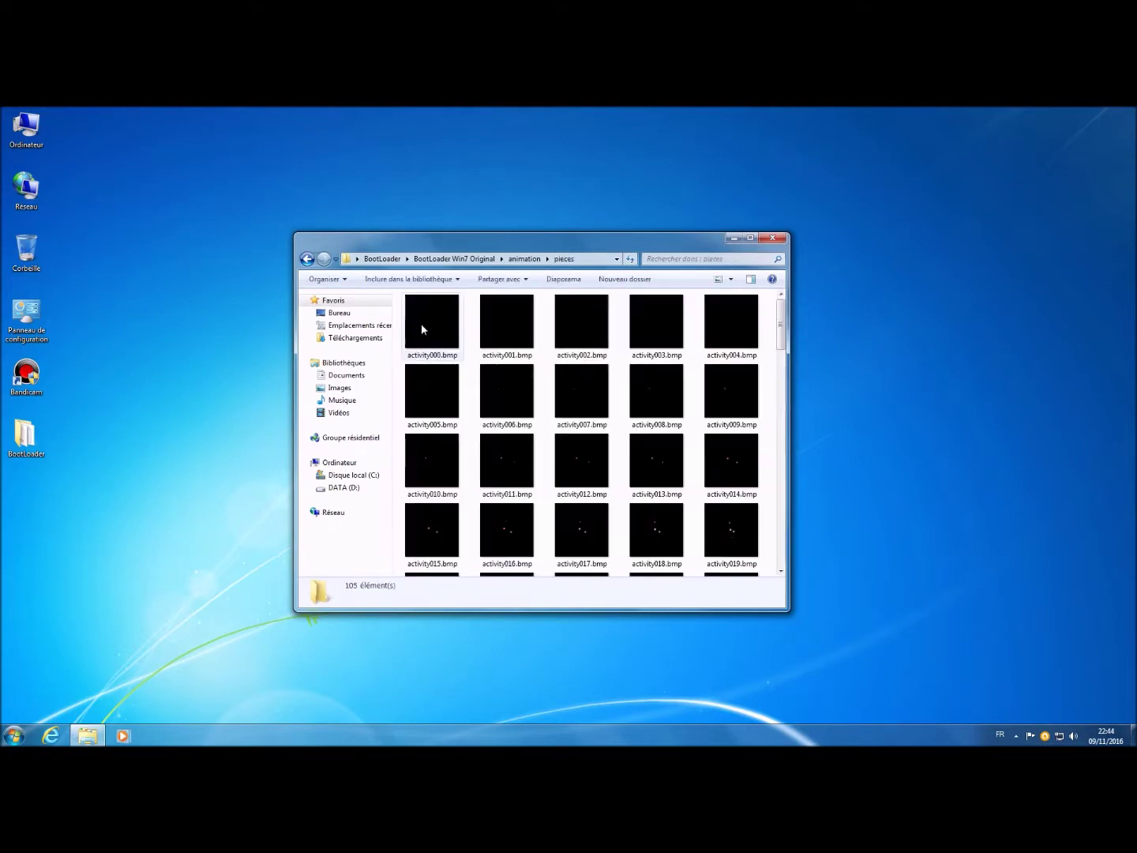
double_click(469, 247)
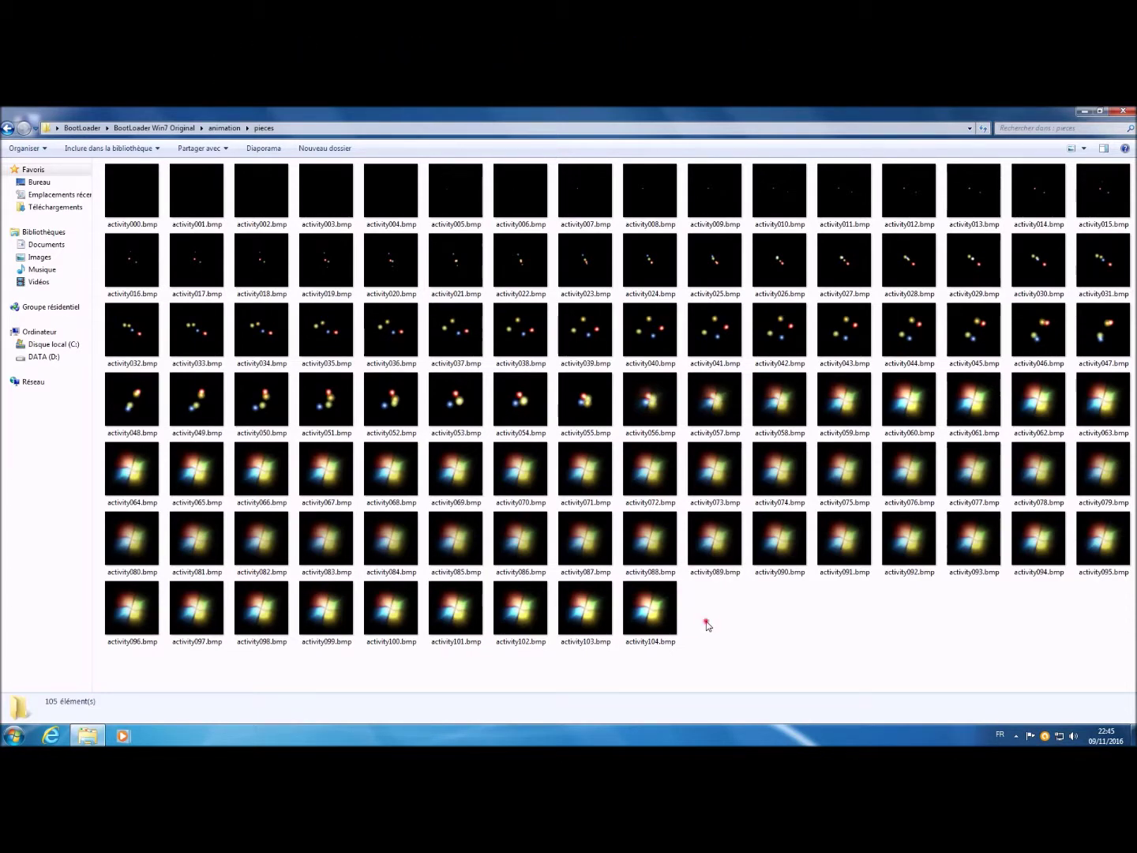
key(ctrl+a)
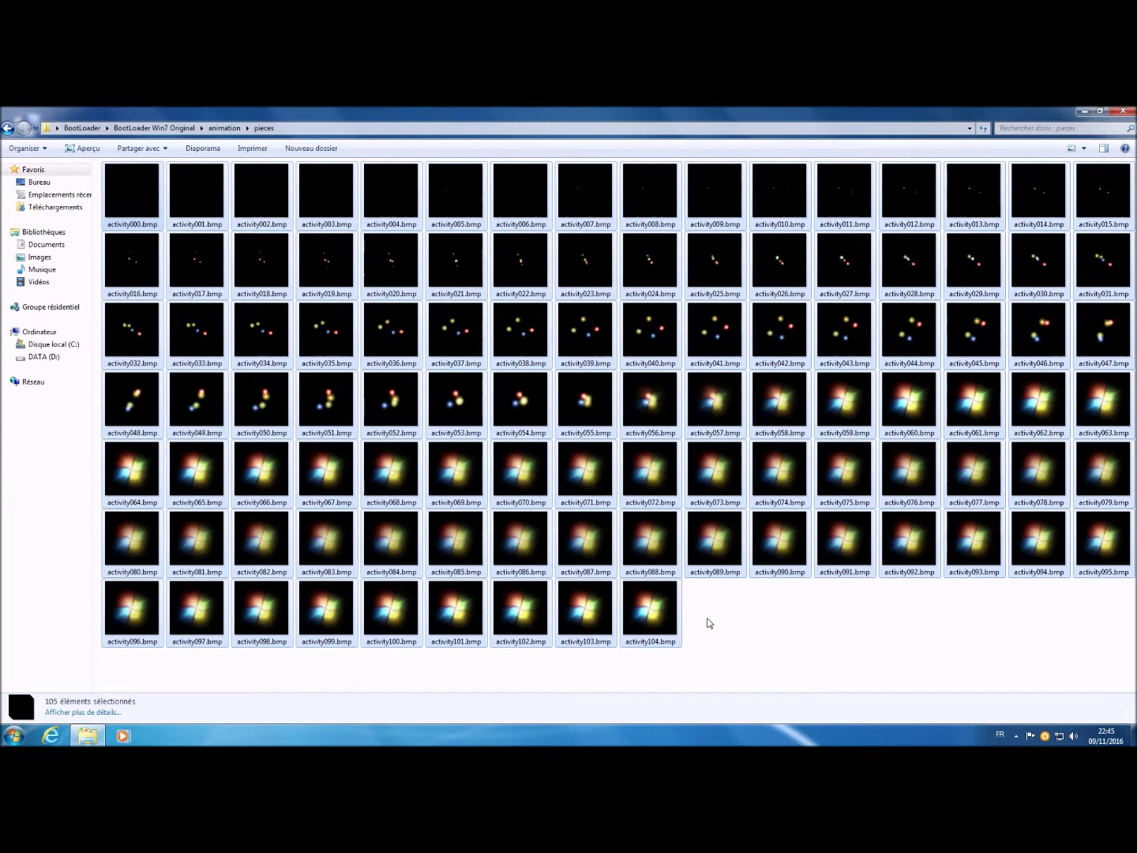
click(710, 623)
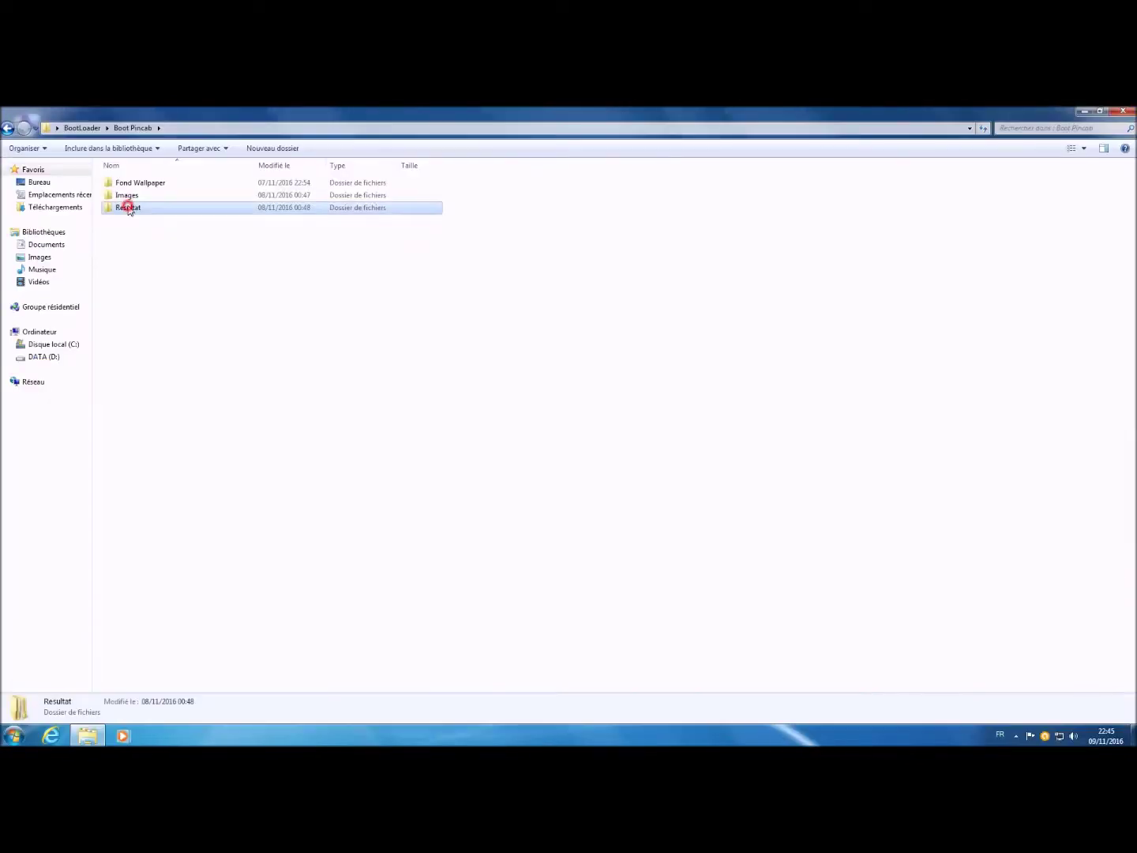
Open the Result2 folder in Boot Pincab's Resultat and examine the frame size, the opening frames Win0001–Win0059 and the closing frames Win0060–Win0105.
double_click(128, 203)
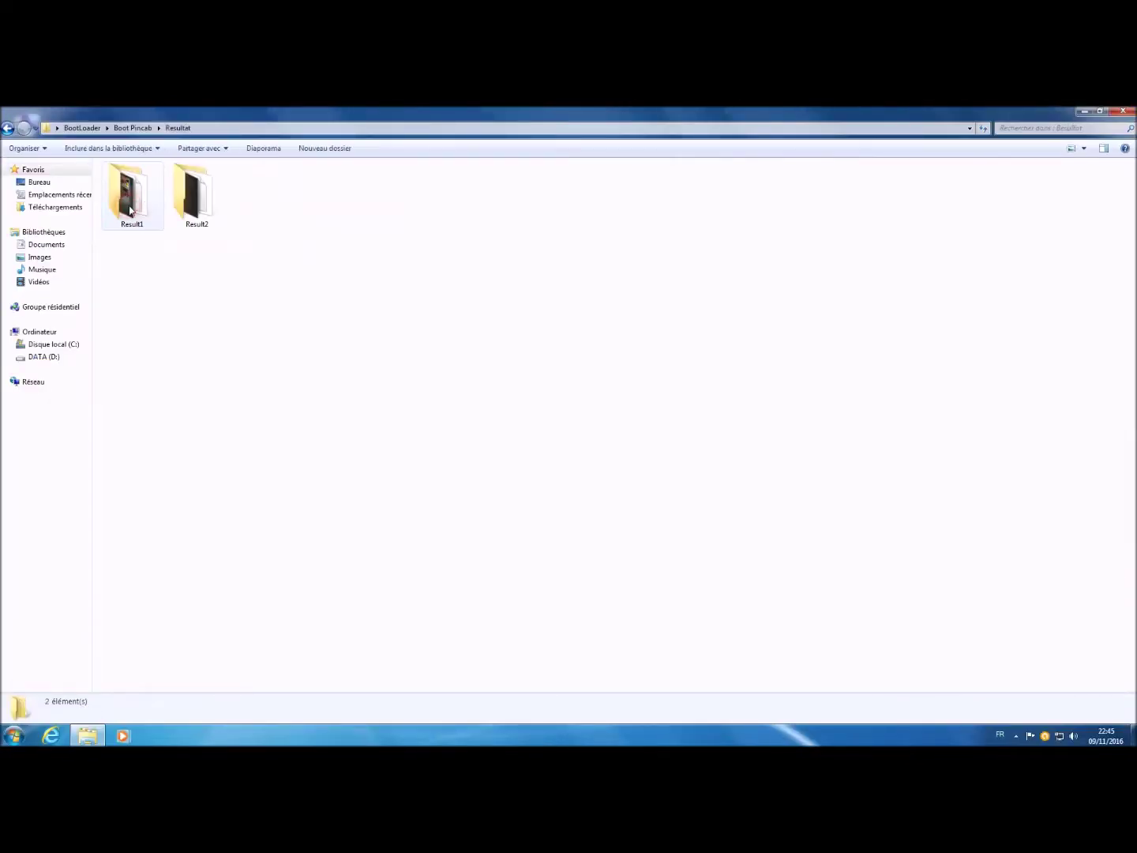
double_click(187, 197)
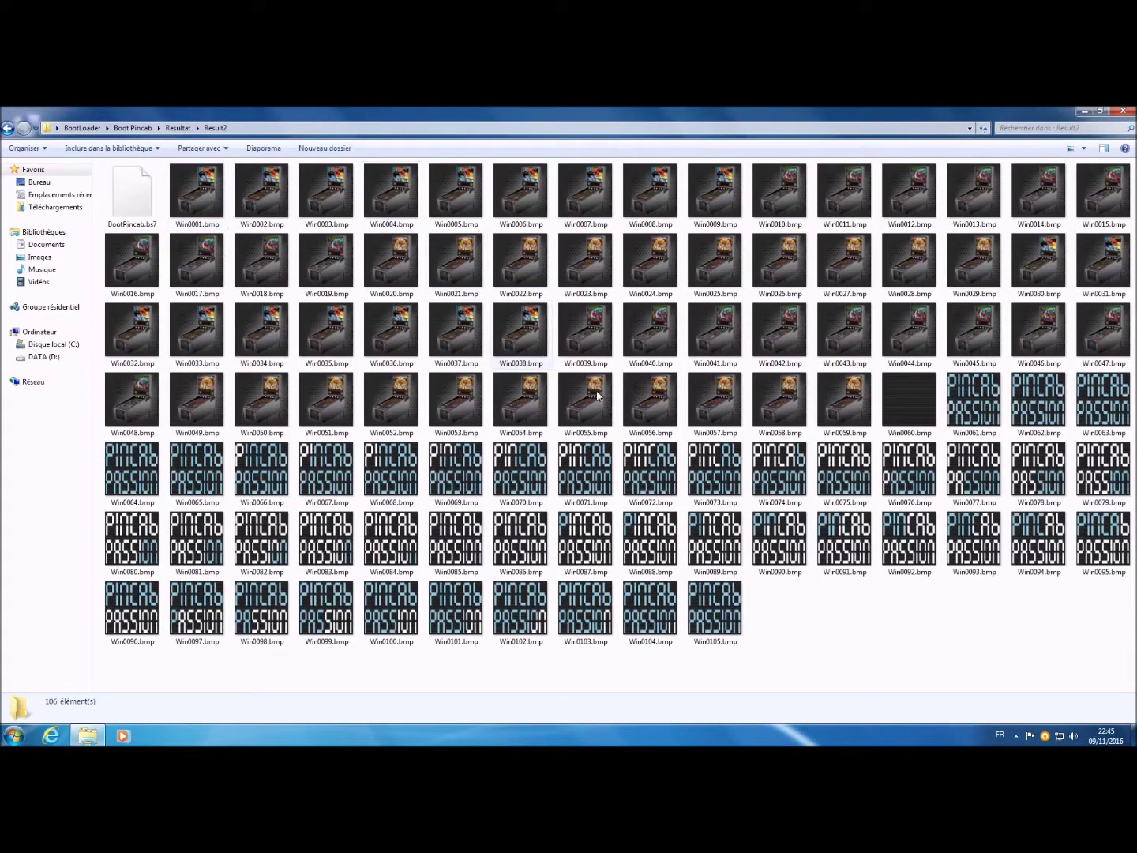
click(776, 622)
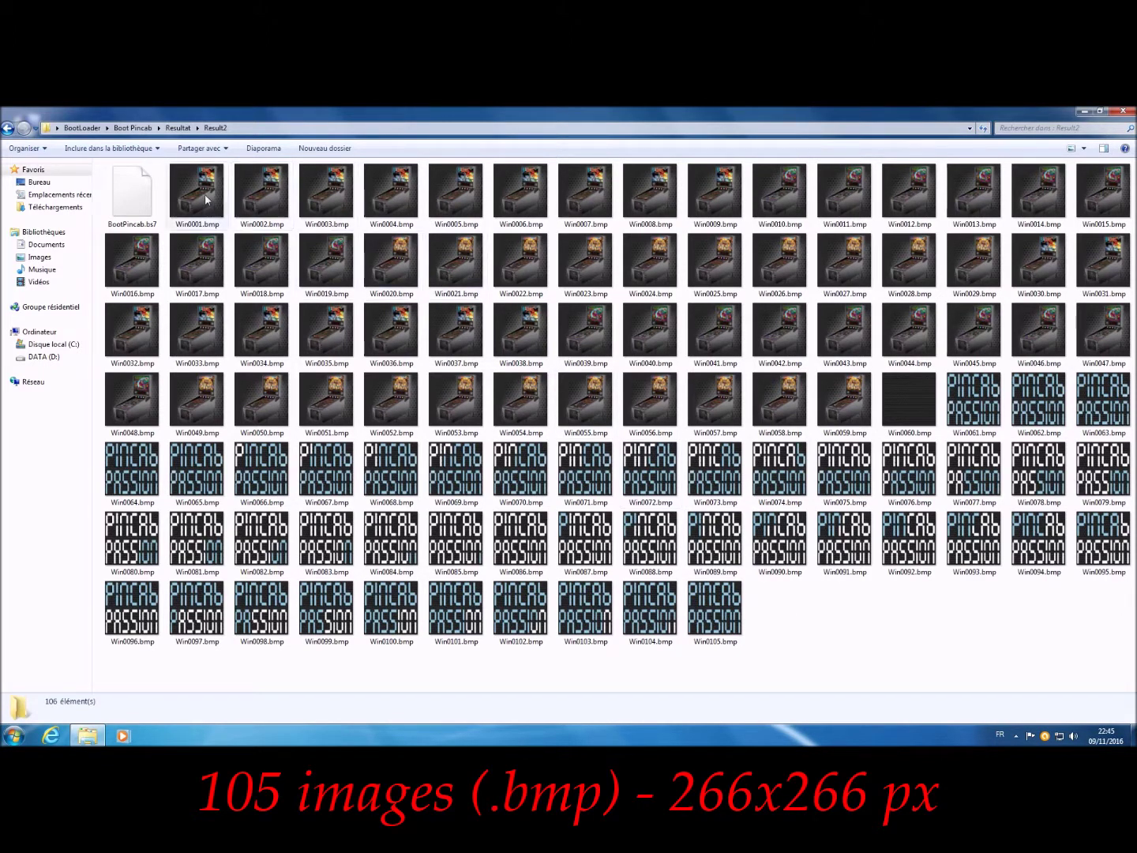
mouse_move(202, 196)
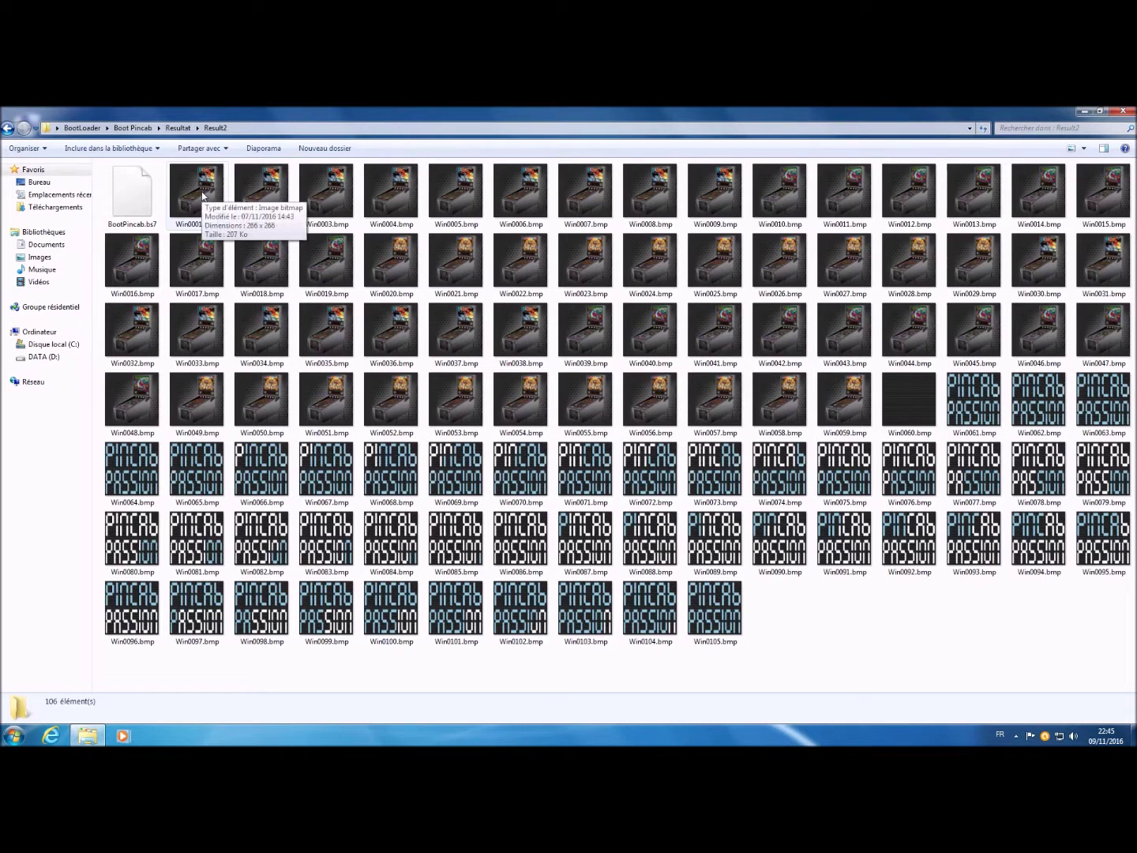
click(203, 196)
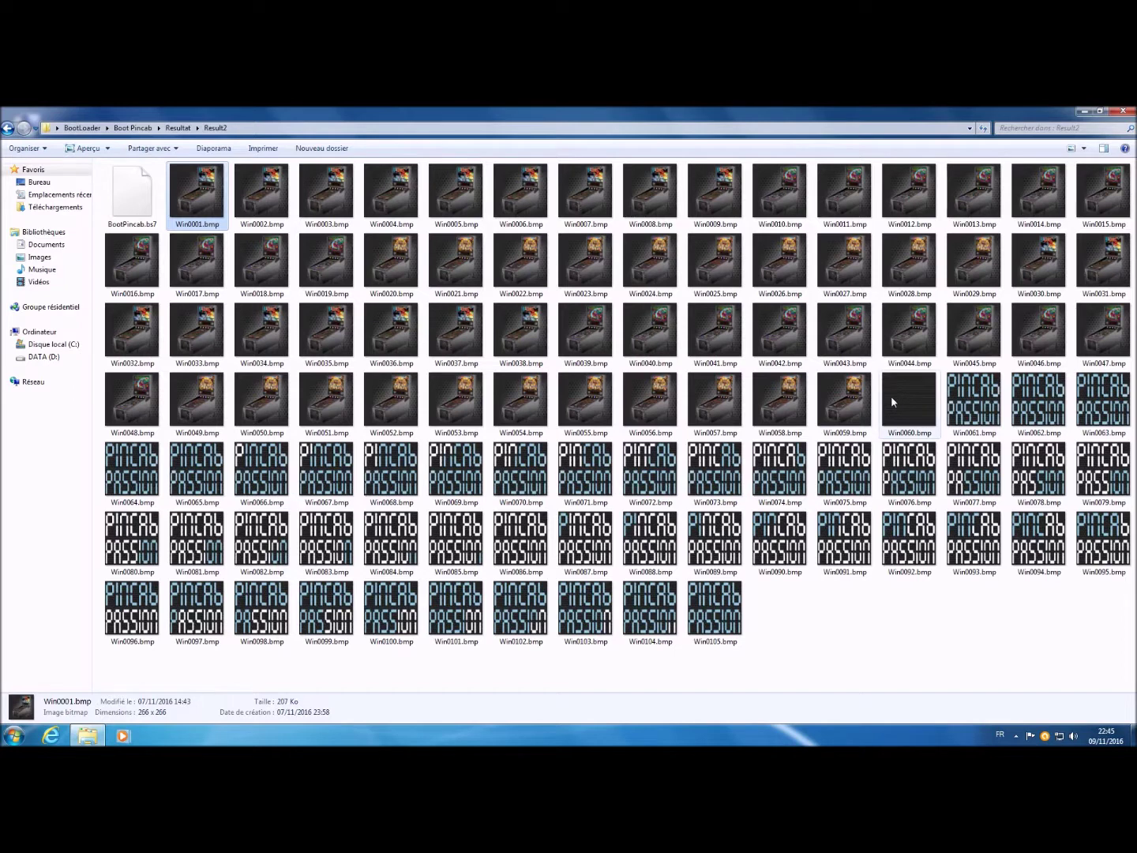
shift+click(867, 401)
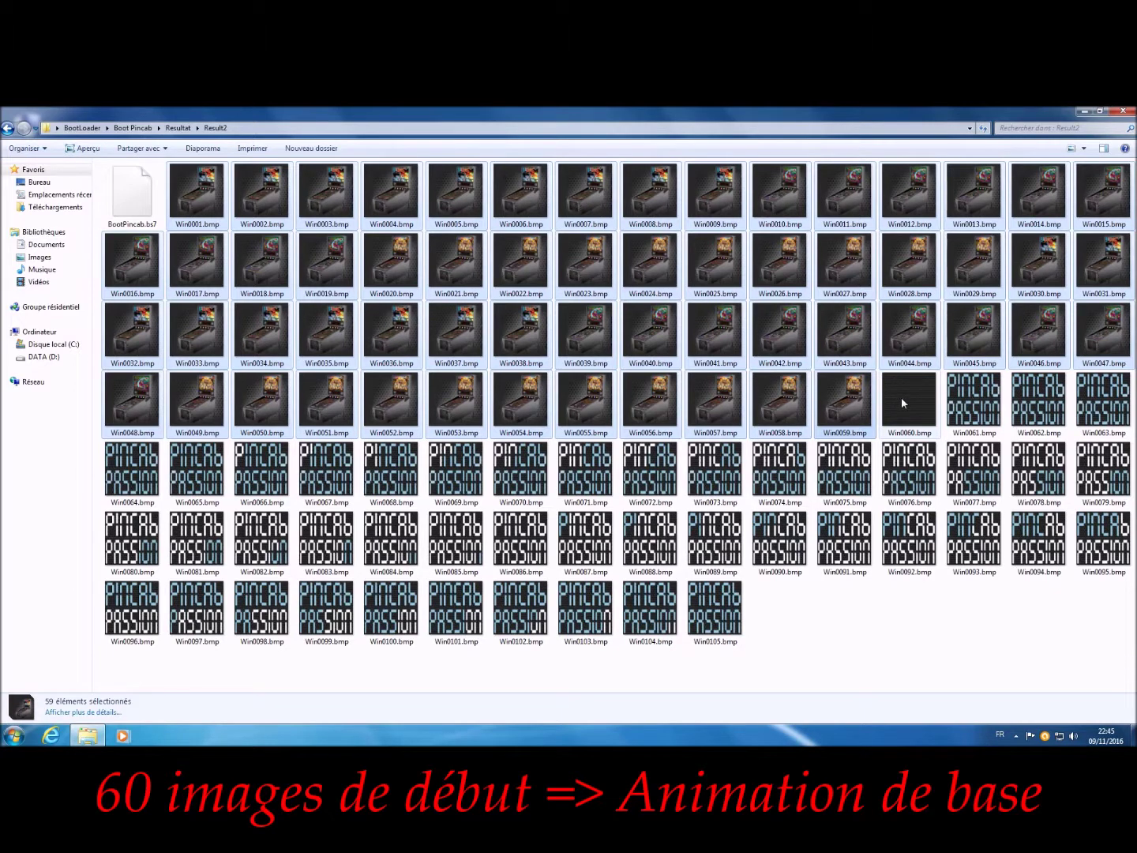
click(902, 399)
shift+click(722, 607)
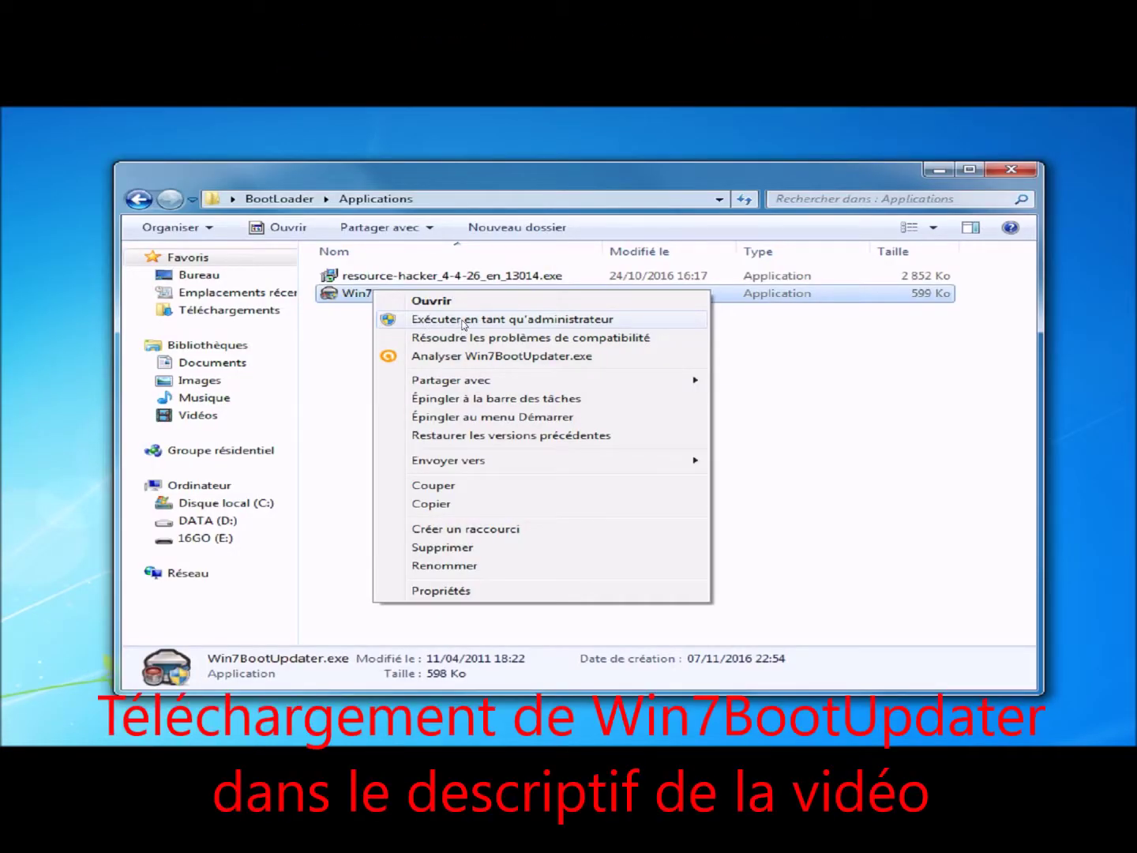
Run Win7BootUpdater.exe as administrator, with the folder window minimized, and preview the default boot animation.
click(463, 320)
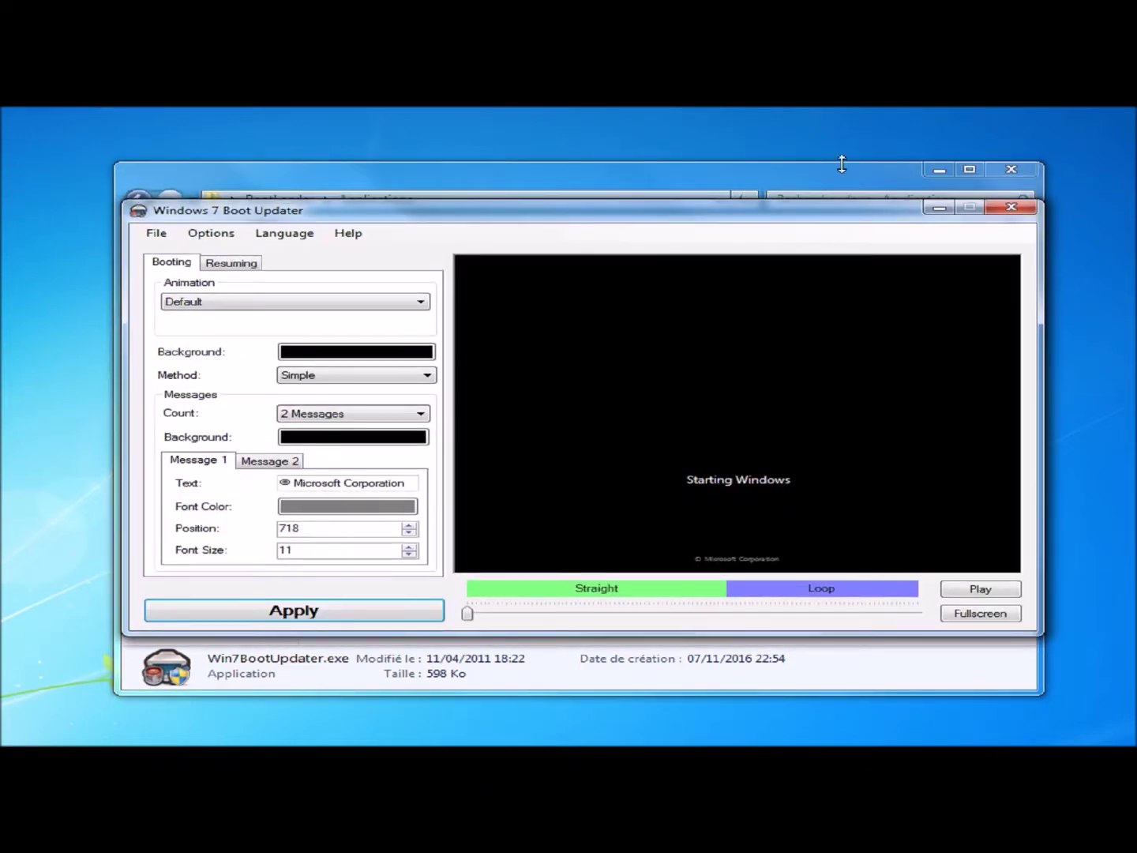
click(939, 169)
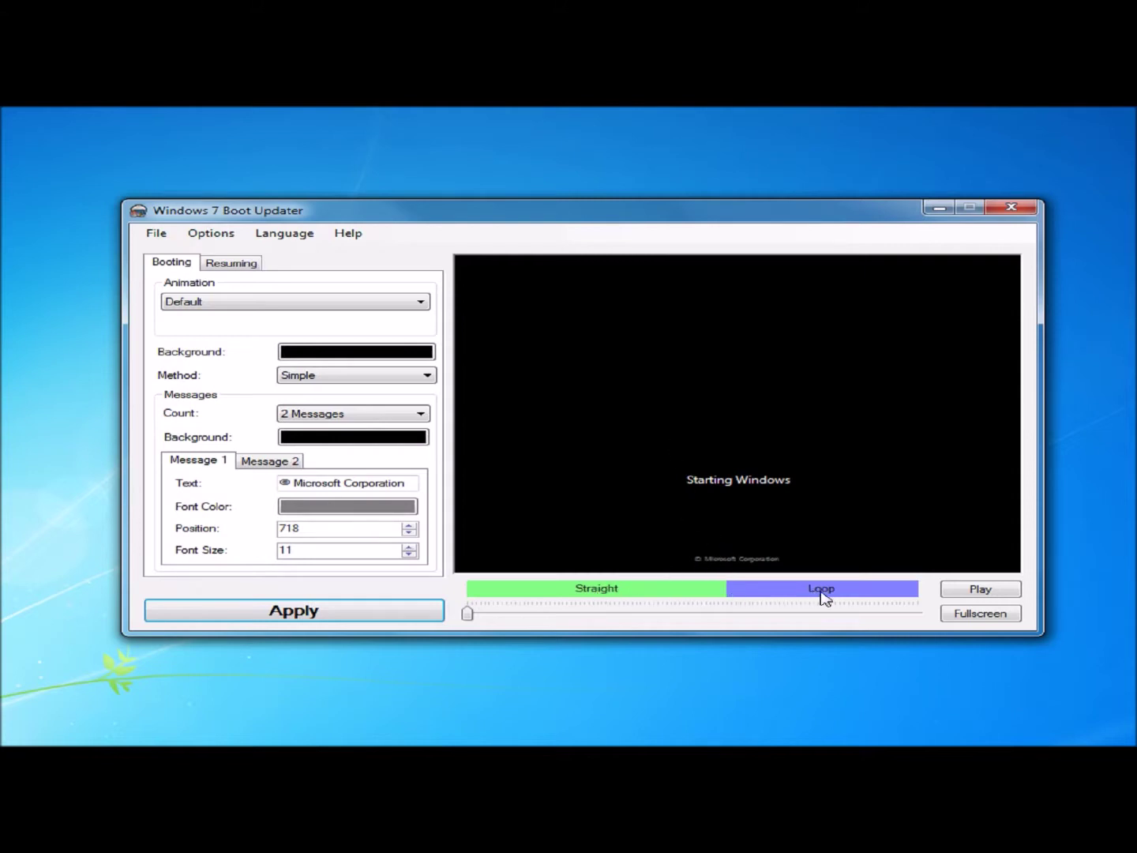
click(984, 595)
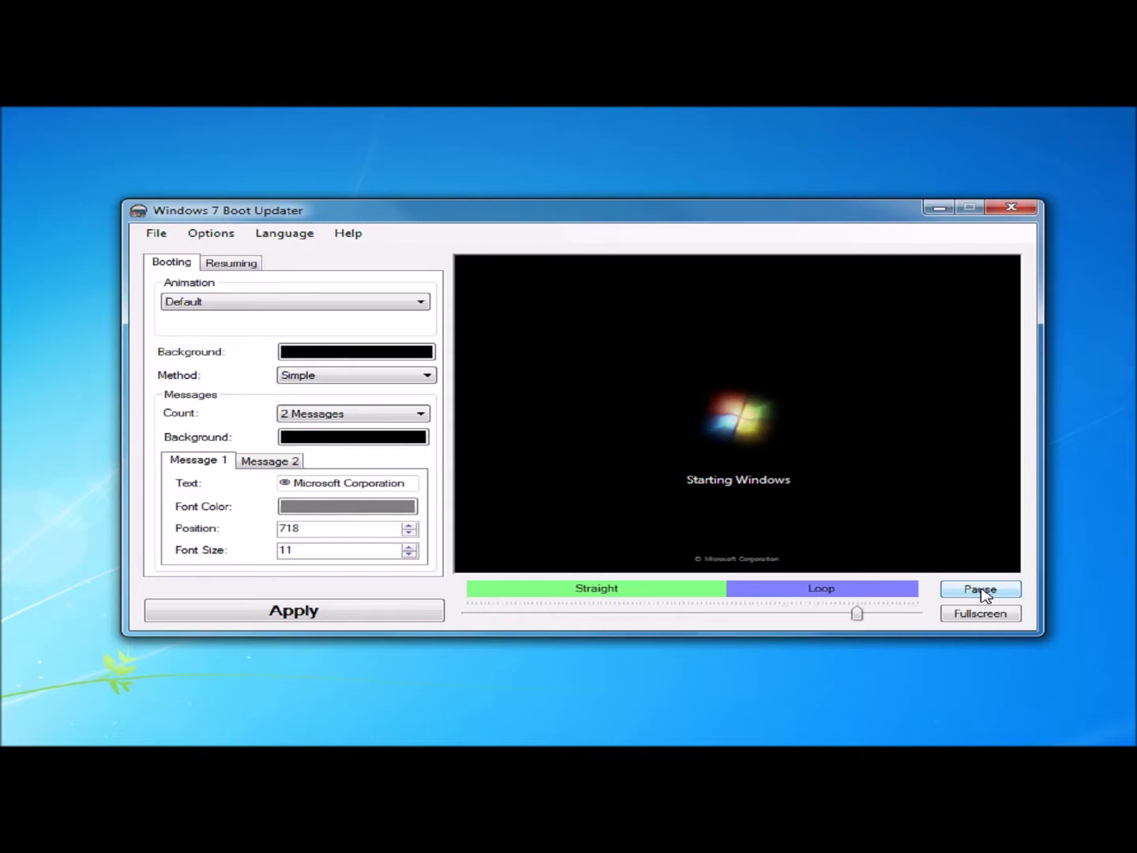
click(982, 594)
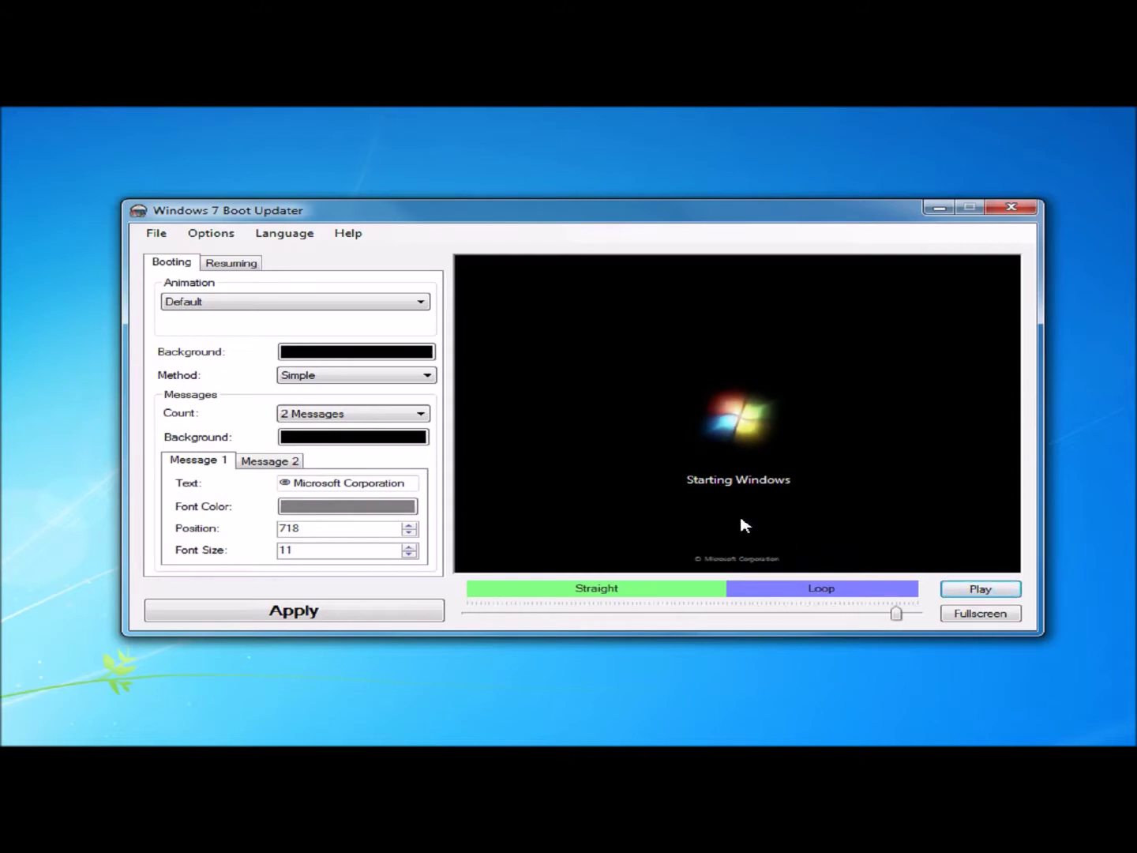
Set the booting animation type to Animation, load the frames from the Result2 folder, and preview the playback.
click(234, 307)
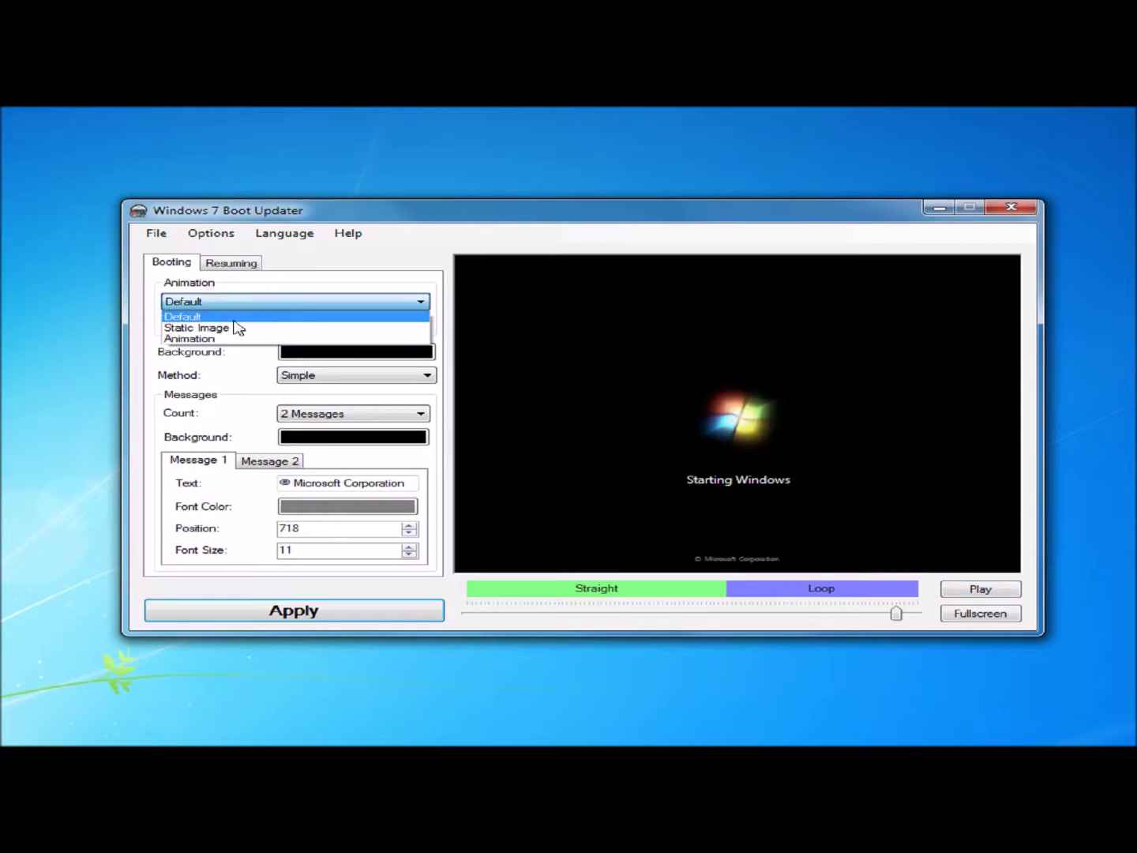
click(228, 340)
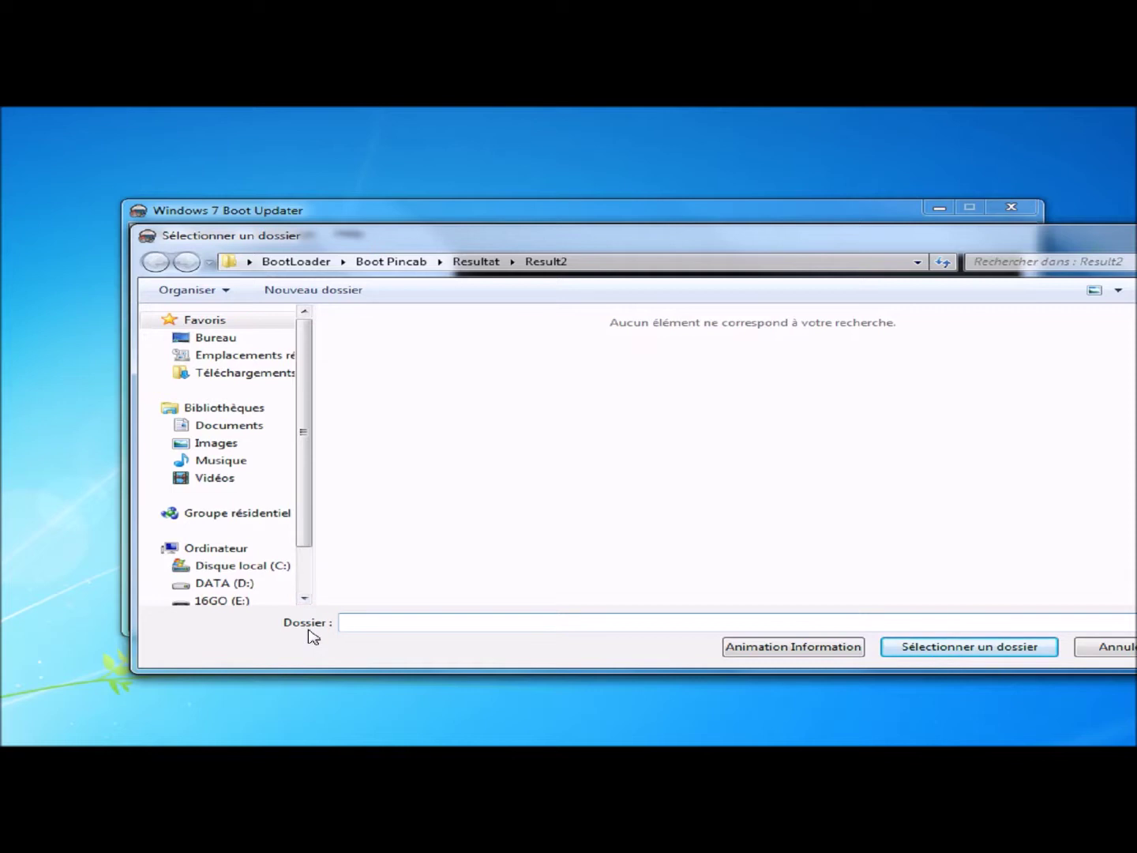
click(962, 647)
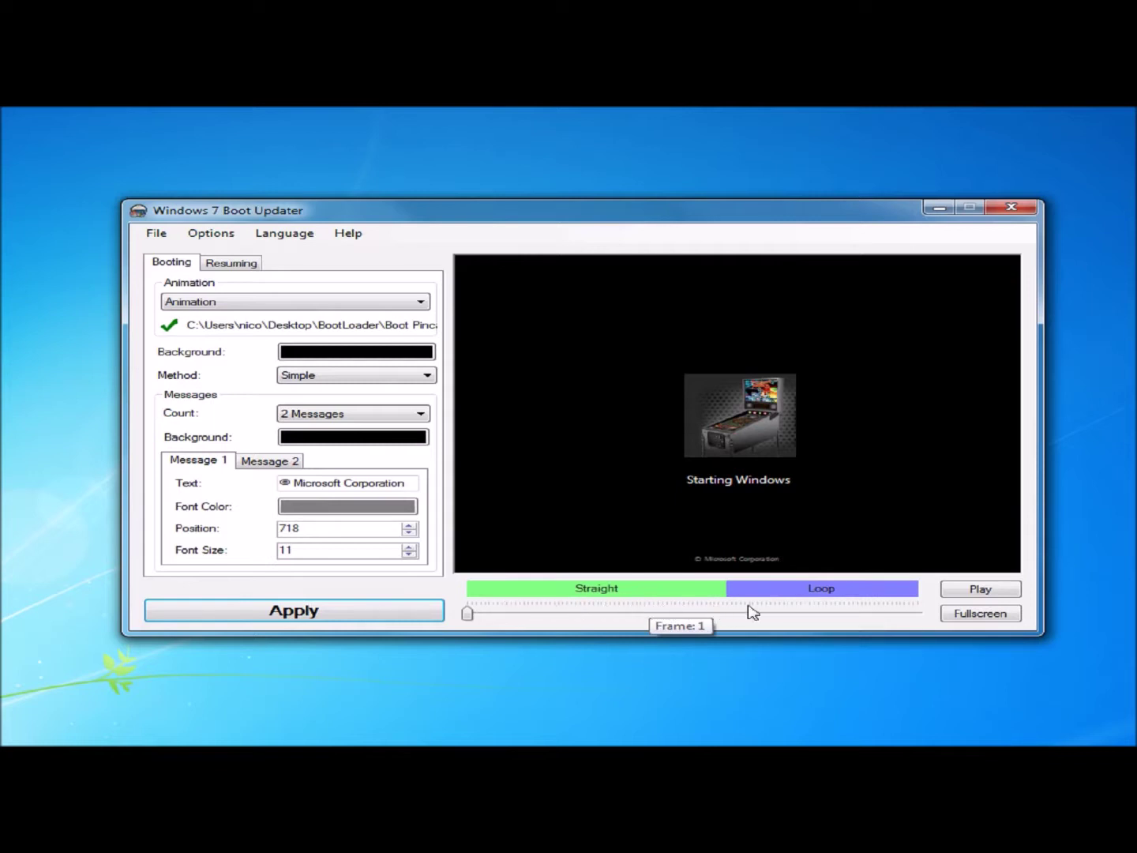
click(977, 591)
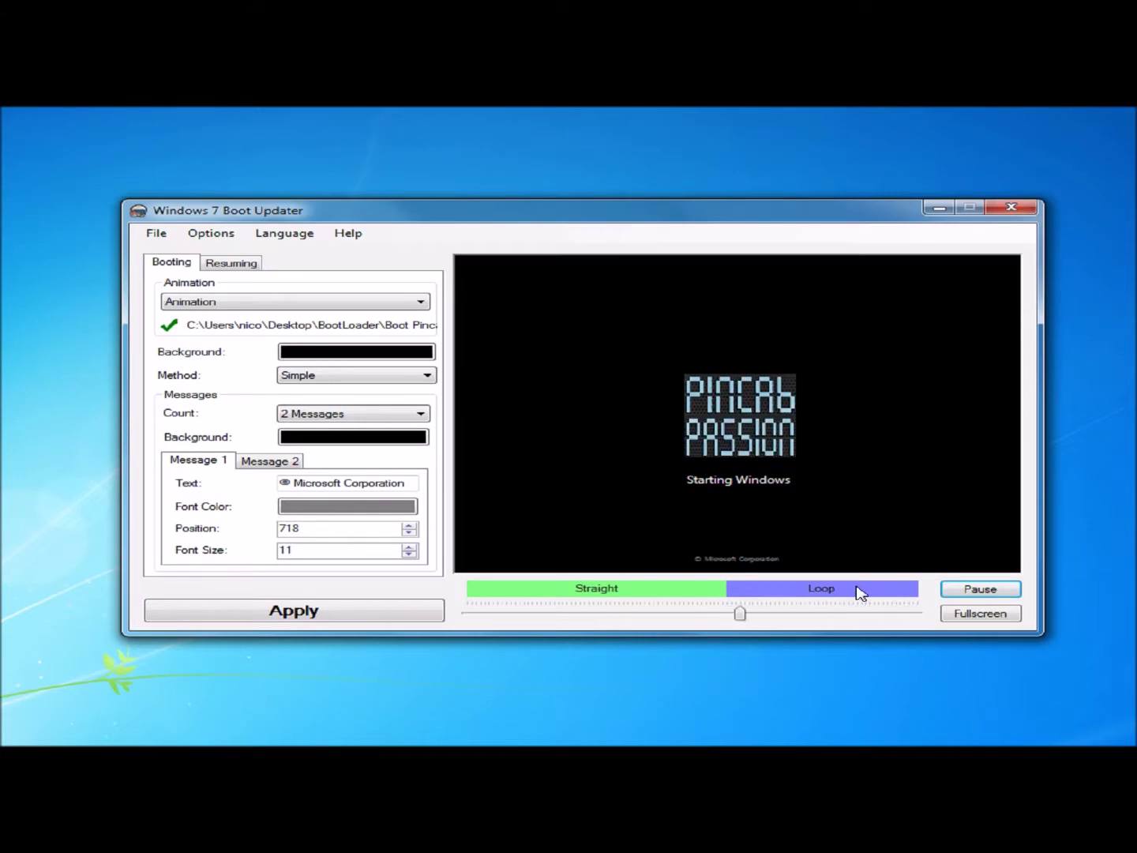
click(978, 592)
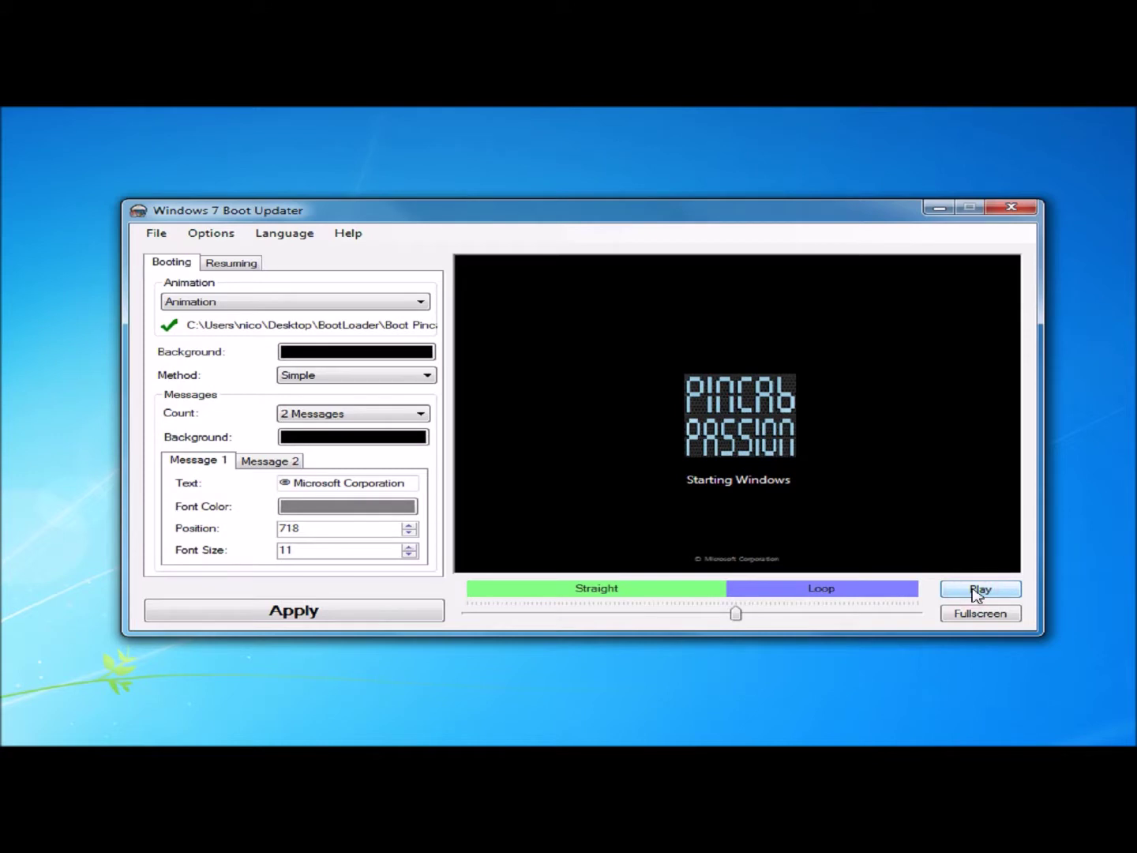
mouse_move(586, 502)
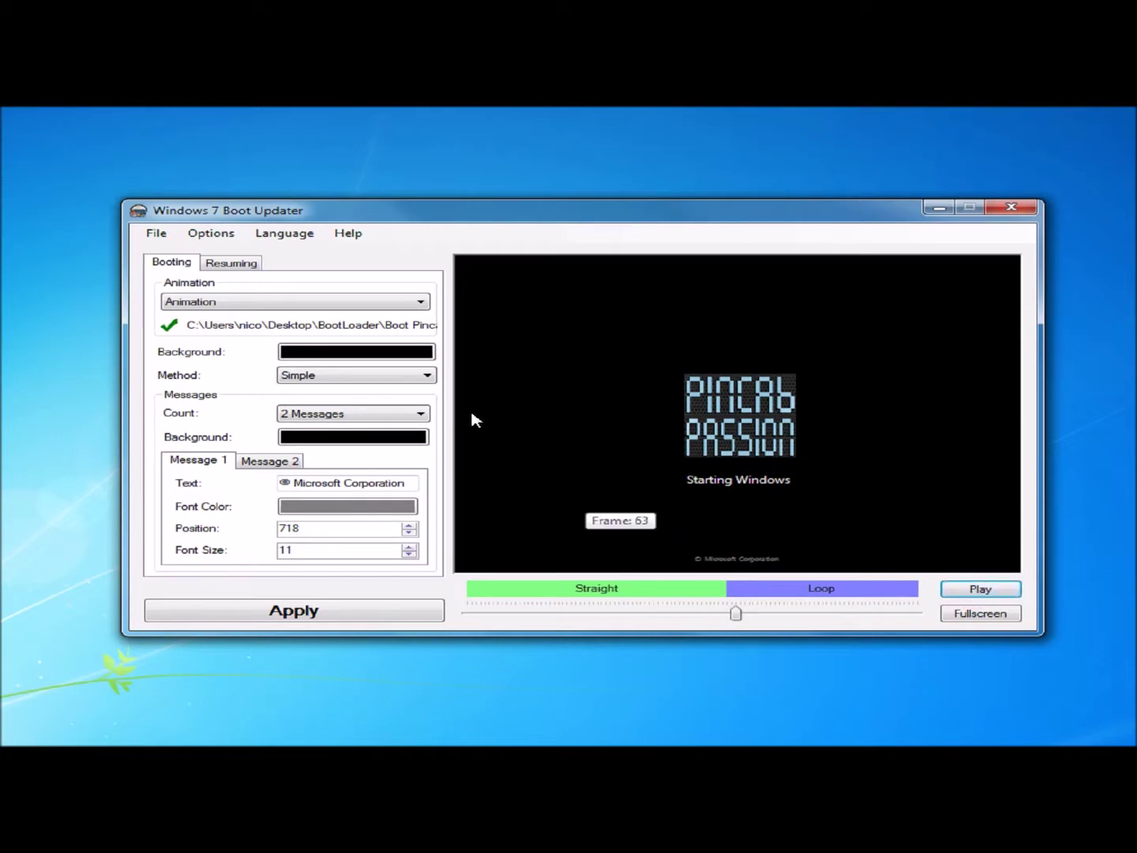
Set the boot screen's background color to white.
click(361, 356)
click(499, 351)
click(520, 418)
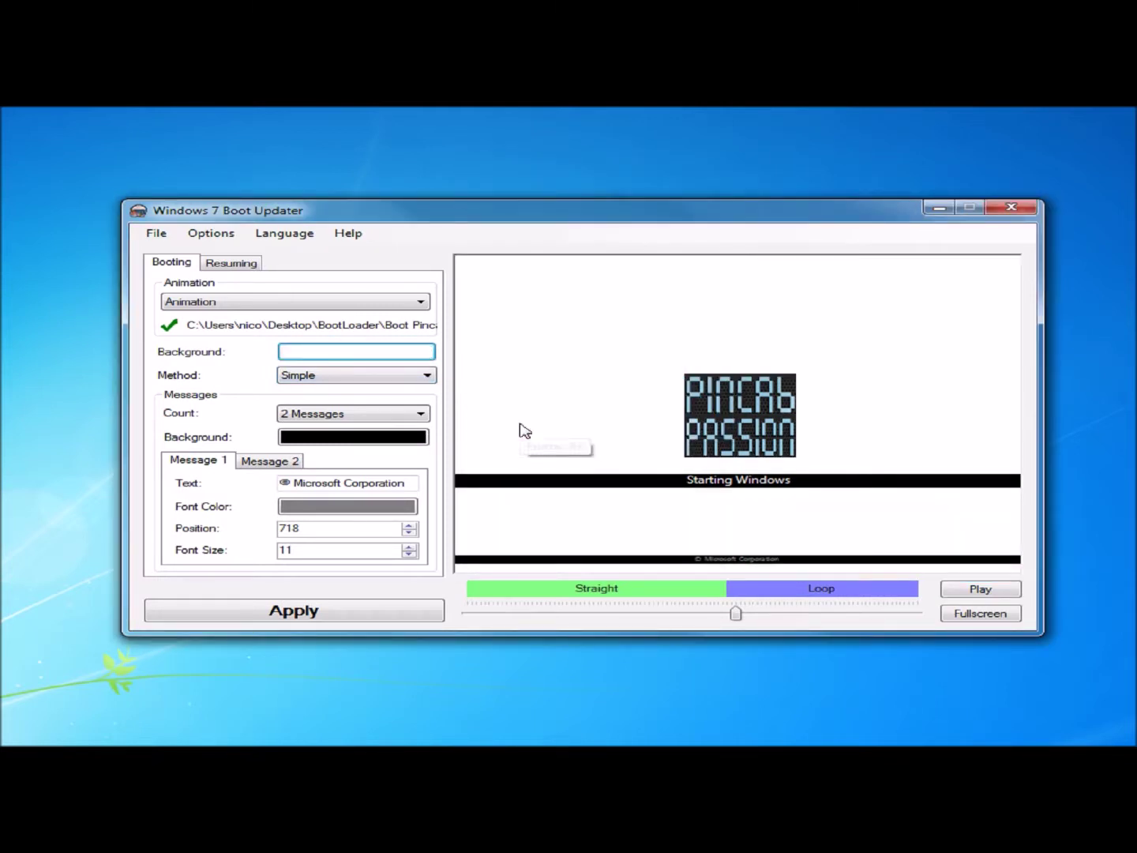
Restore the boot screen's background color to black.
click(351, 357)
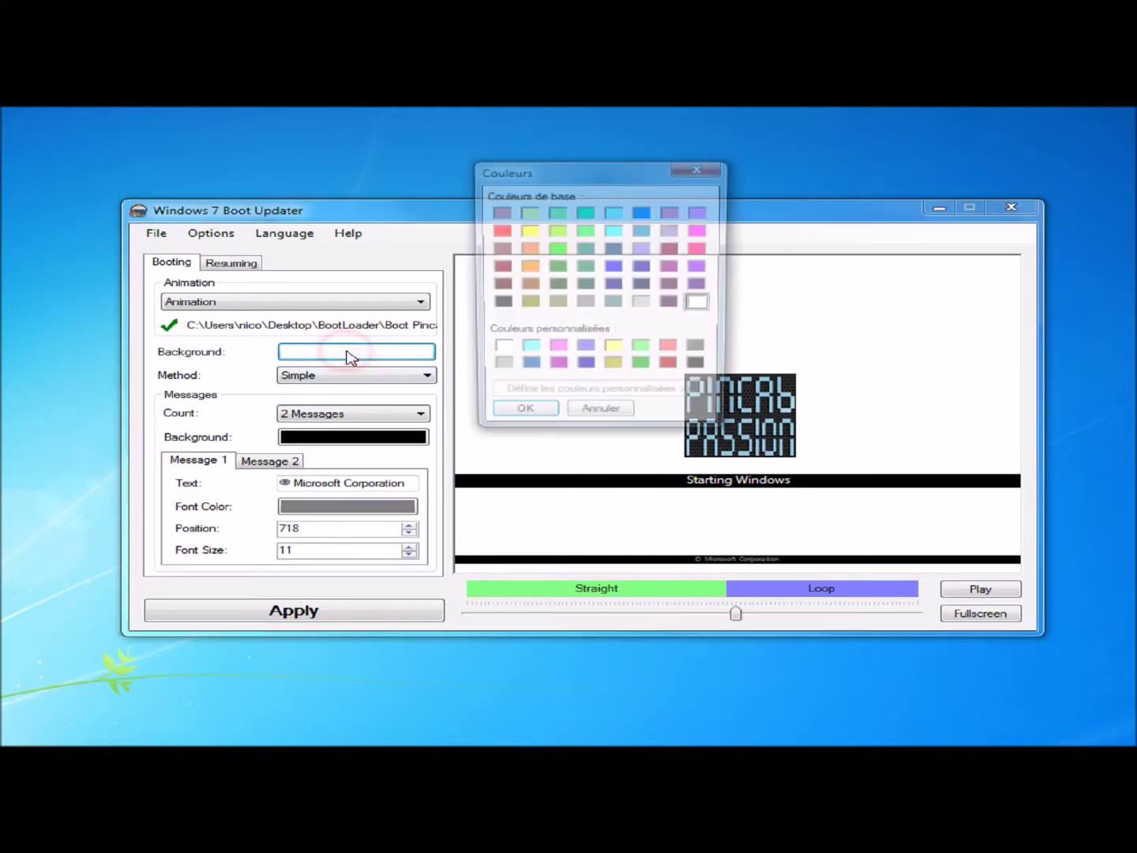
click(701, 369)
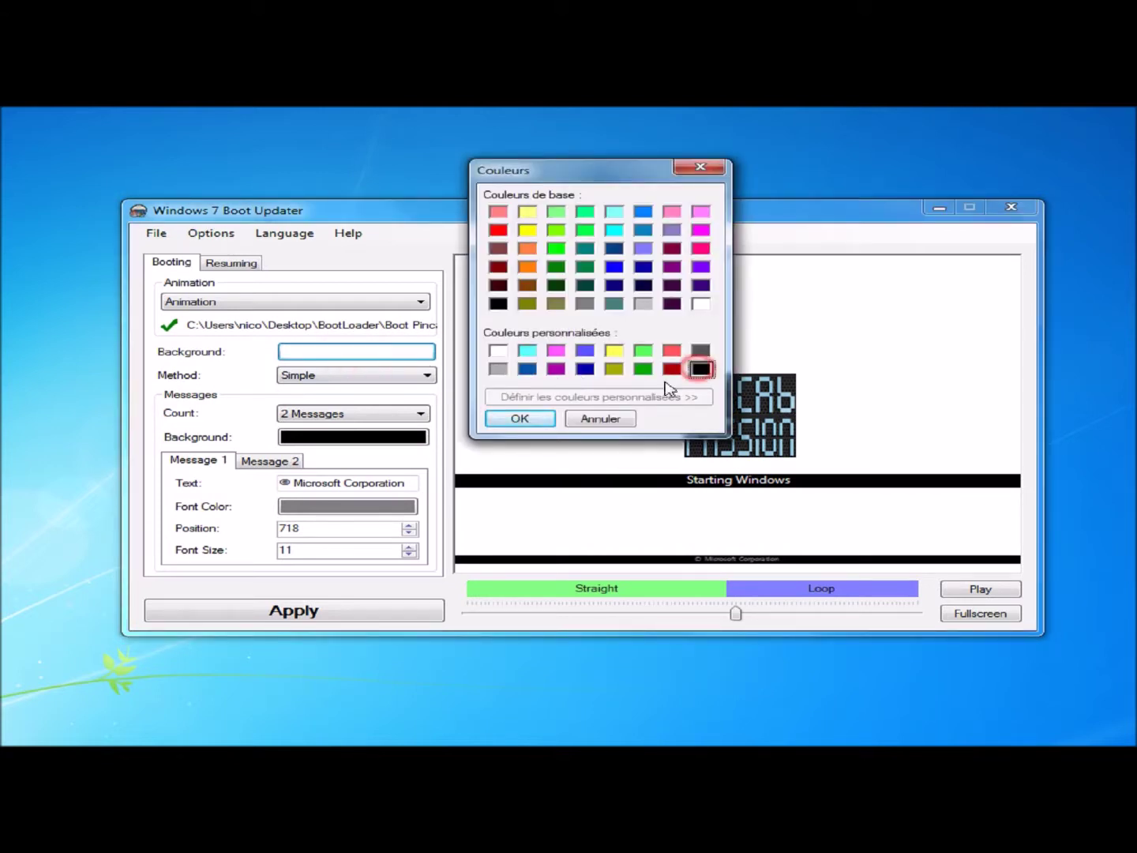
click(520, 419)
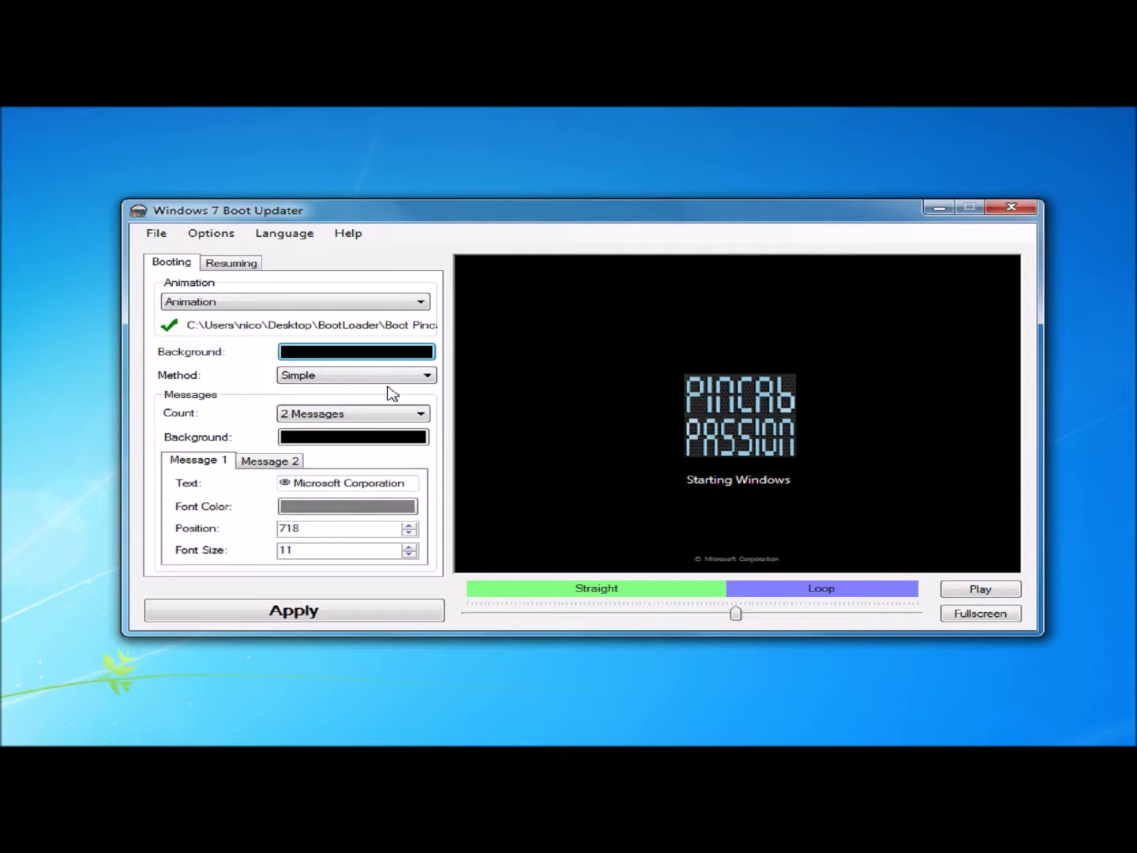
Try the Complete method for the boot screen and return the method to Simple.
click(353, 376)
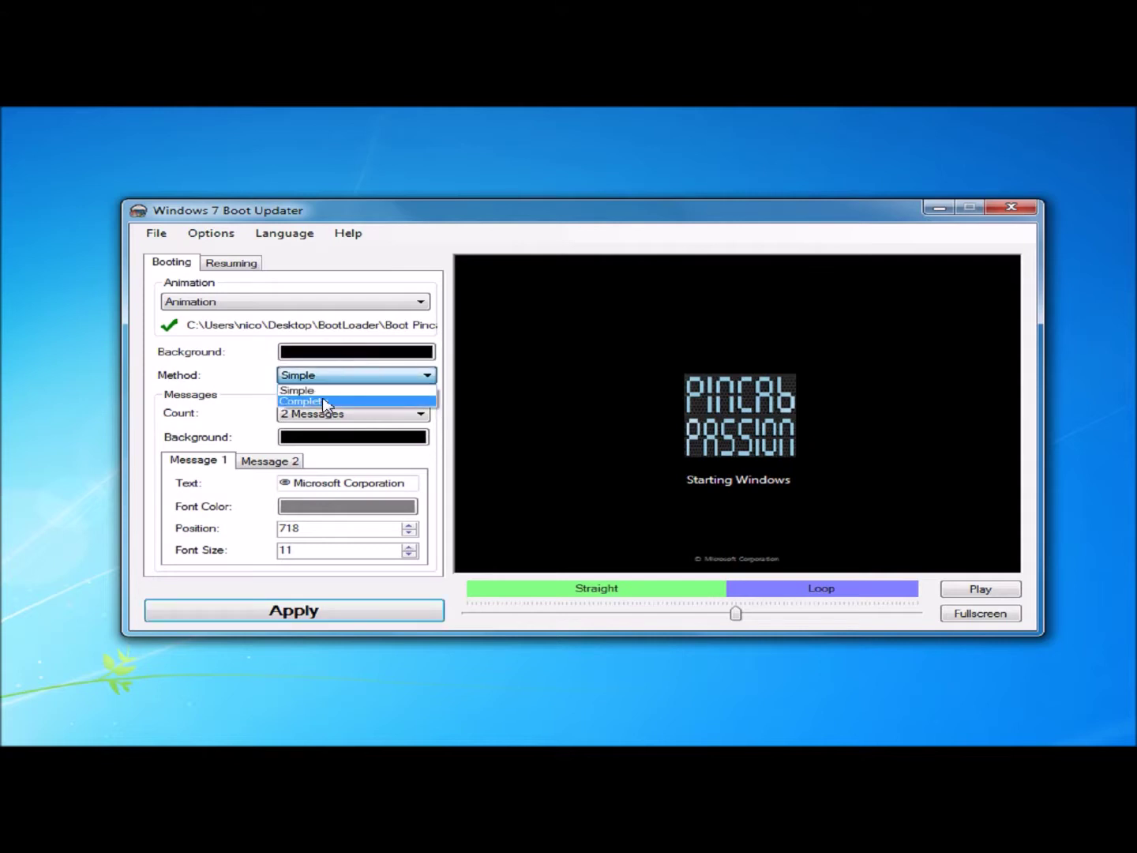
click(323, 401)
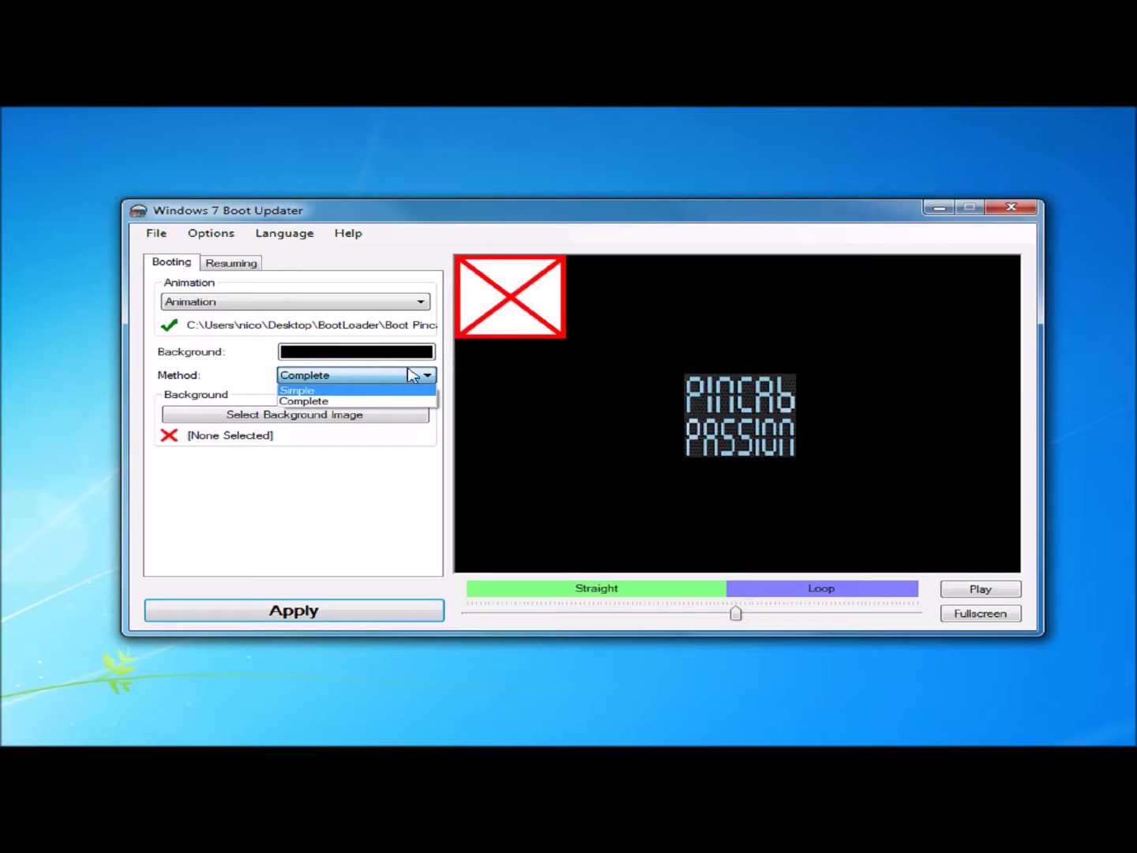
click(316, 401)
click(310, 376)
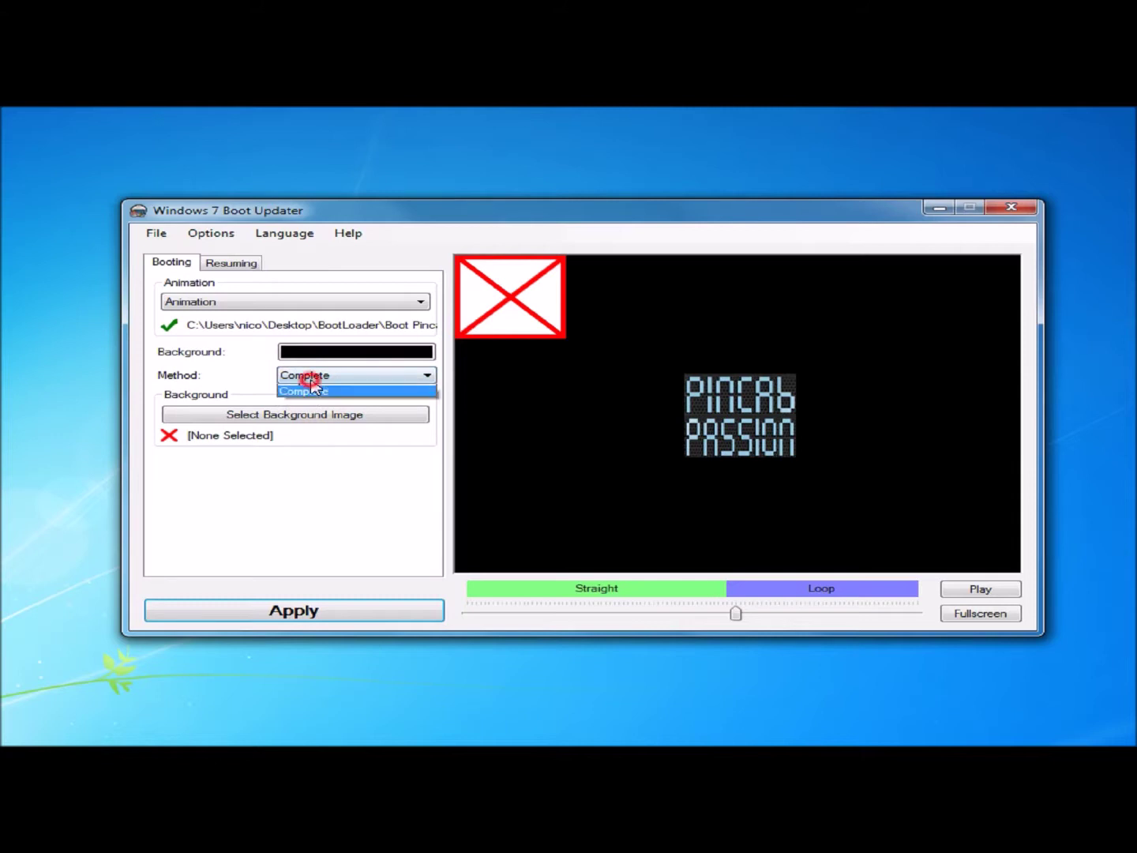
click(307, 390)
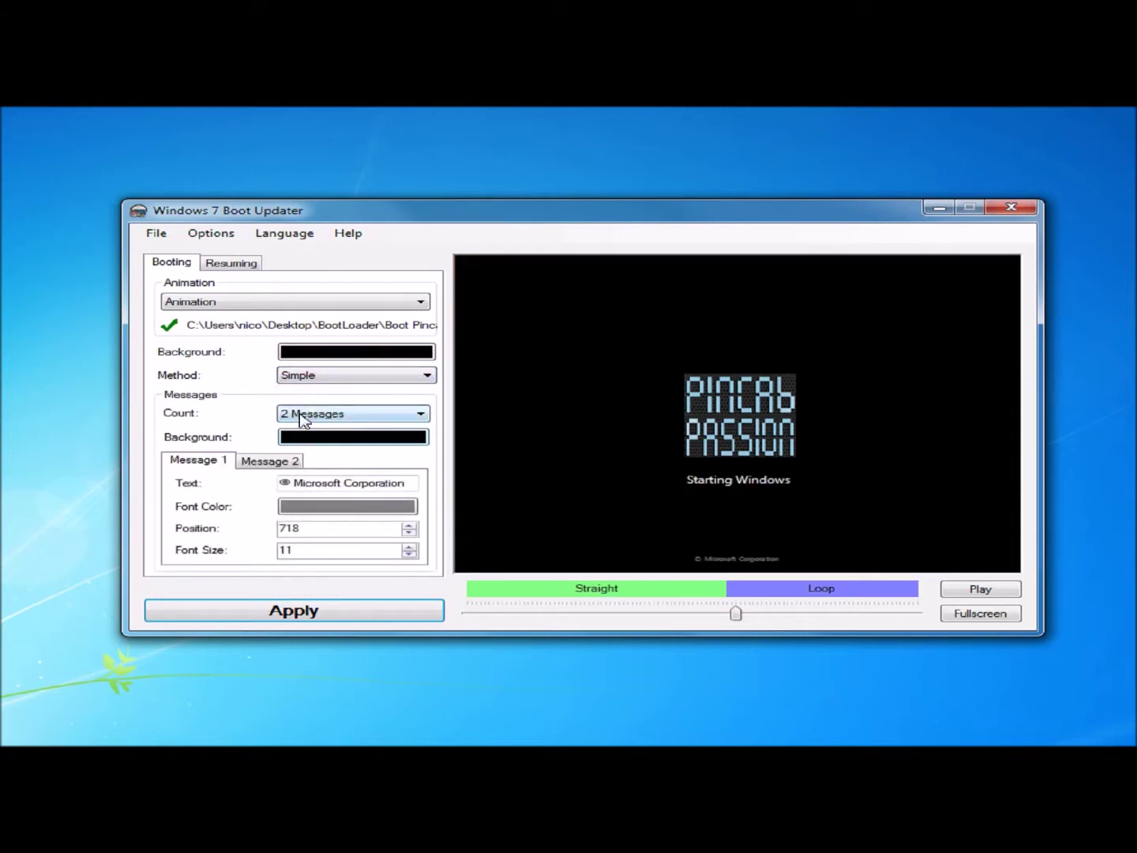
click(358, 416)
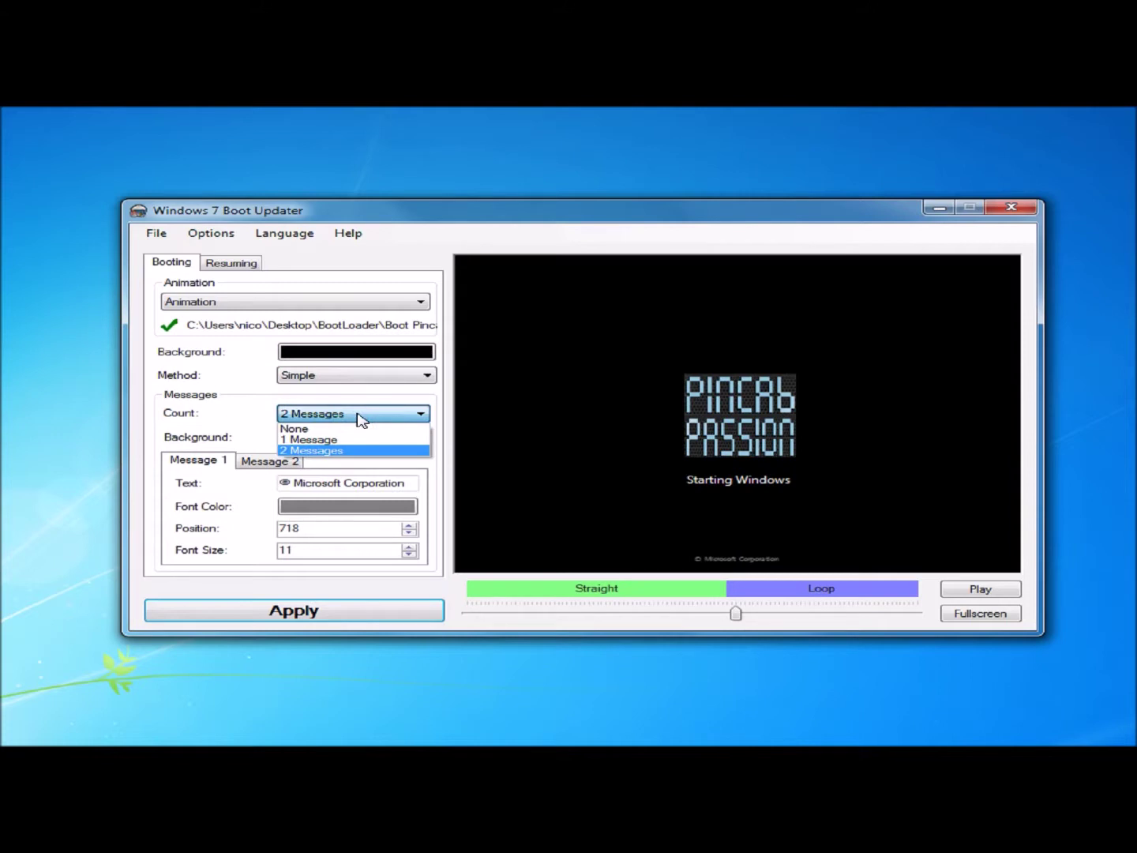
click(359, 420)
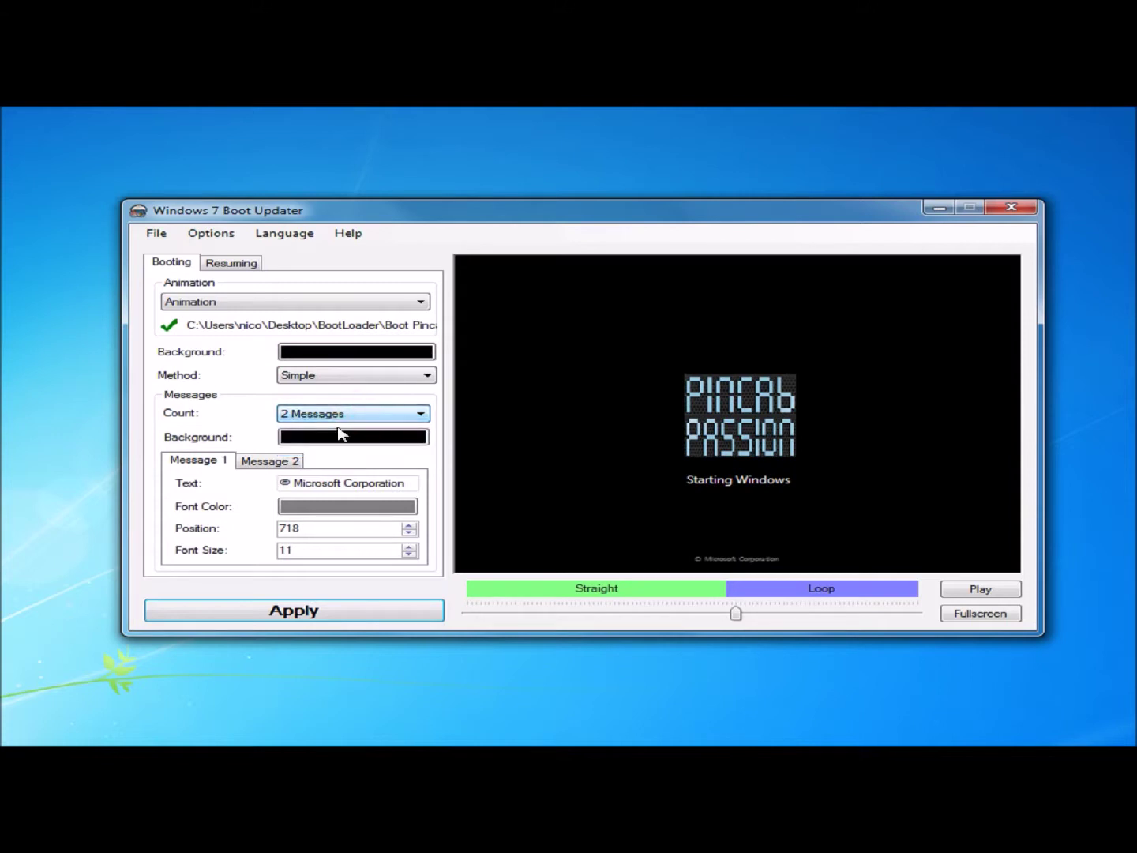
Set the boot messages' background color to white.
click(330, 442)
click(372, 351)
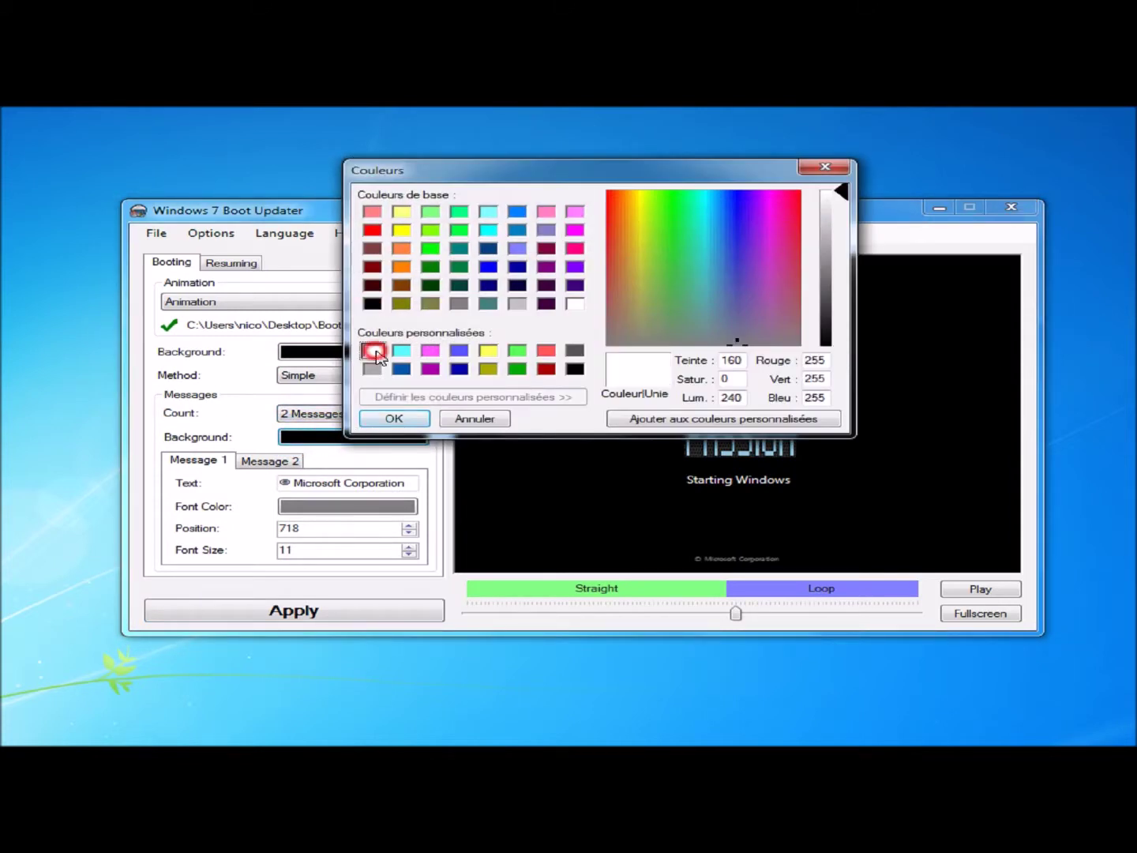
click(387, 418)
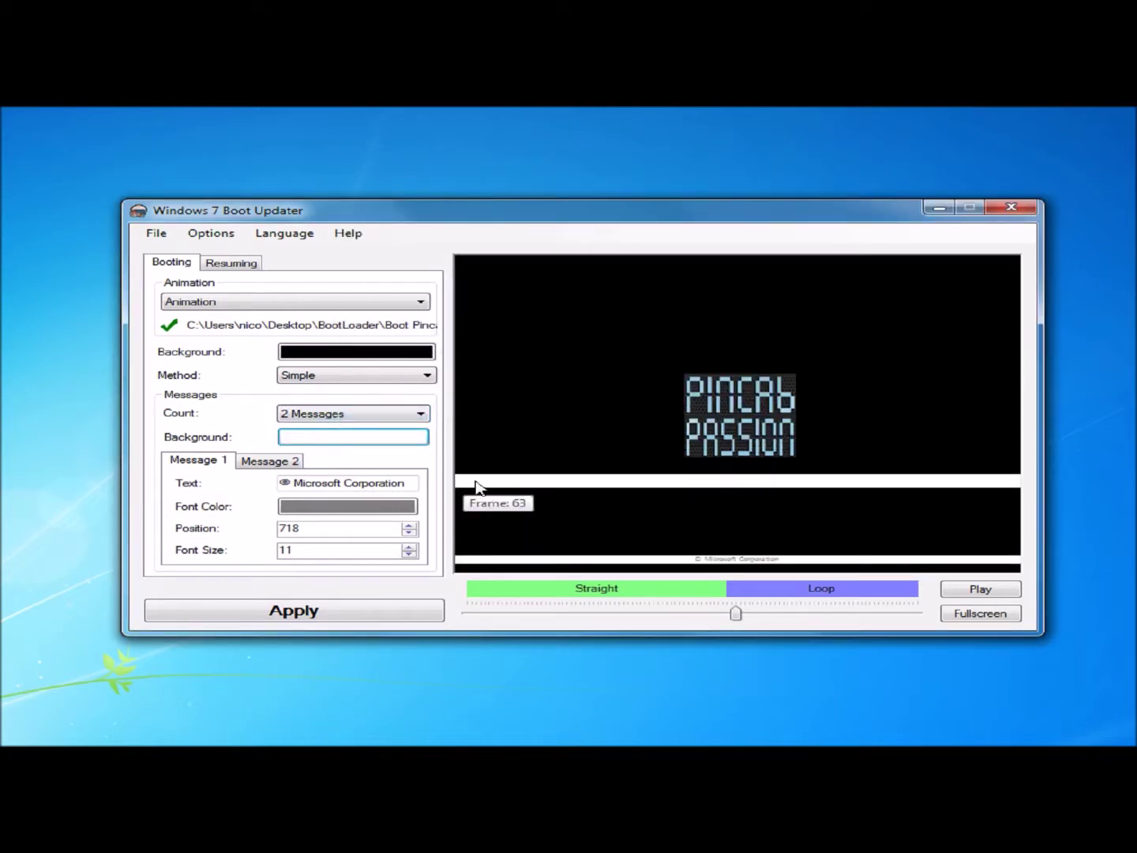
Restore the boot messages' background color to black.
click(294, 437)
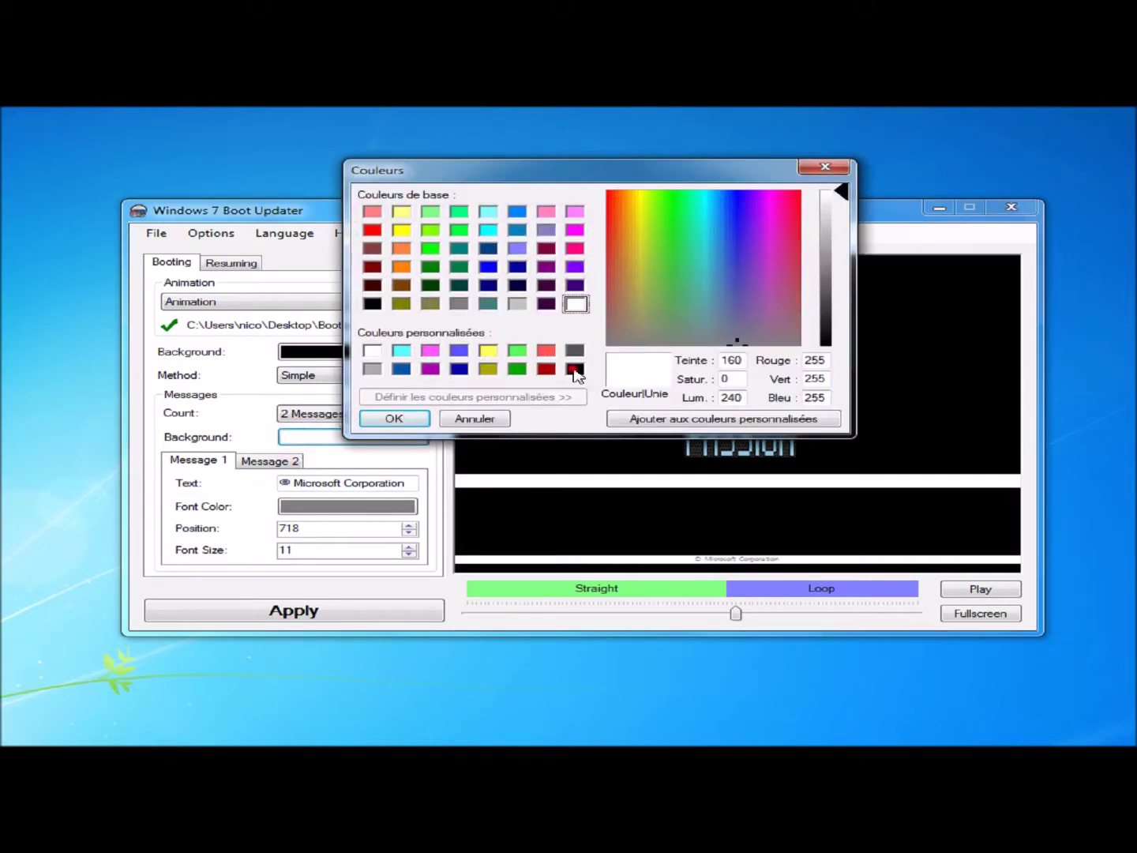
click(575, 368)
click(394, 418)
Replace "Microsoft Corporation" in the boot screen's Message 1 with "Pincab de Nicofab18", keeping the copyright symbol.
drag(415, 481, 304, 482)
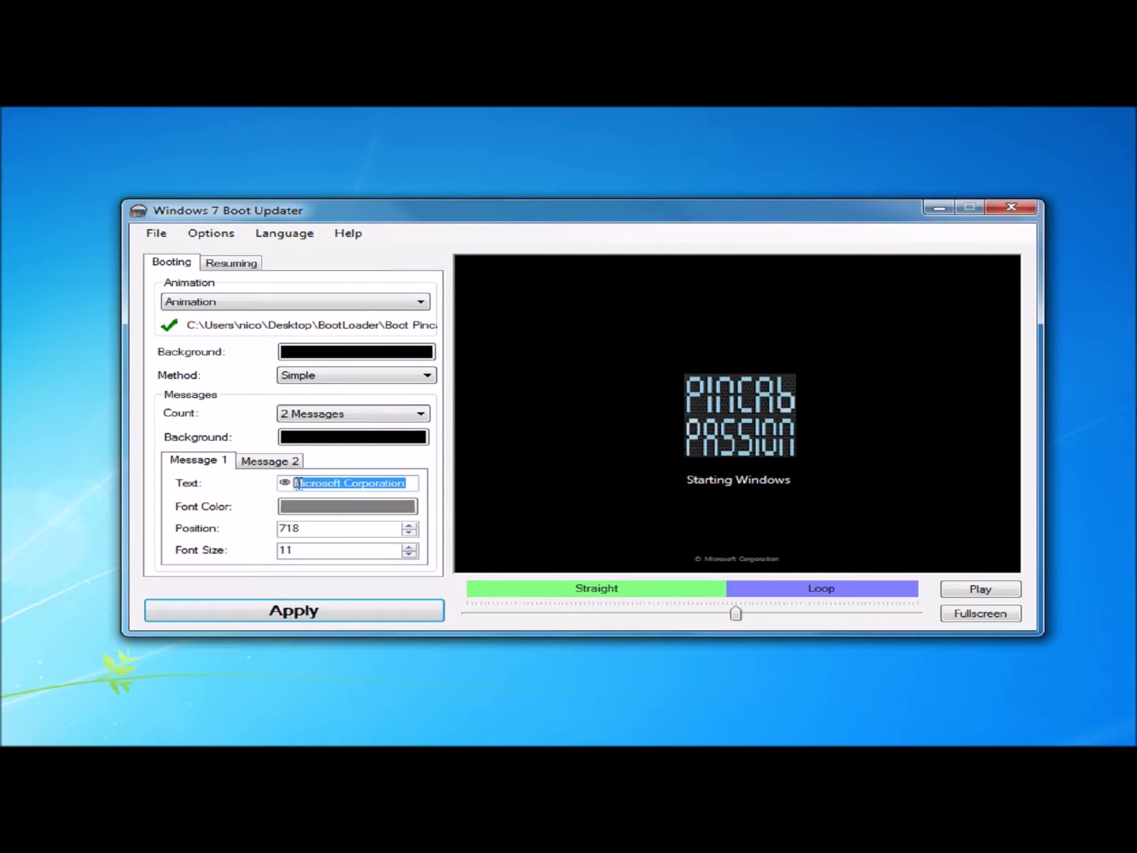
text(pI)
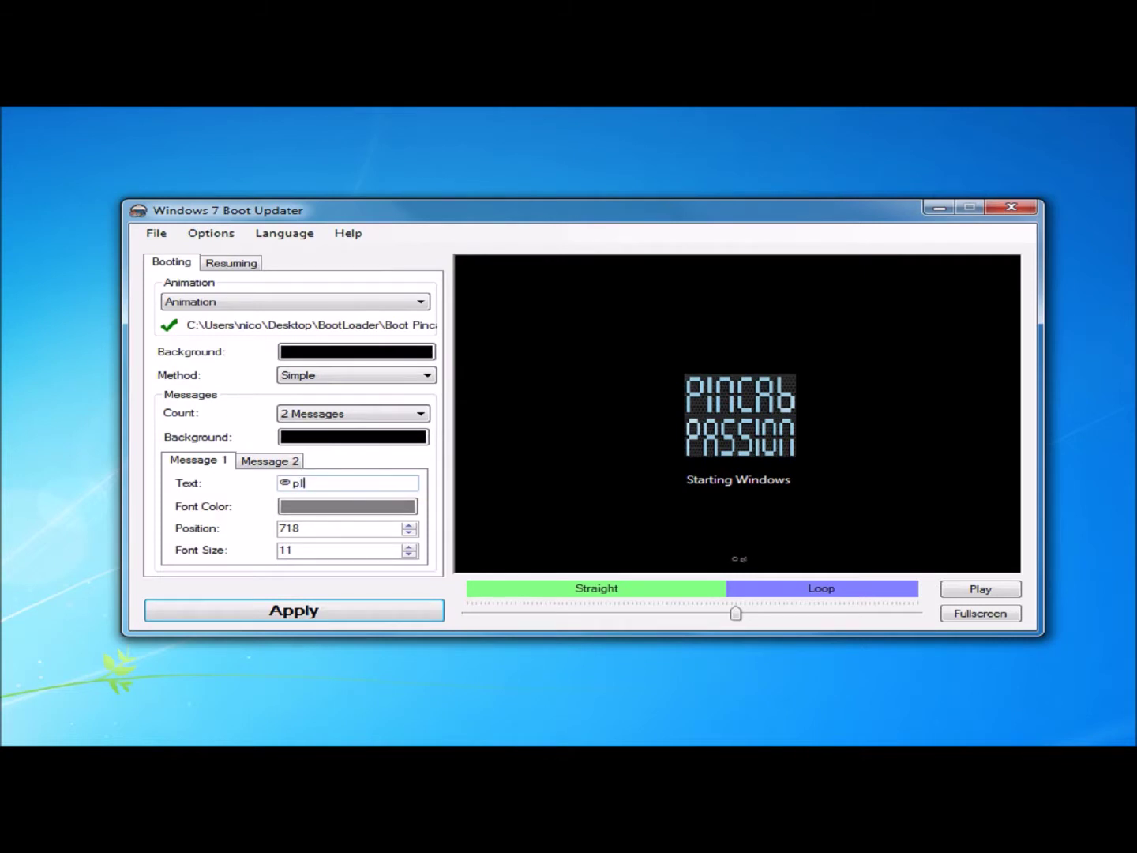
text(NCAB DE nICOFAB)
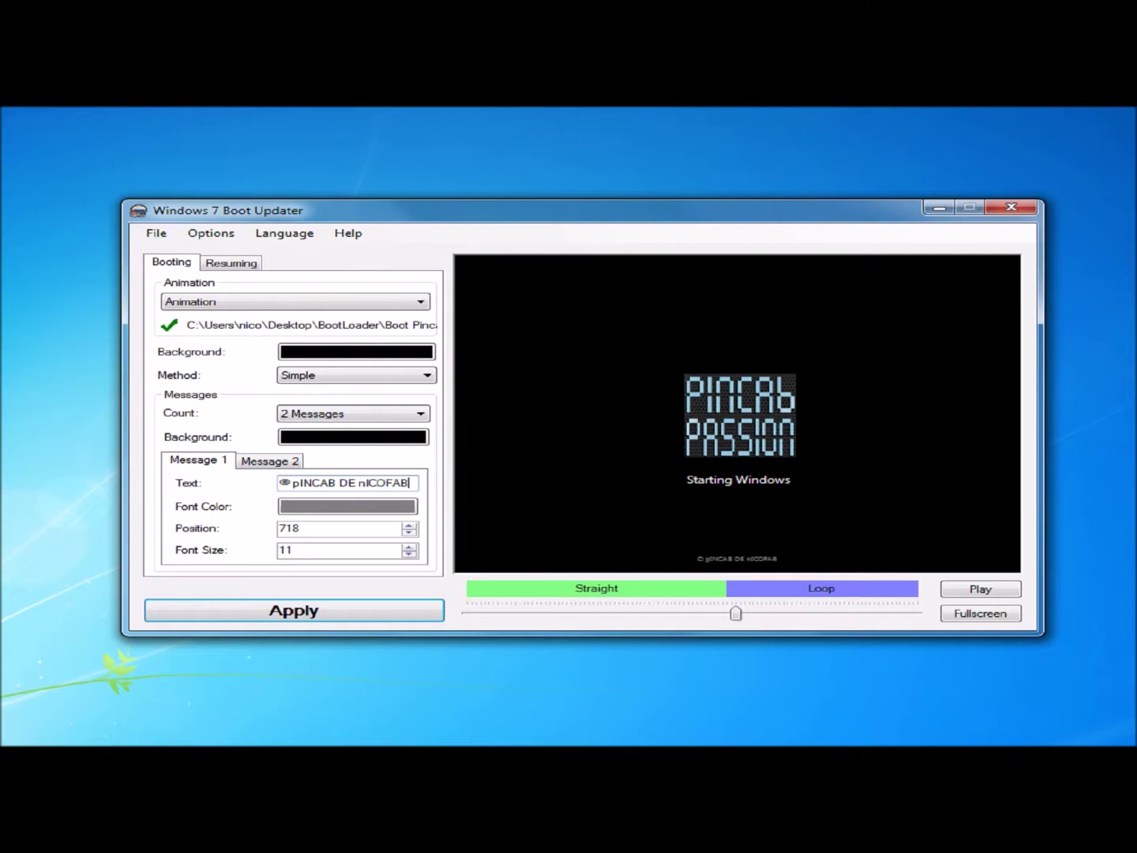
key(BackSpace)
key(BackSpace)
key(BackSpace)
key(BackSpace)
key(BackSpace)
key(BackSpace)
key(BackSpace)
key(BackSpace)
key(BackSpace)
key(BackSpace)
key(BackSpace)
key(BackSpace)
key(BackSpace)
key(BackSpace)
key(BackSpace)
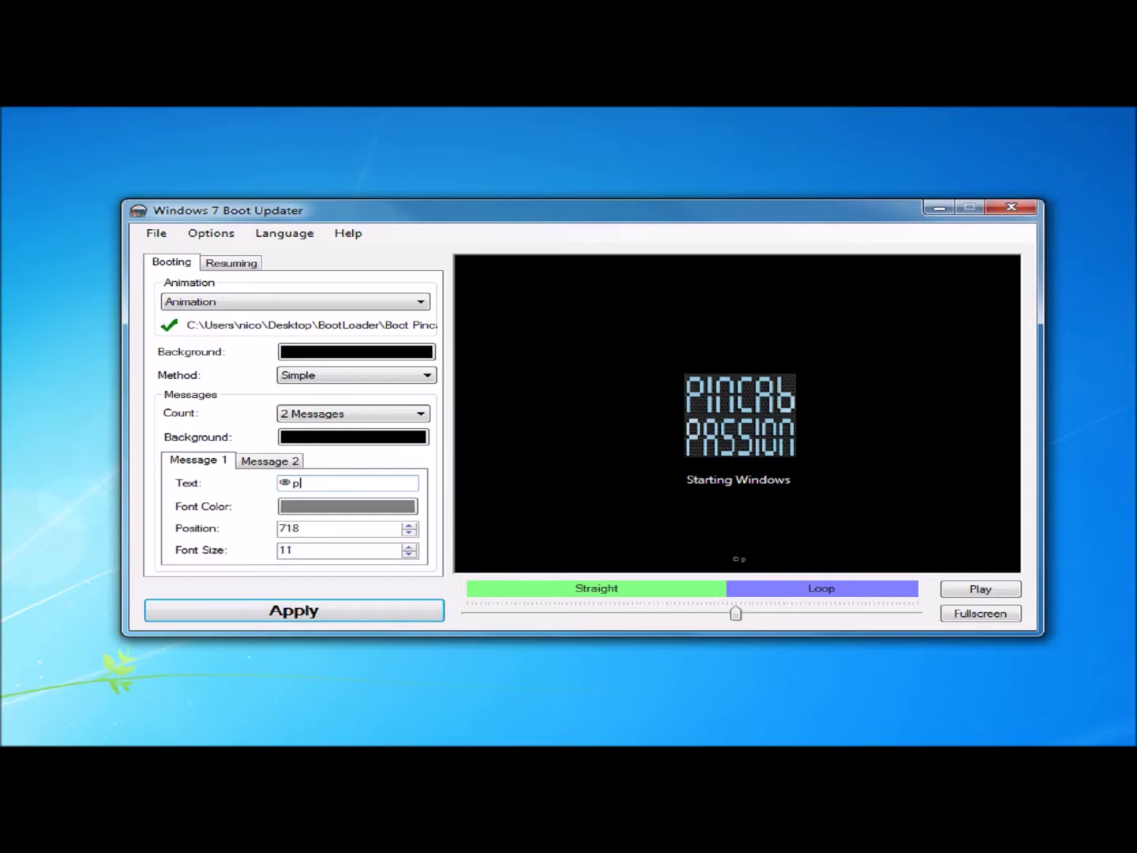
text(Pincab de Nicofab18)
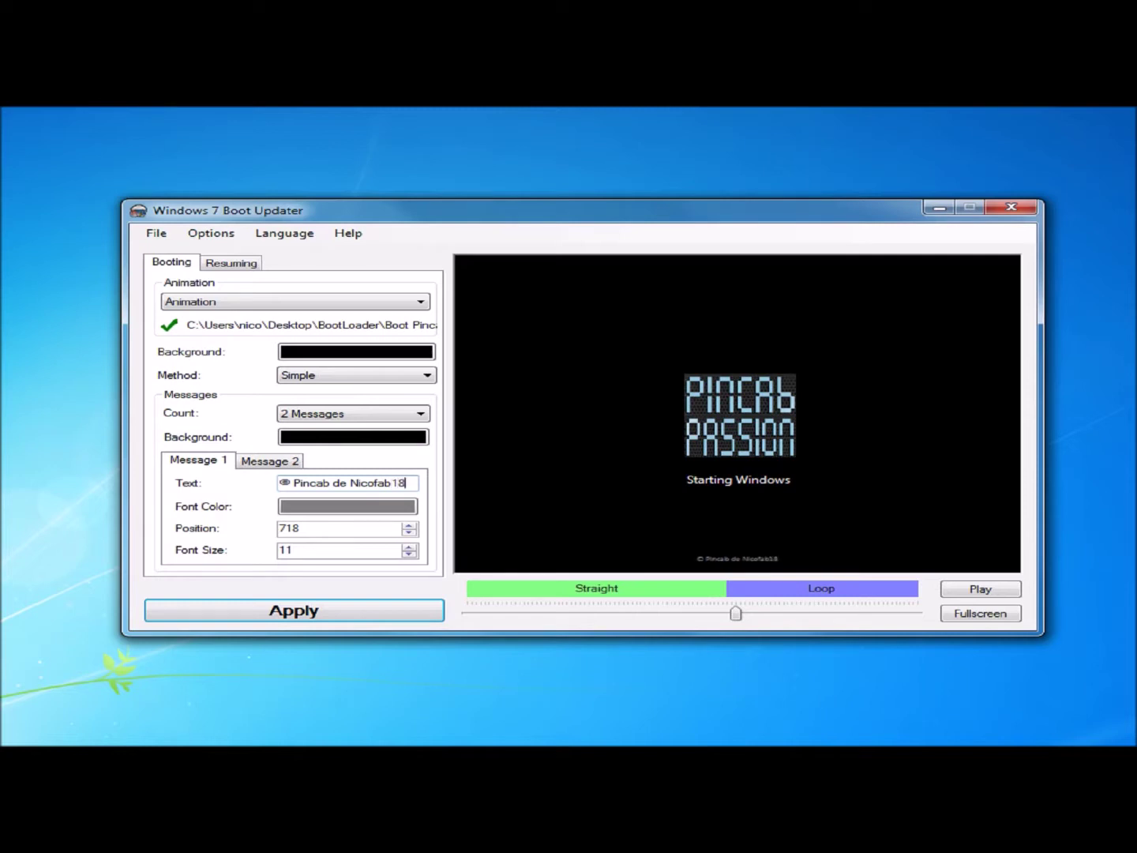
Give the boot screen's Message 1 a yellow font color and a font size of 12.
click(295, 510)
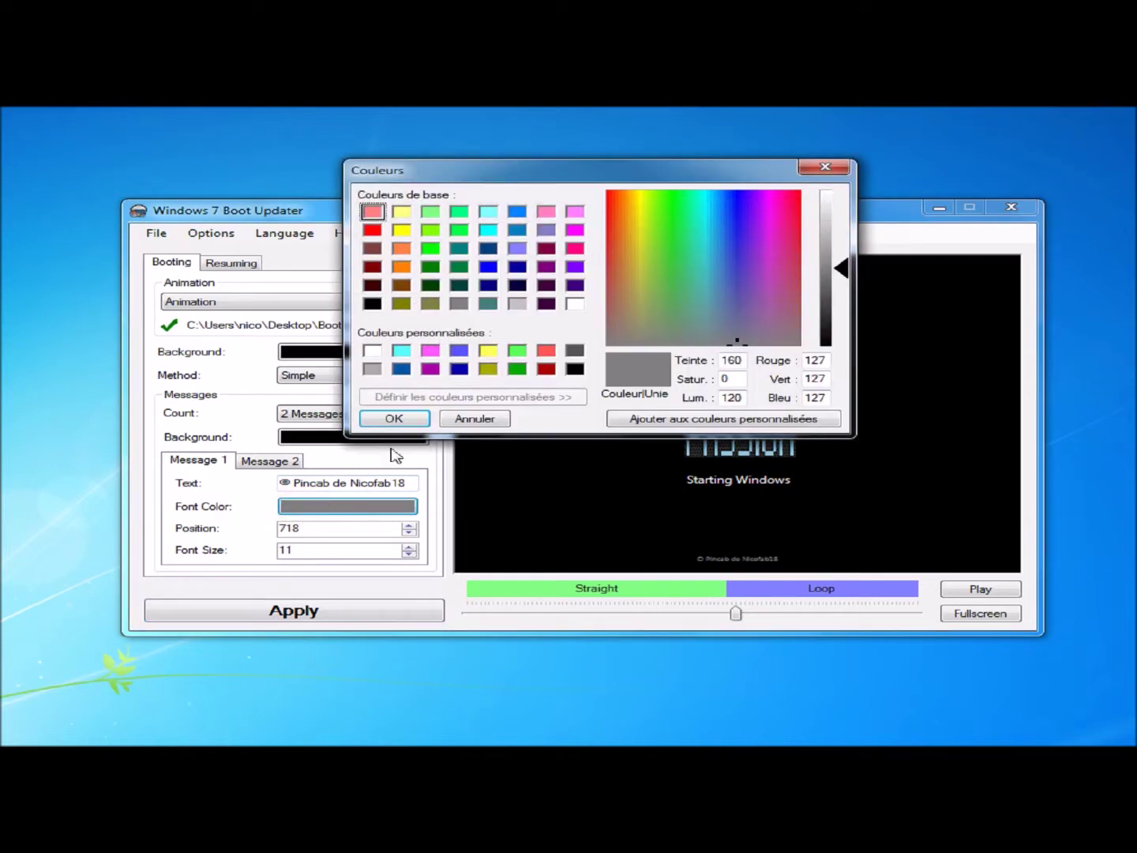
click(489, 352)
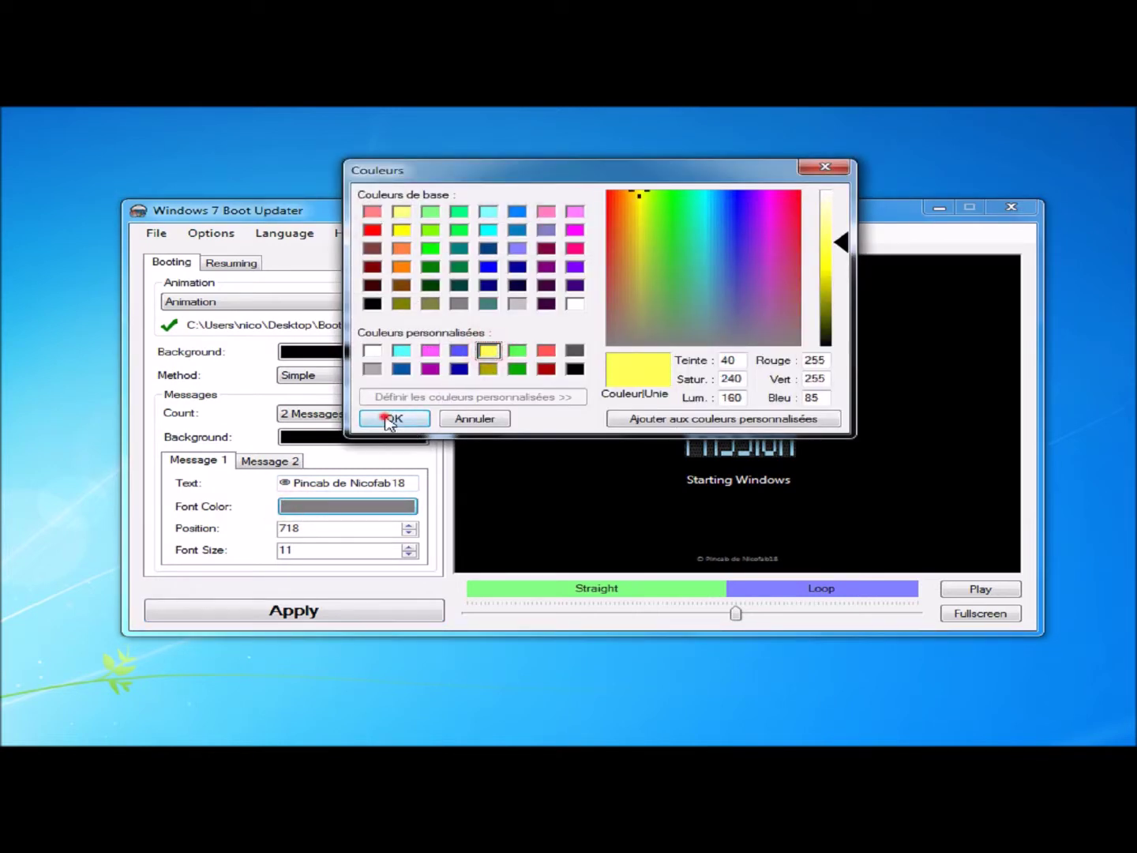
click(390, 419)
click(305, 527)
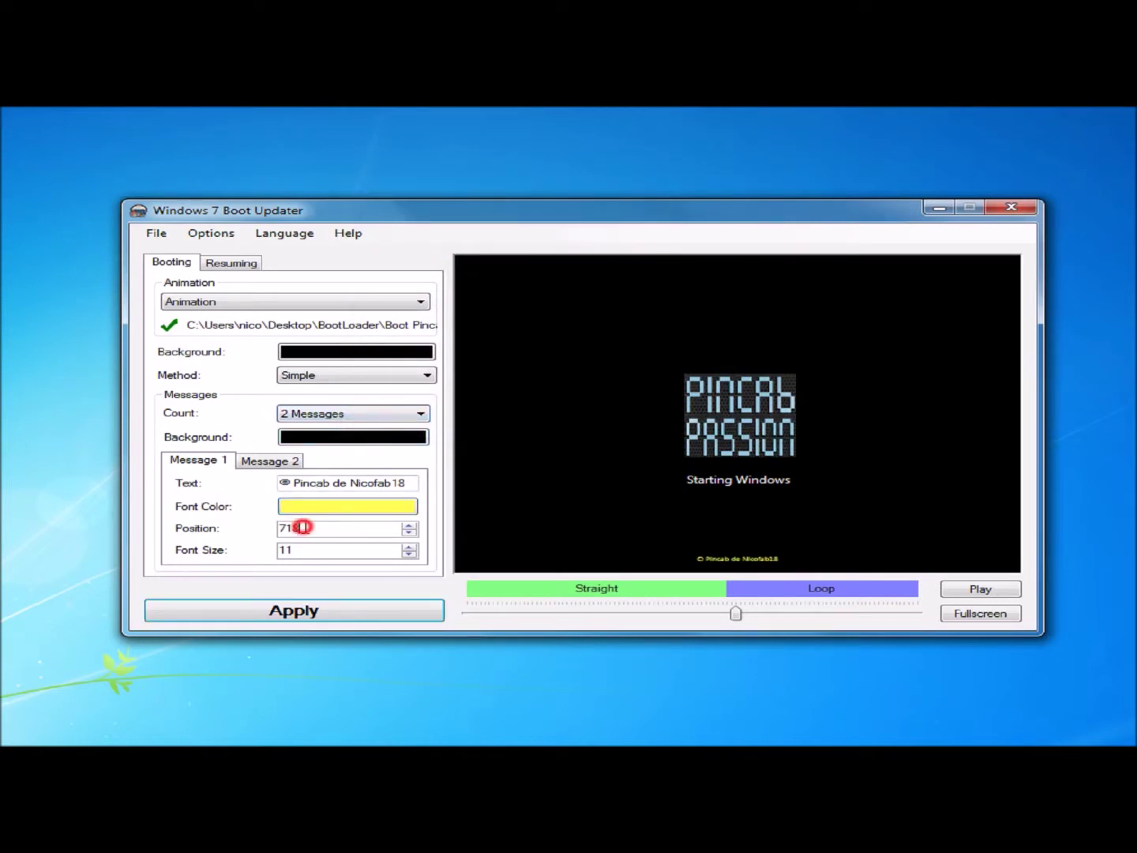
click(409, 545)
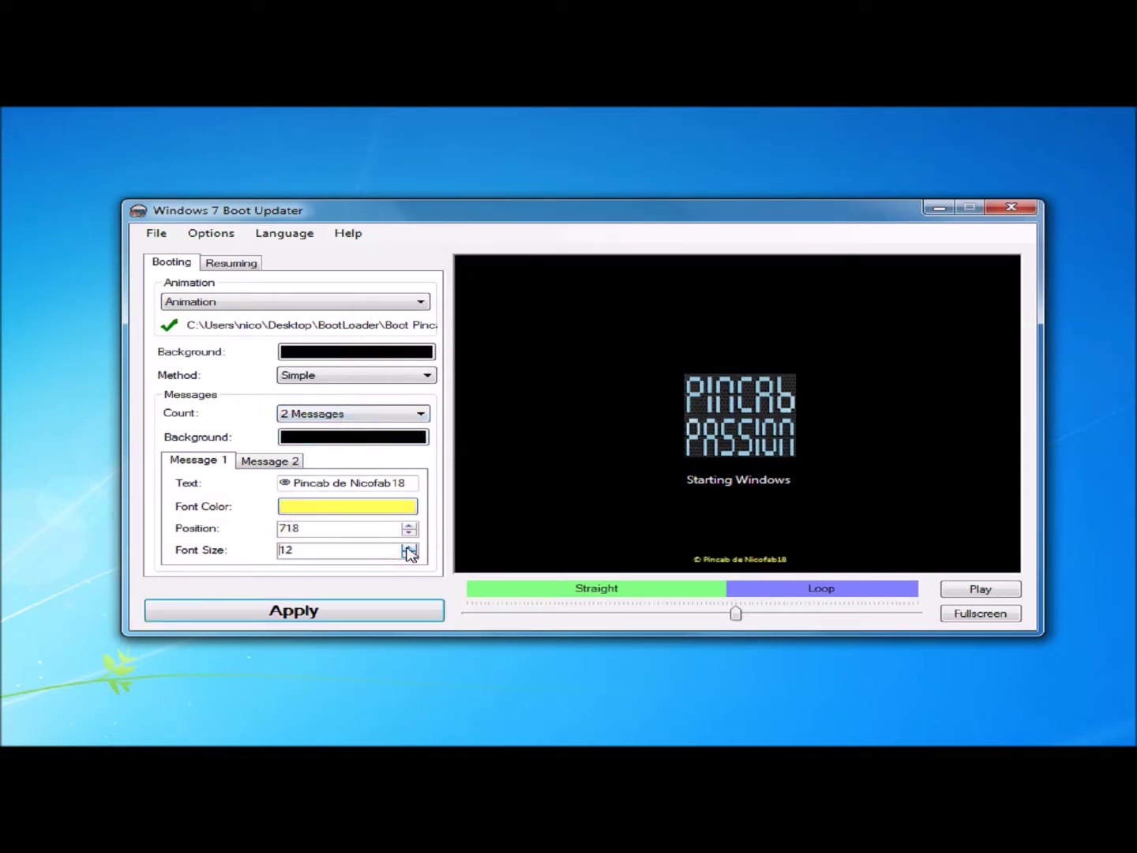
Replace the boot screen's Message 2 text with "Démarrage de mon Pincab".
click(265, 465)
drag(388, 482, 254, 474)
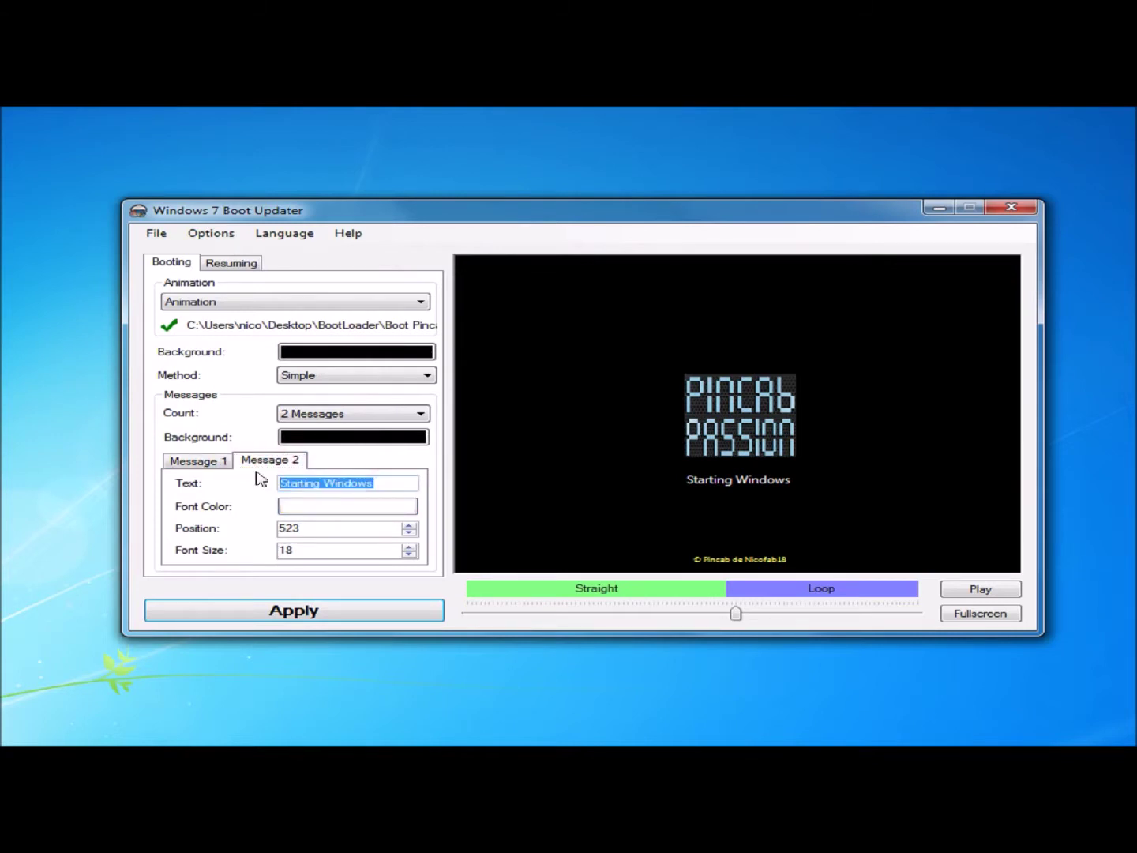
text(Démara)
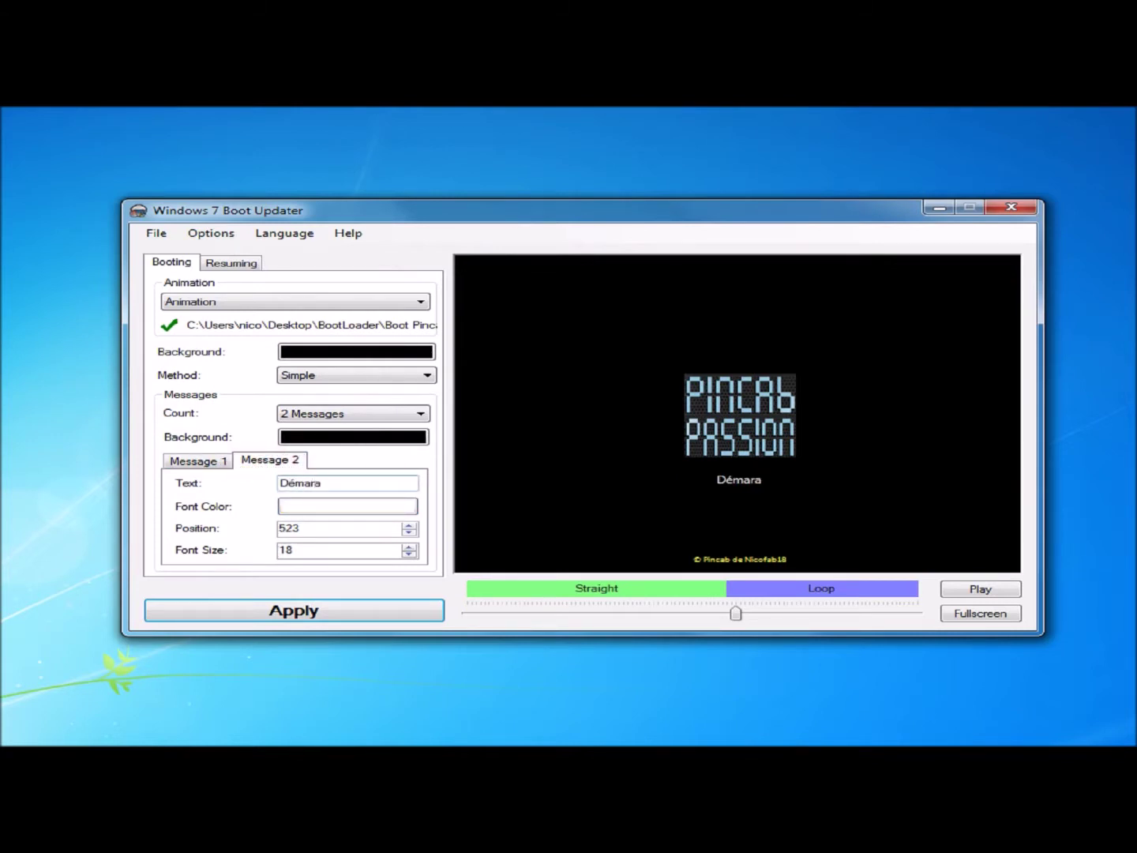
key(BackSpace)
text(rage de )
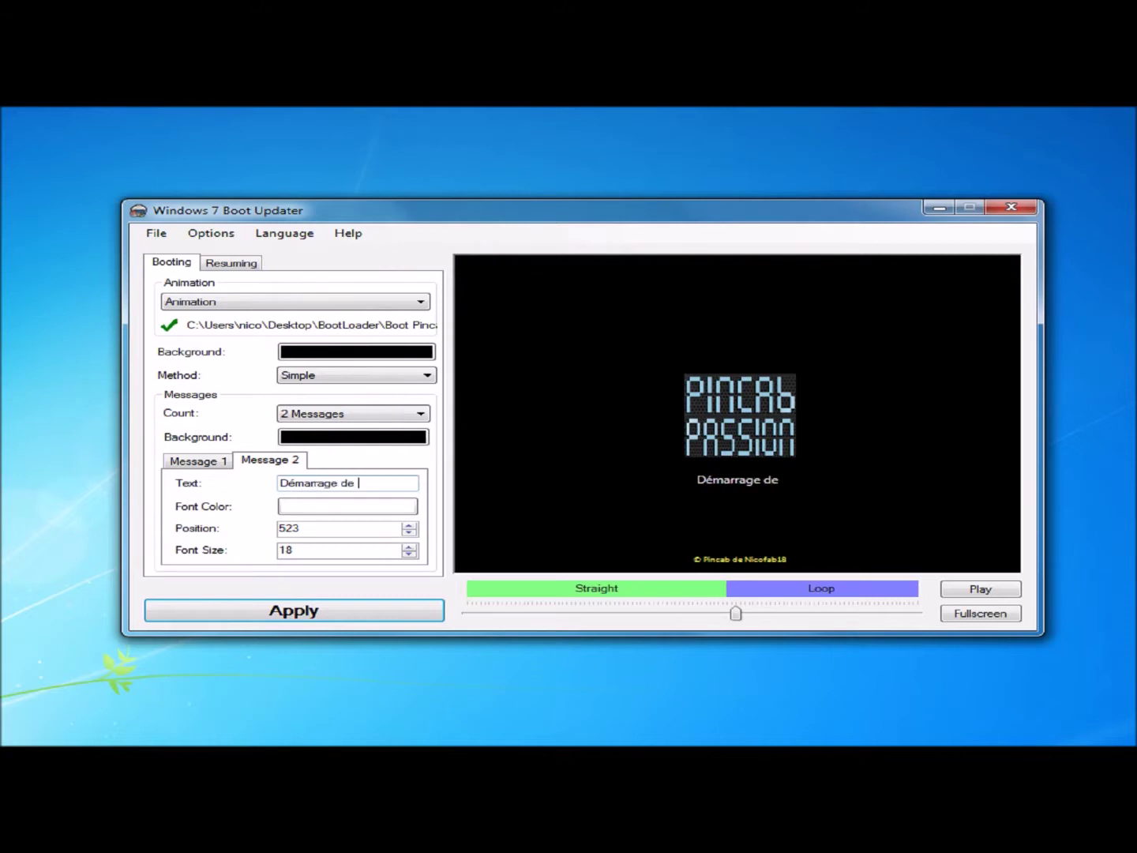
text(mon)
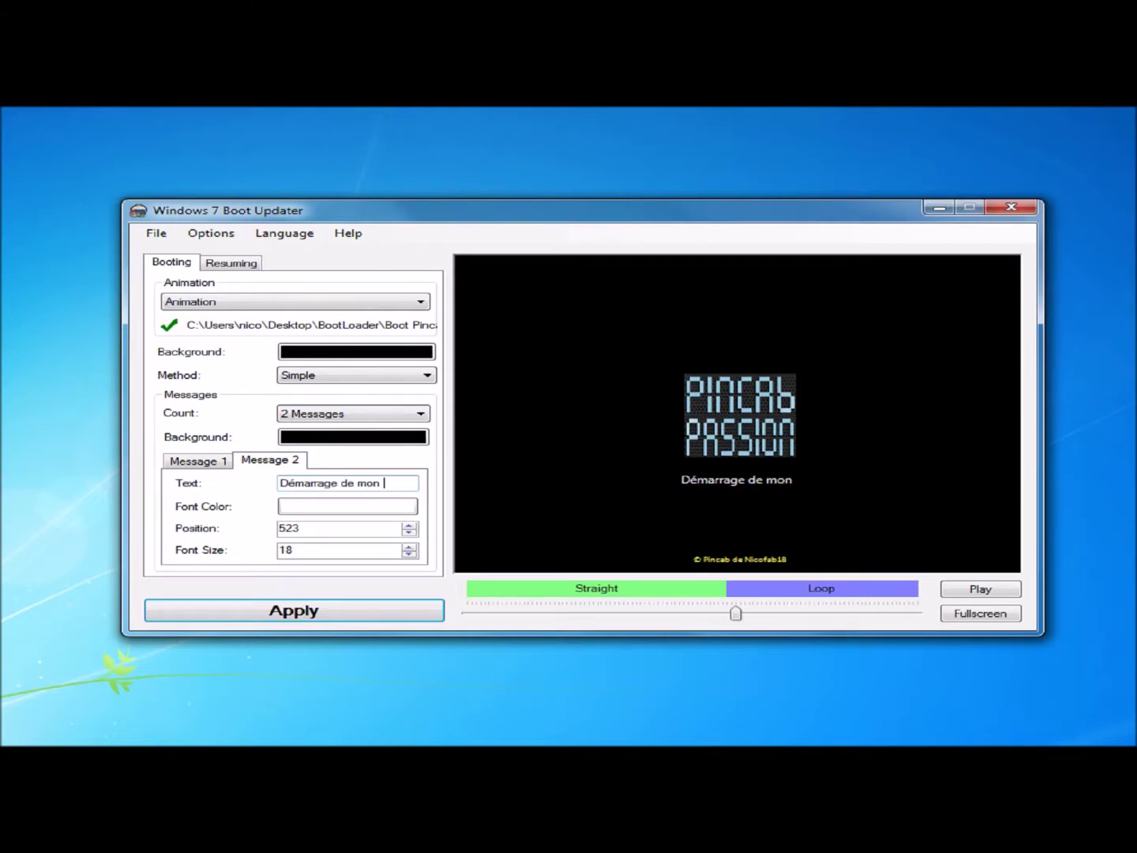
text( Pincab)
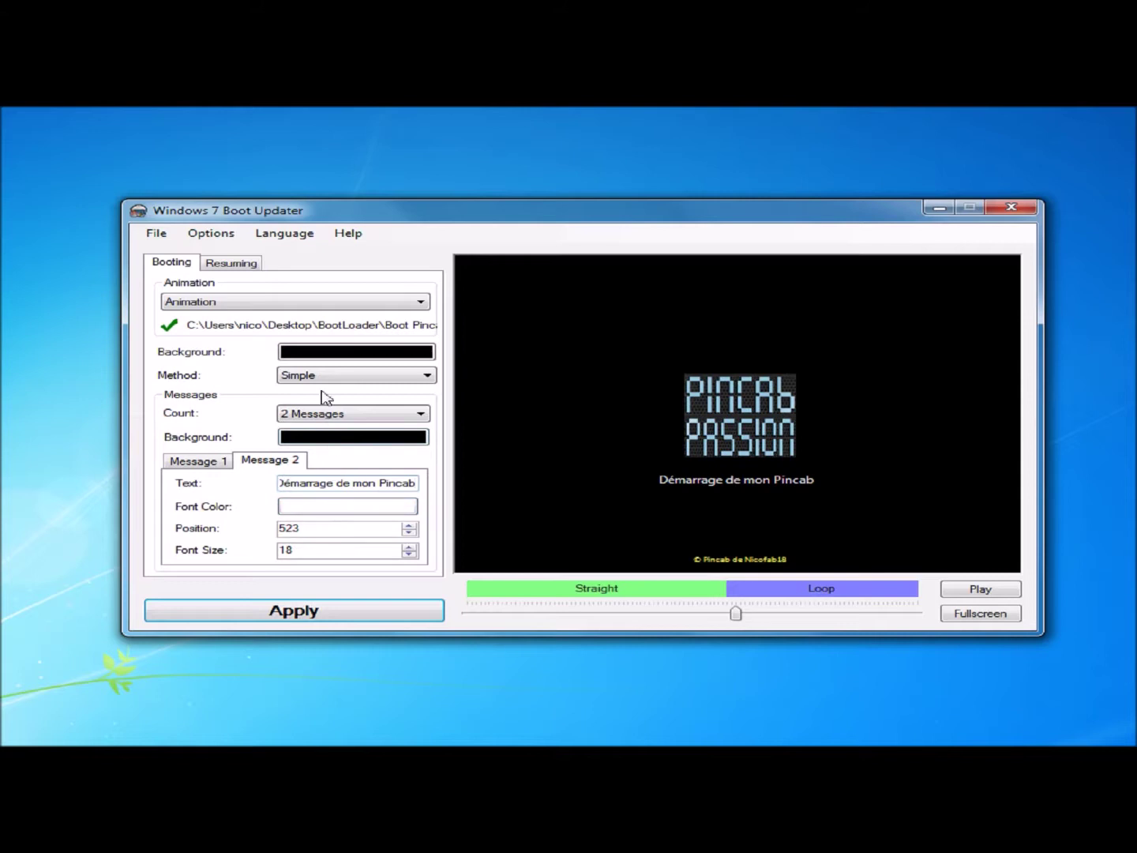
Open the resume screen settings, check the available animation types, and keep the animation set to Same.
click(233, 267)
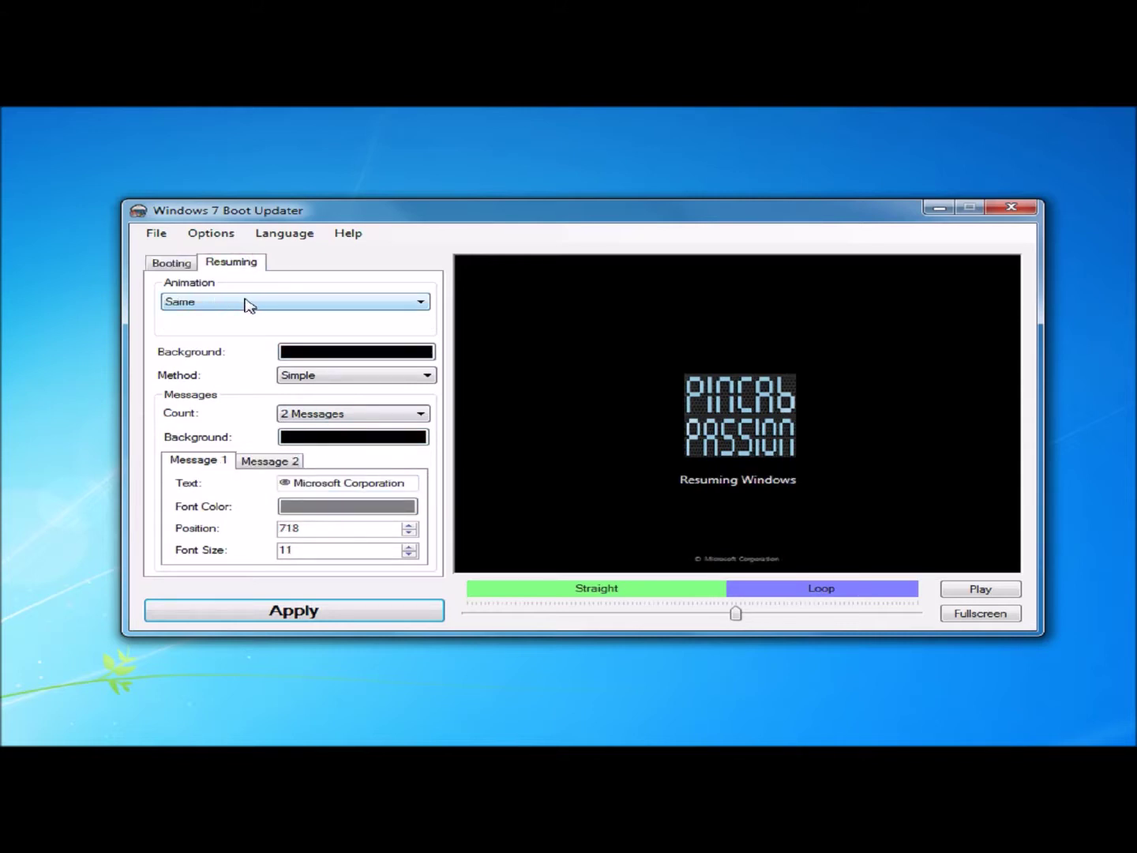
click(245, 303)
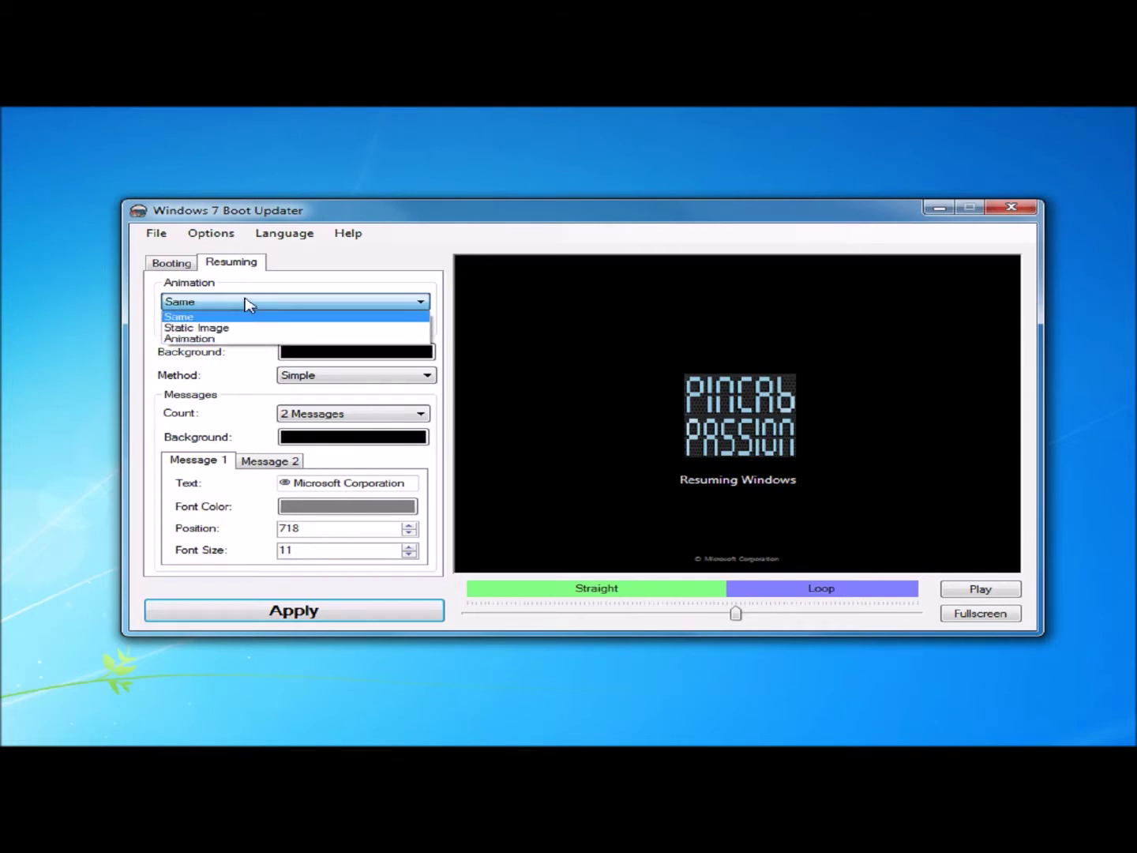
click(246, 306)
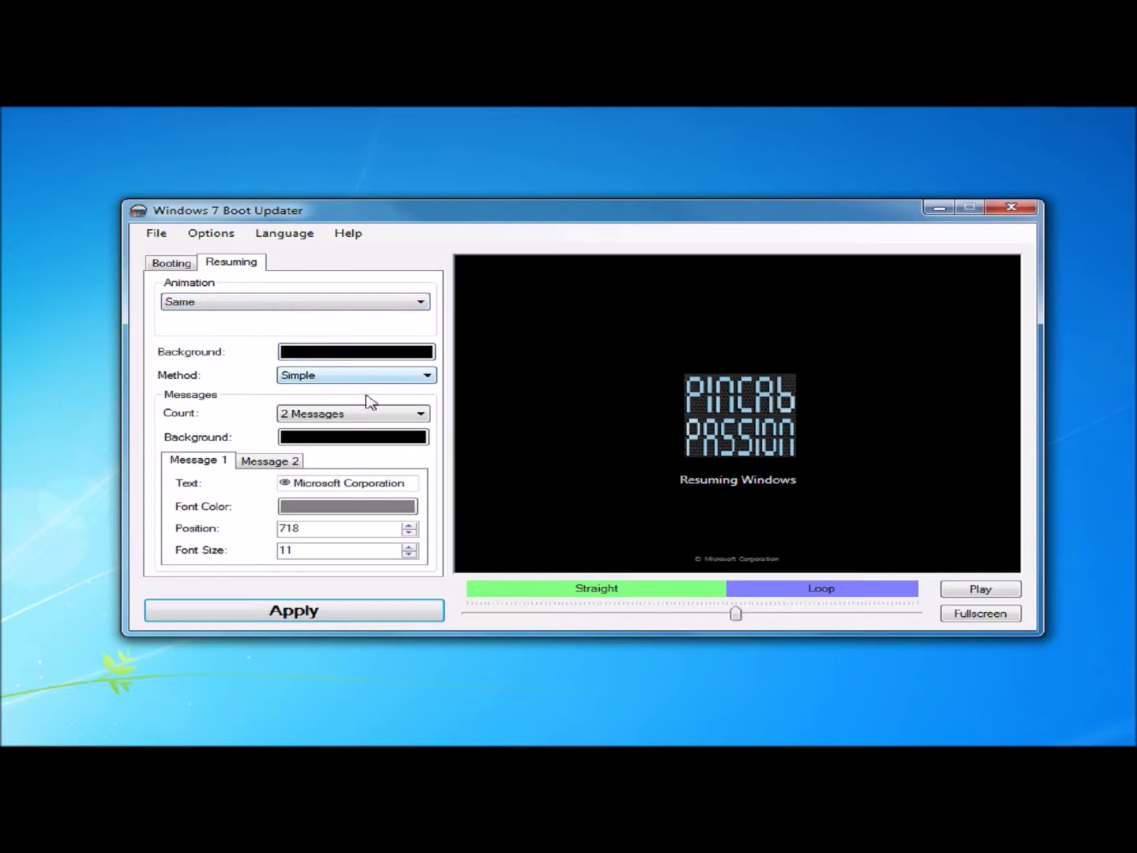
Replace "Microsoft Corporation" in the resume screen's Message 1 with "Pincab de Nicofab18", keeping the copyright symbol.
drag(403, 486, 309, 488)
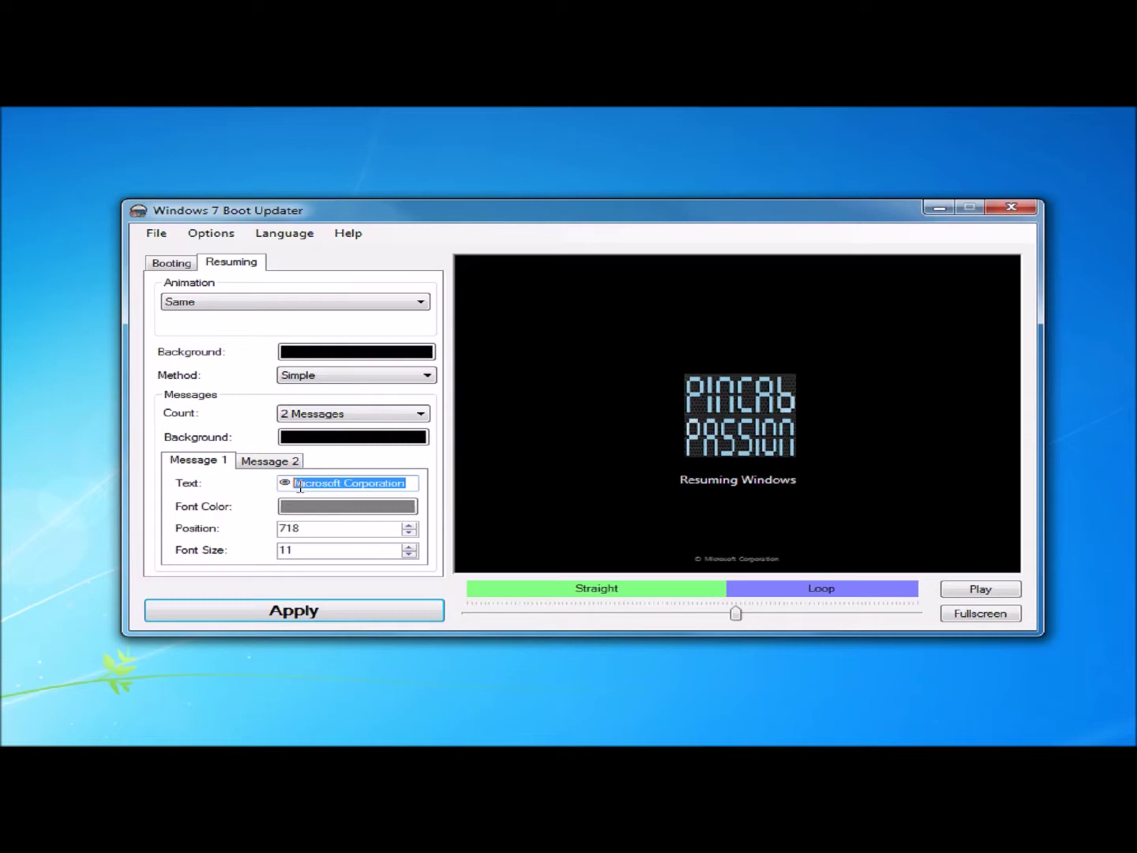
text(Pincab de Niocfab)
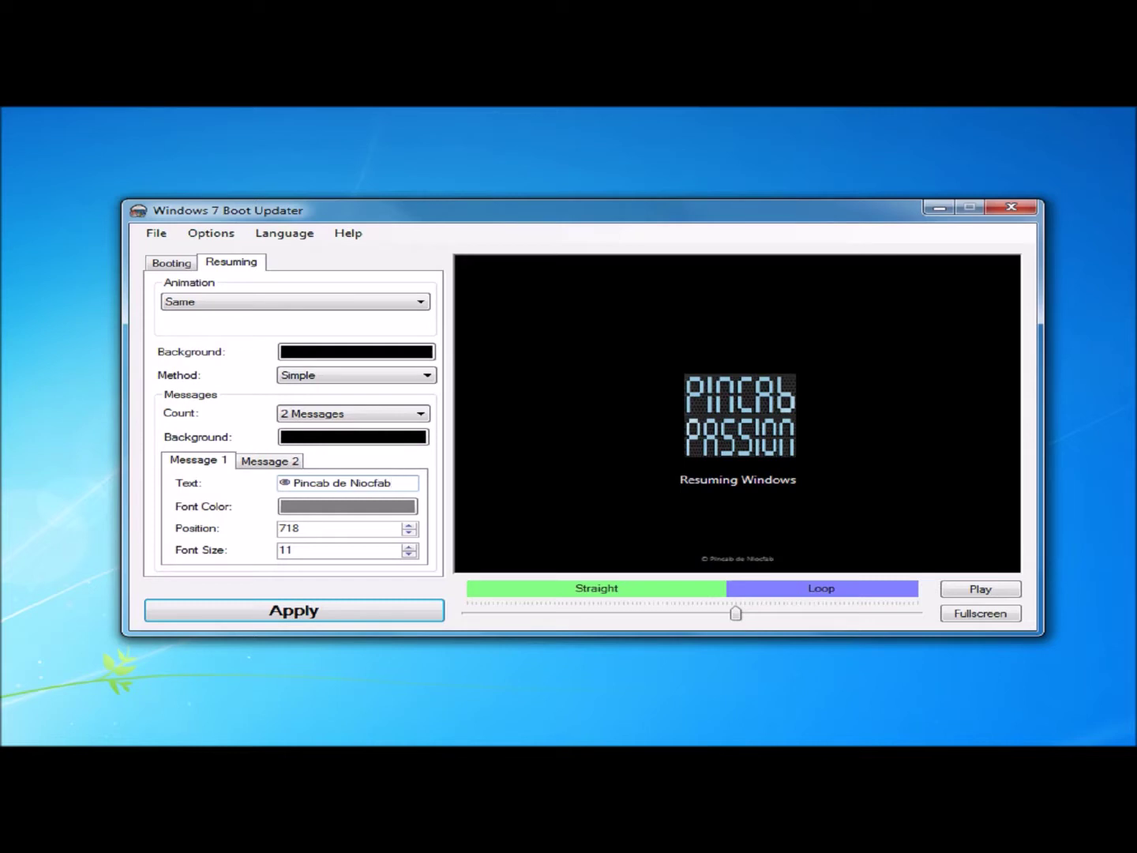
key(BackSpace)
key(BackSpace)
key(BackSpace)
key(BackSpace)
key(BackSpace)
text(cofab18)
Give the resume screen's Message 1 a green font color and a font size of 12.
click(310, 507)
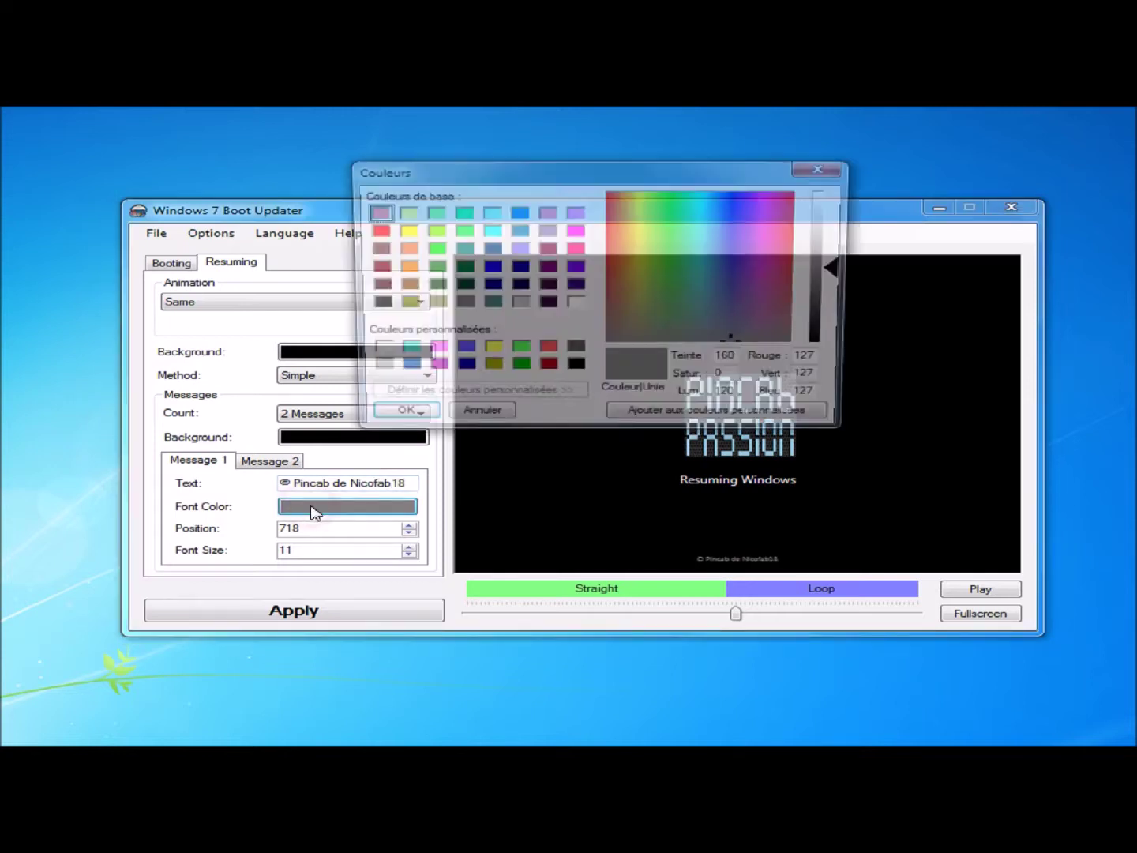
click(517, 368)
click(394, 419)
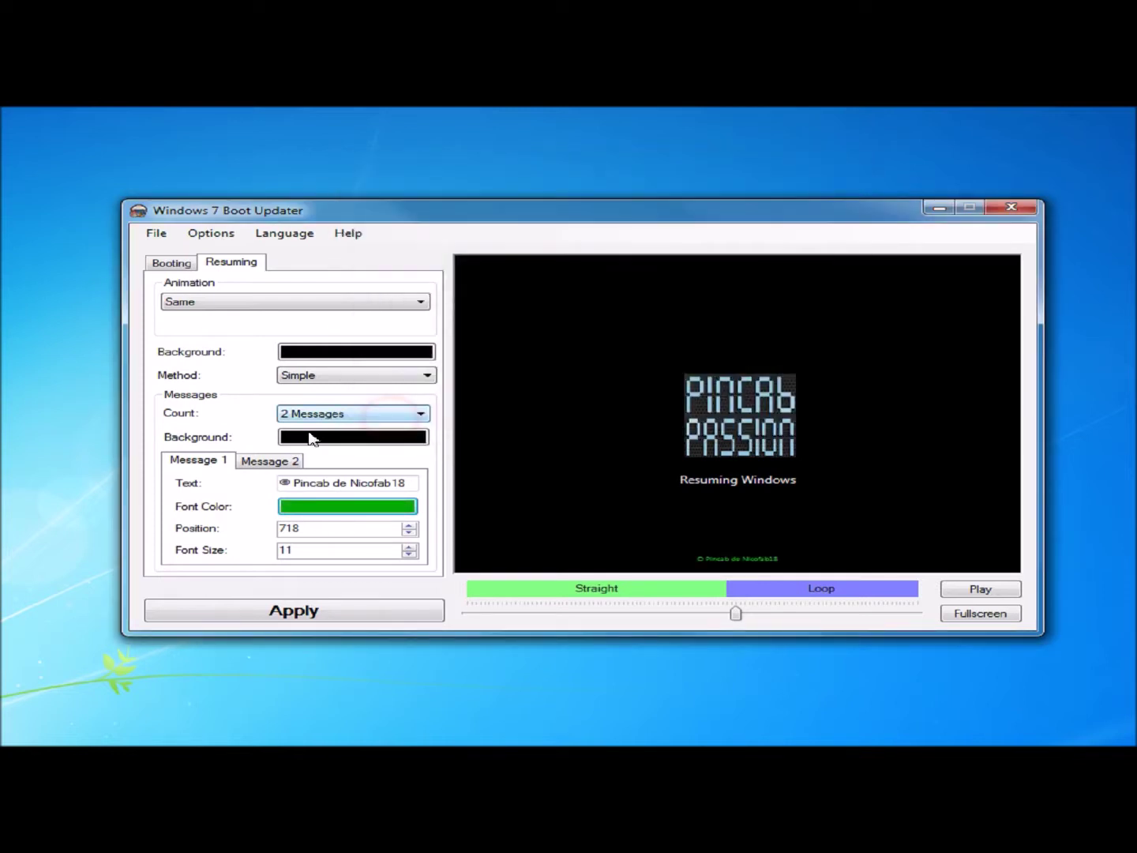
click(409, 547)
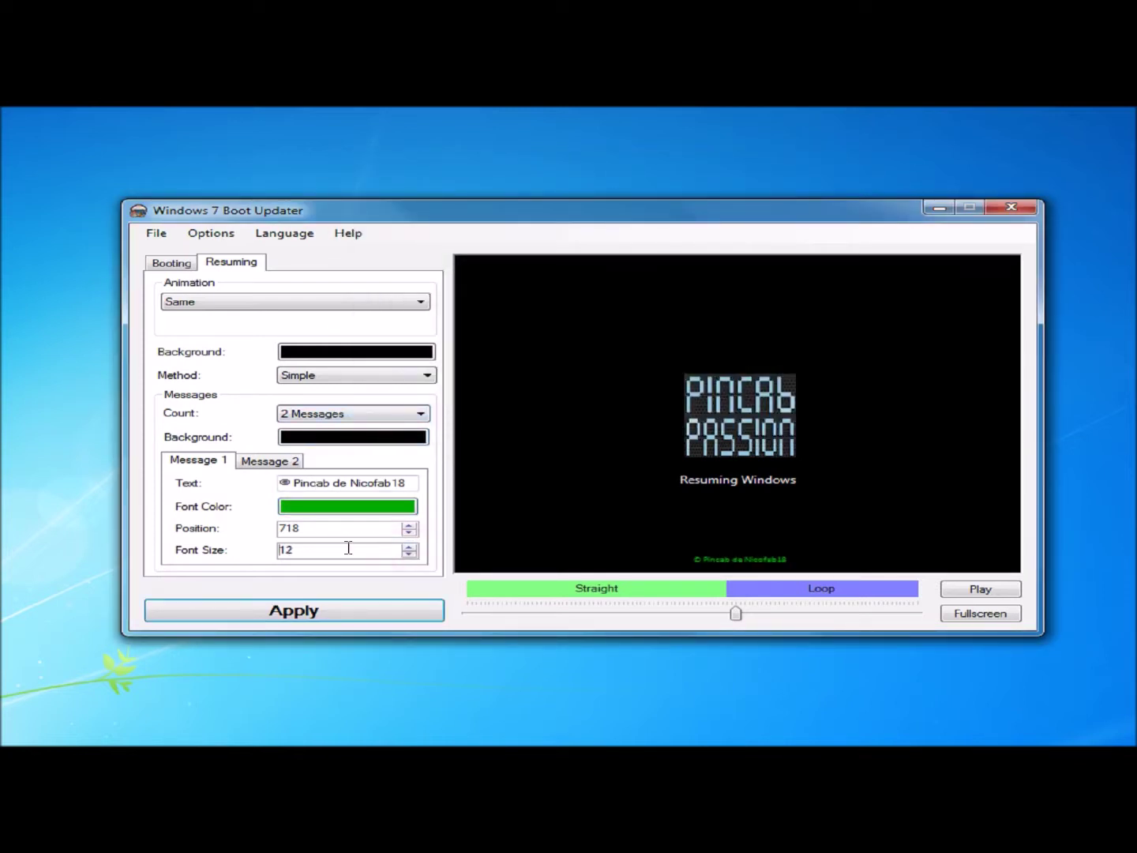
Replace the resume screen's Message 2 text with "Sortie de veille de mon Pincab".
click(282, 459)
click(394, 484)
drag(394, 483, 293, 486)
key(BackSpace)
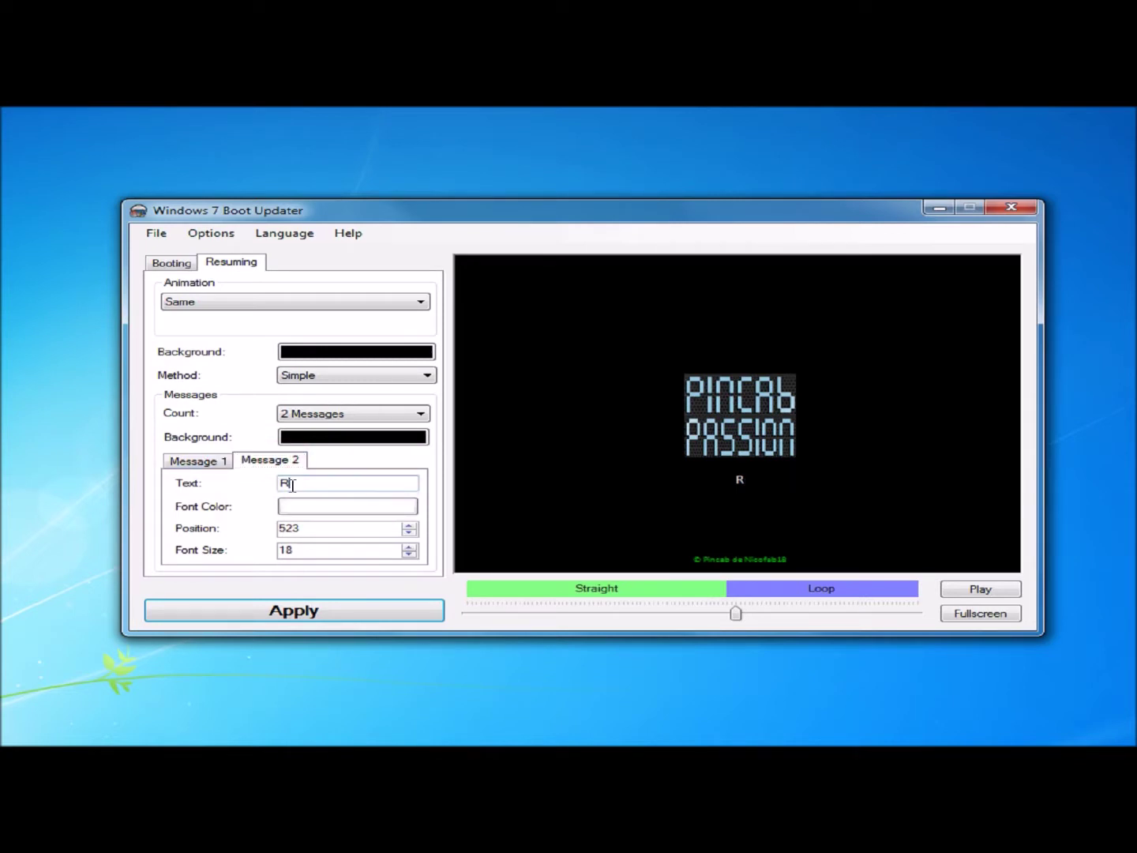
text(Sortie de veille de )
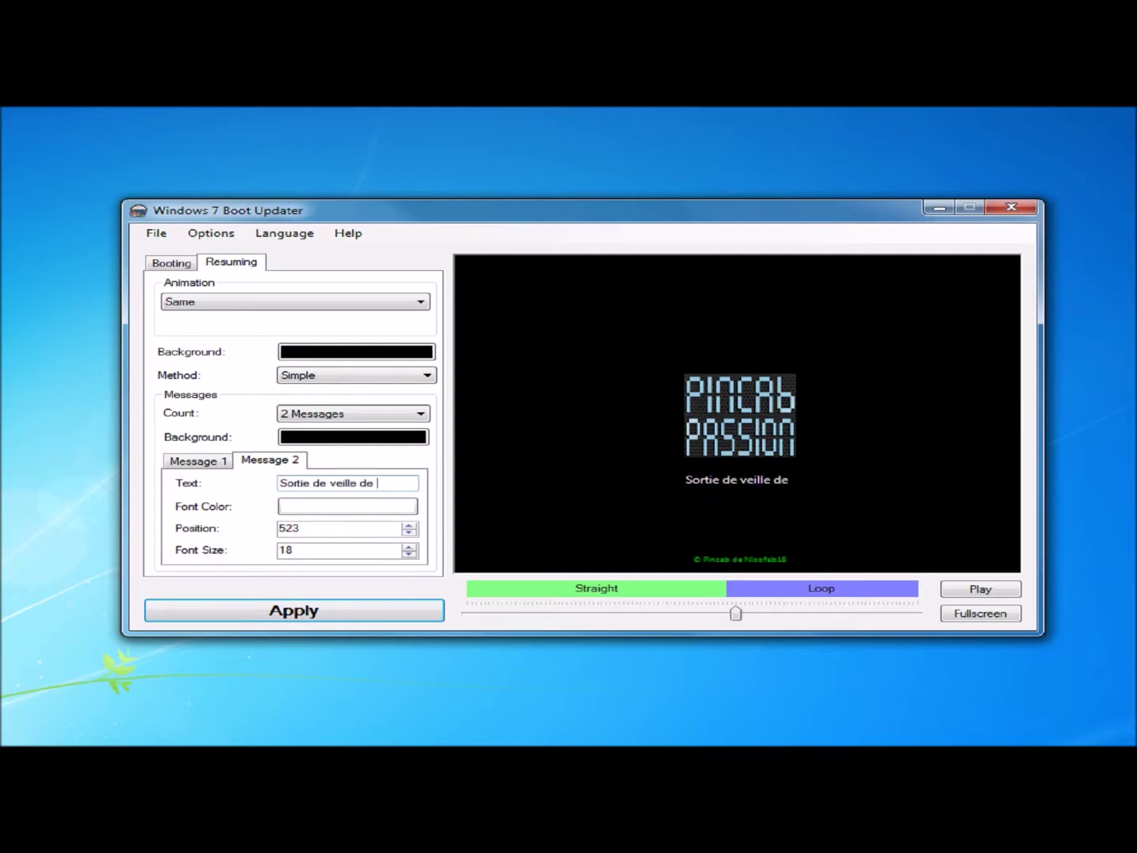
text(mon Pincab)
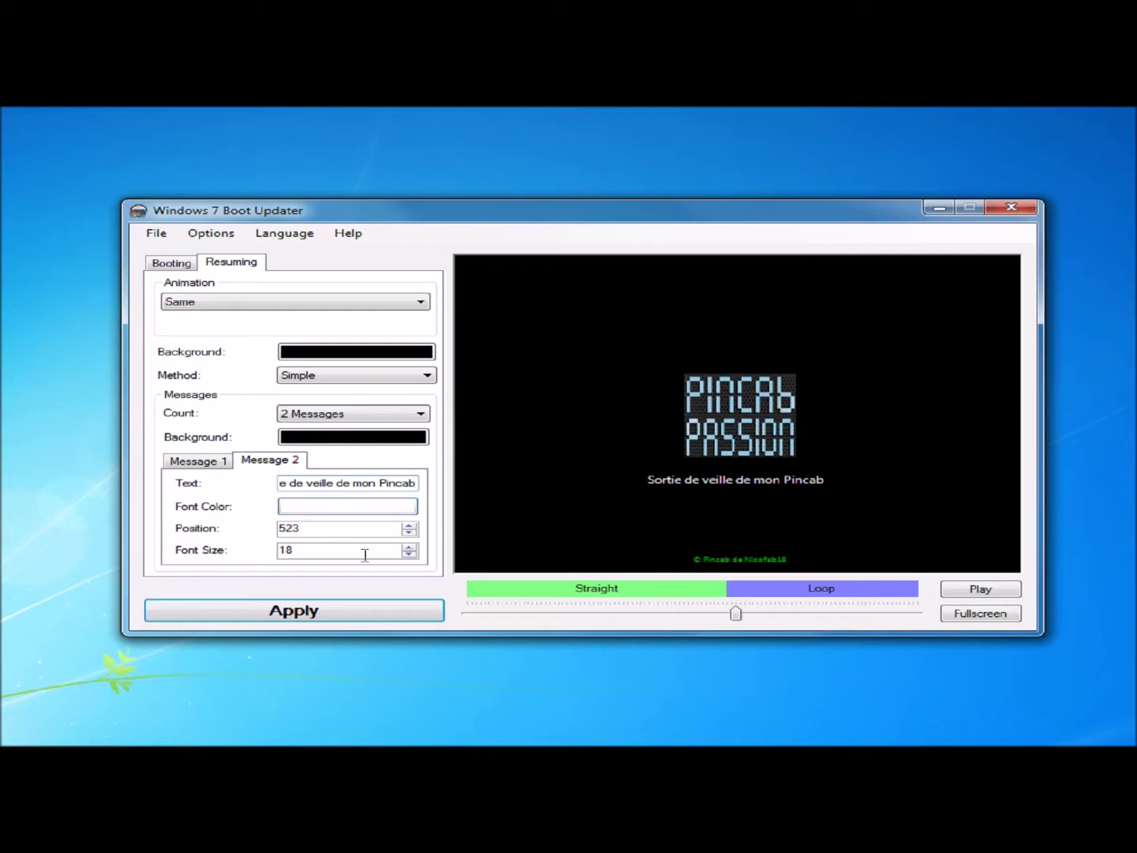
click(175, 266)
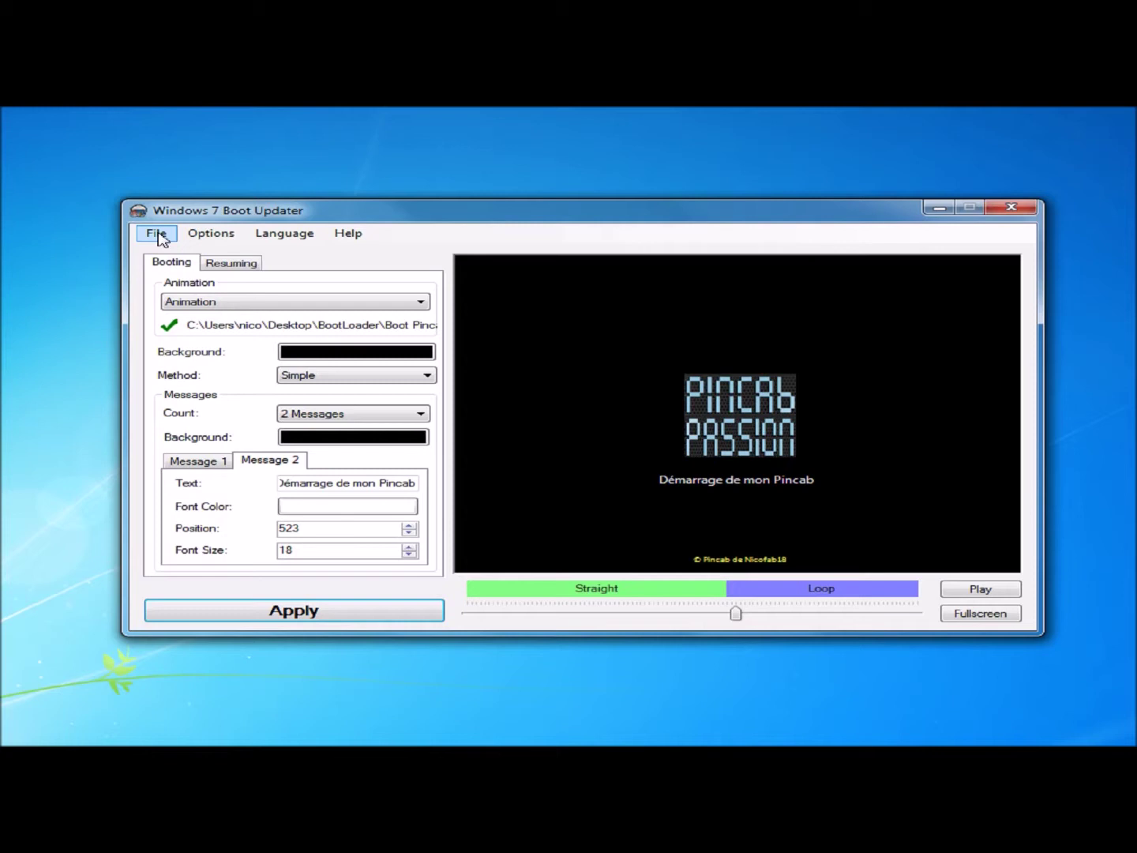
click(159, 234)
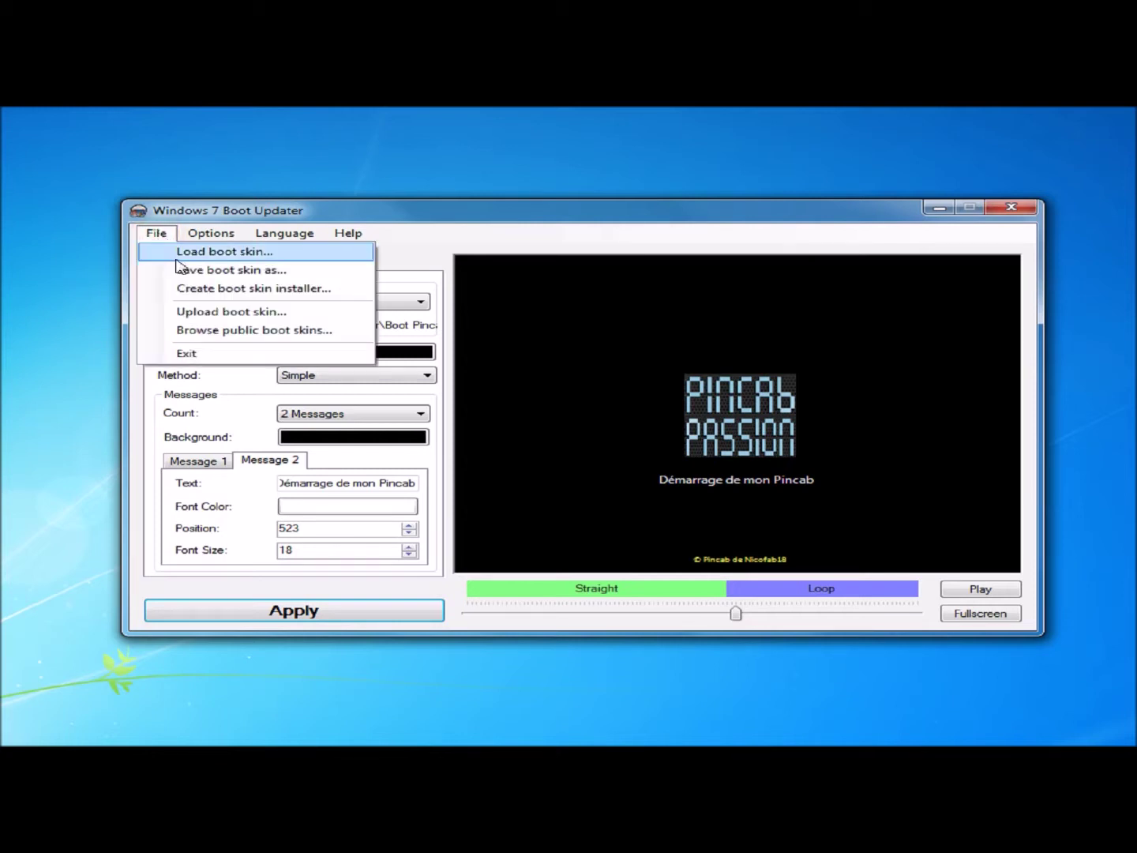
click(230, 273)
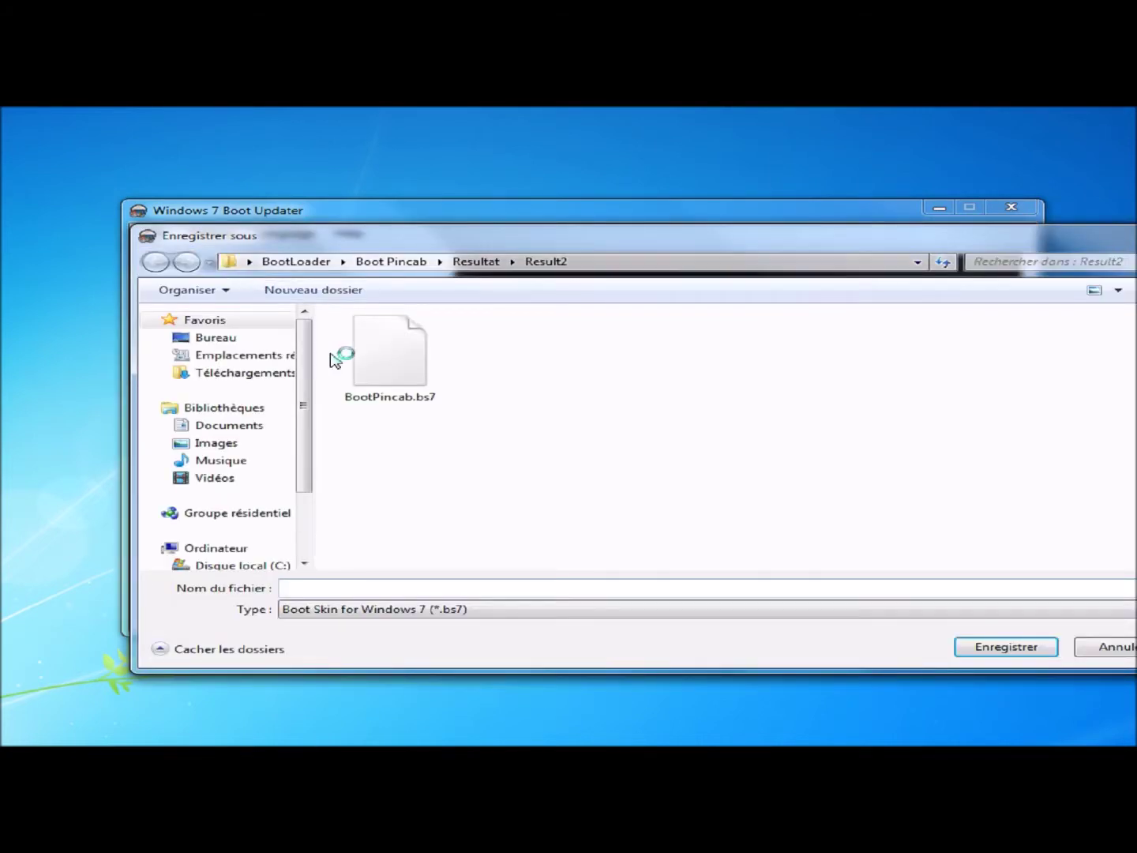
click(404, 362)
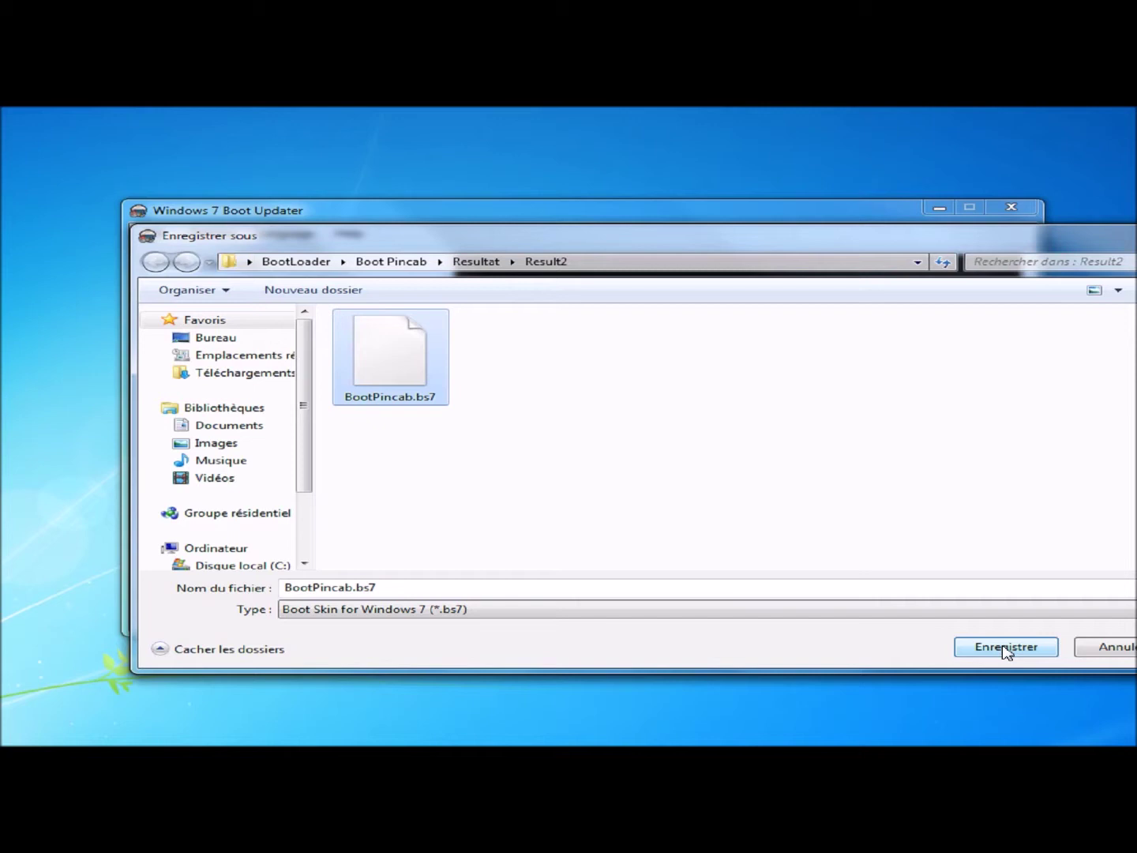
click(1110, 650)
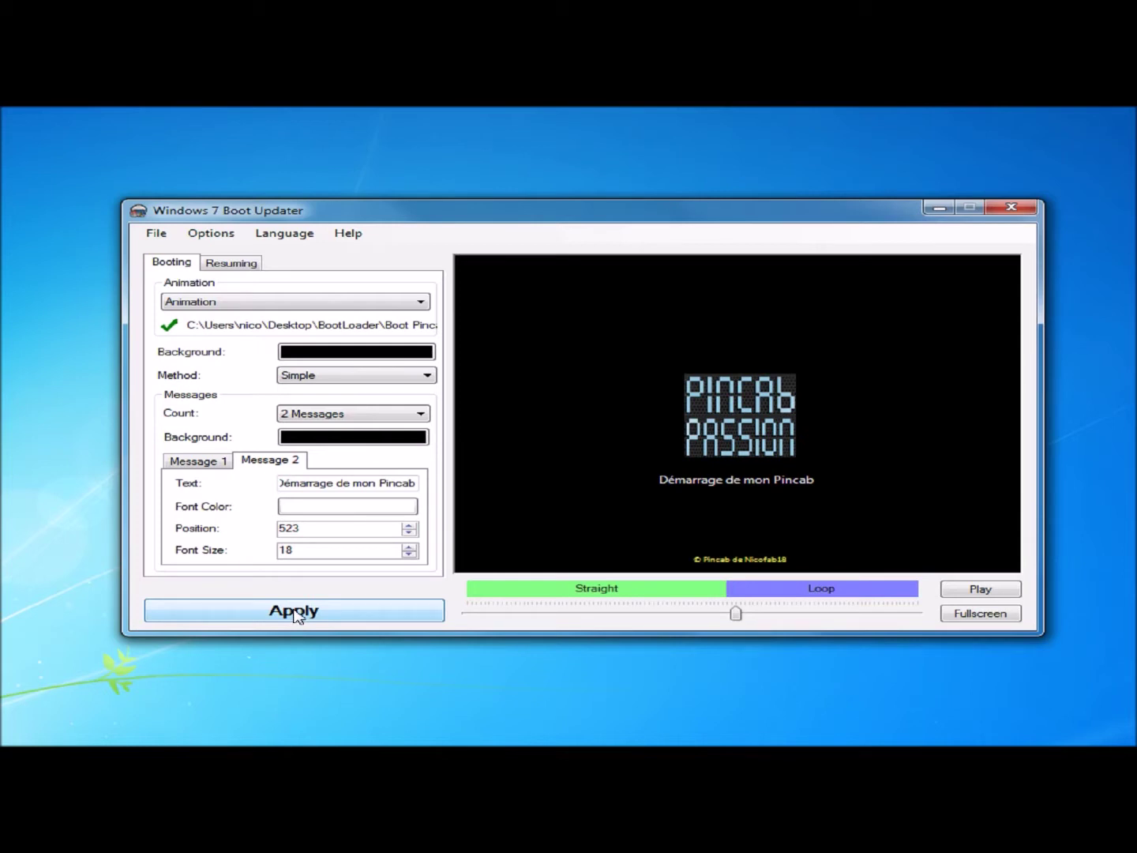
Apply the customized animation and messages to the Windows boot screen and dismiss the completion message.
click(296, 615)
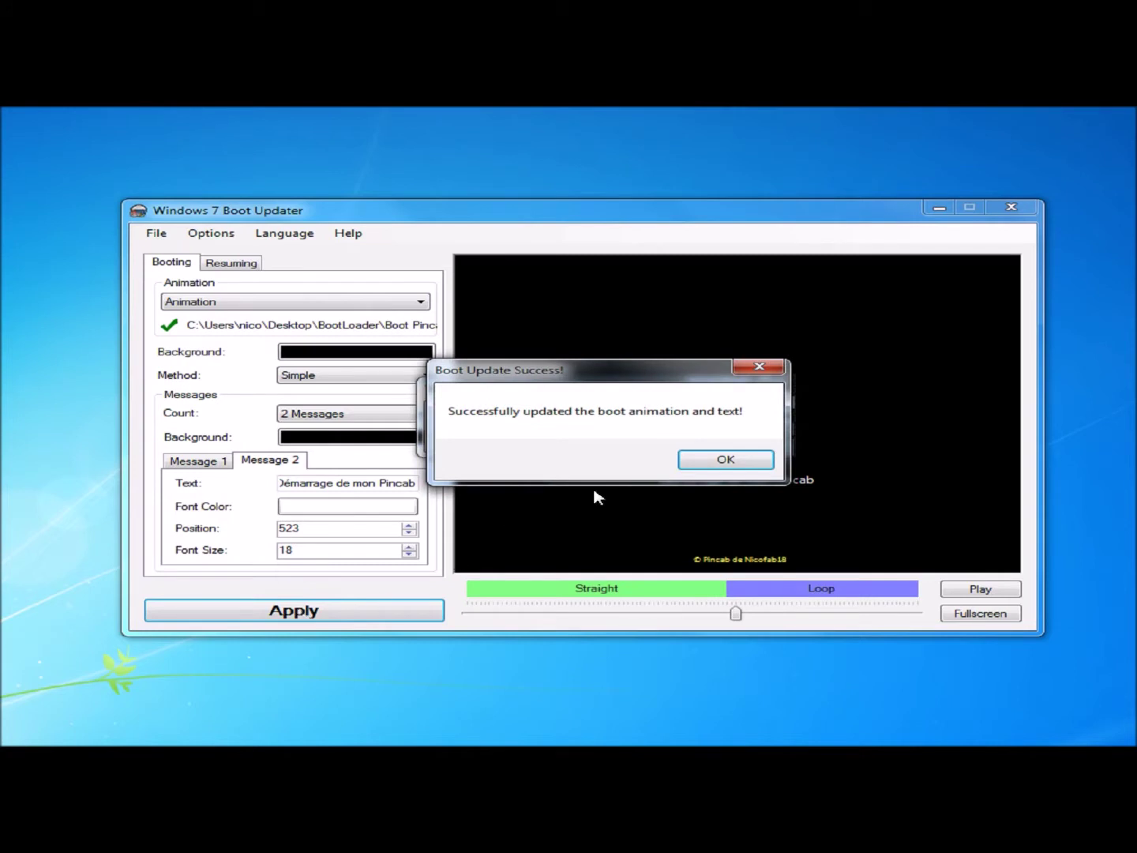
click(720, 459)
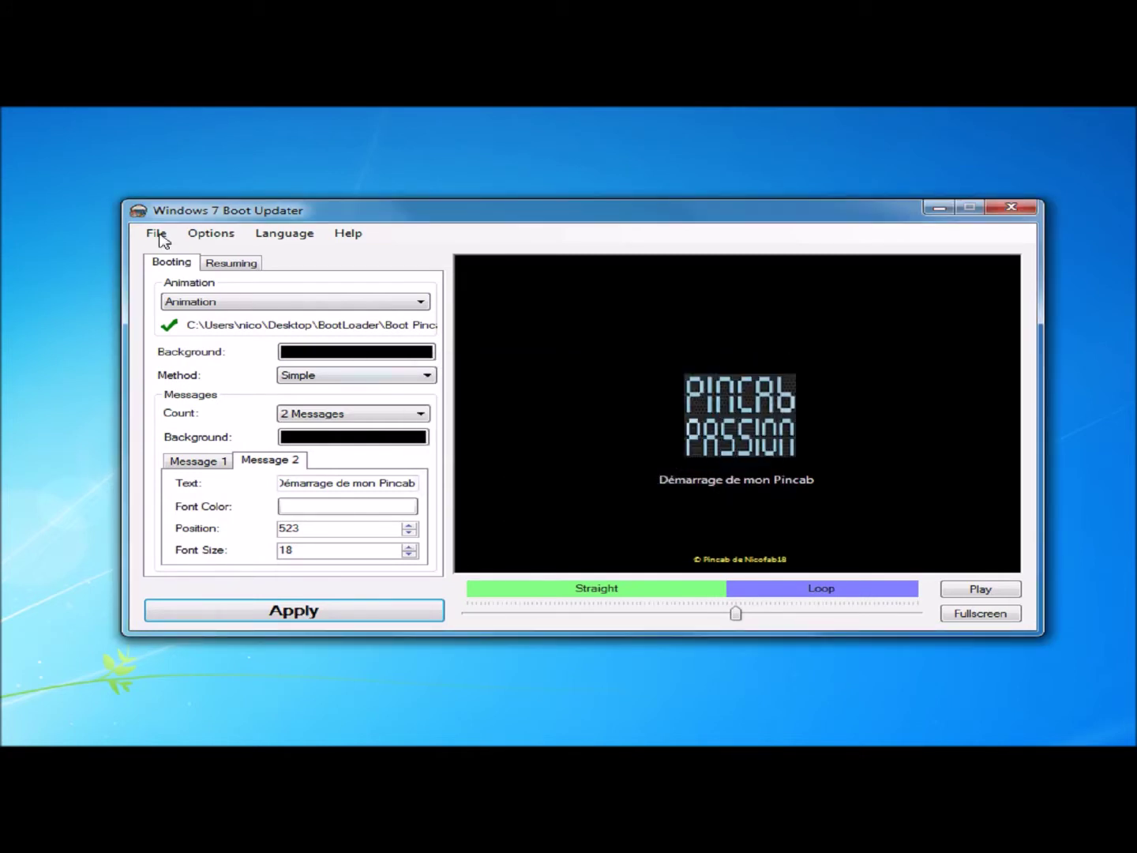
click(202, 235)
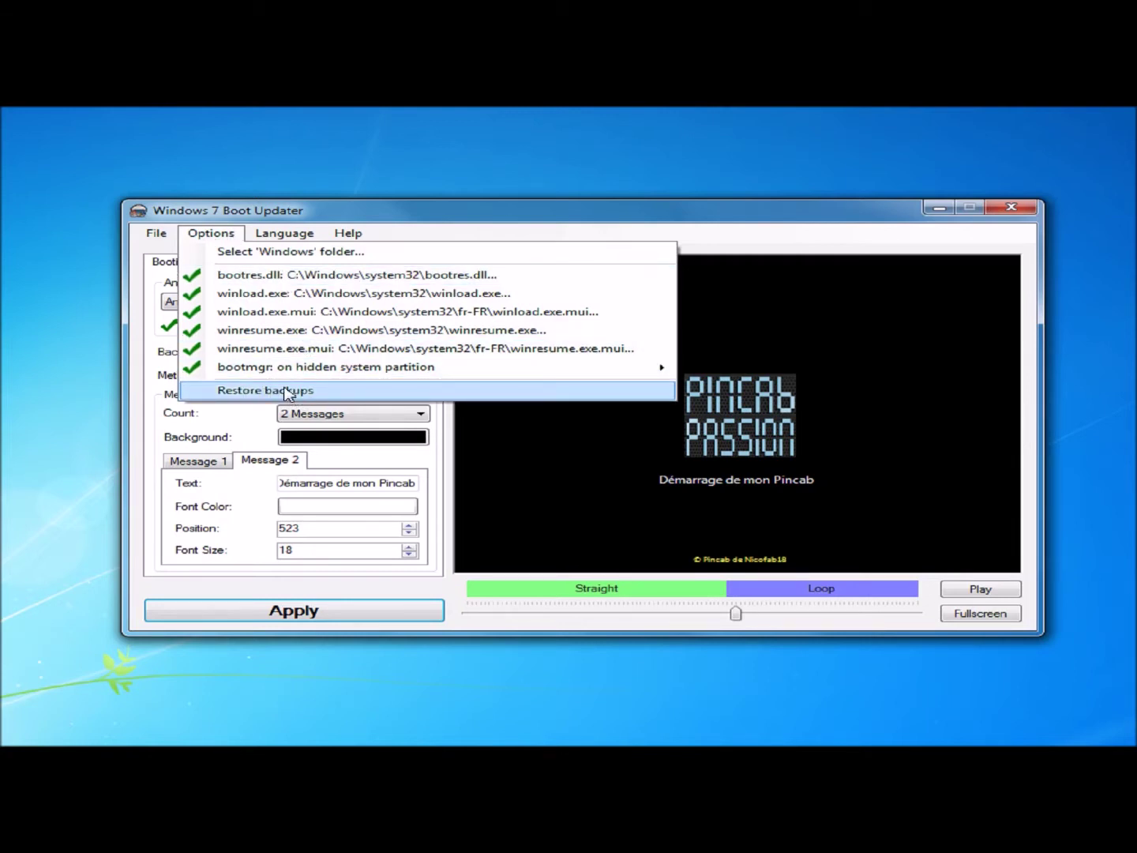
click(201, 213)
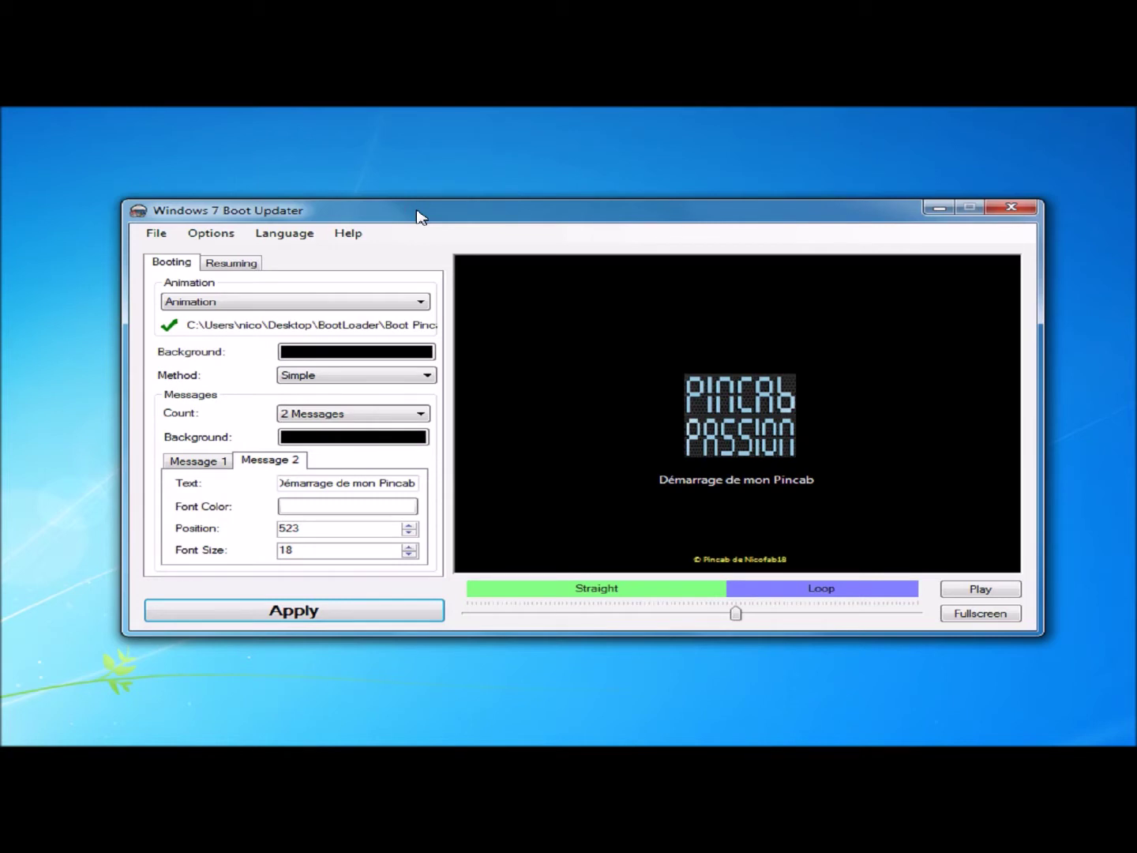
key(alt)
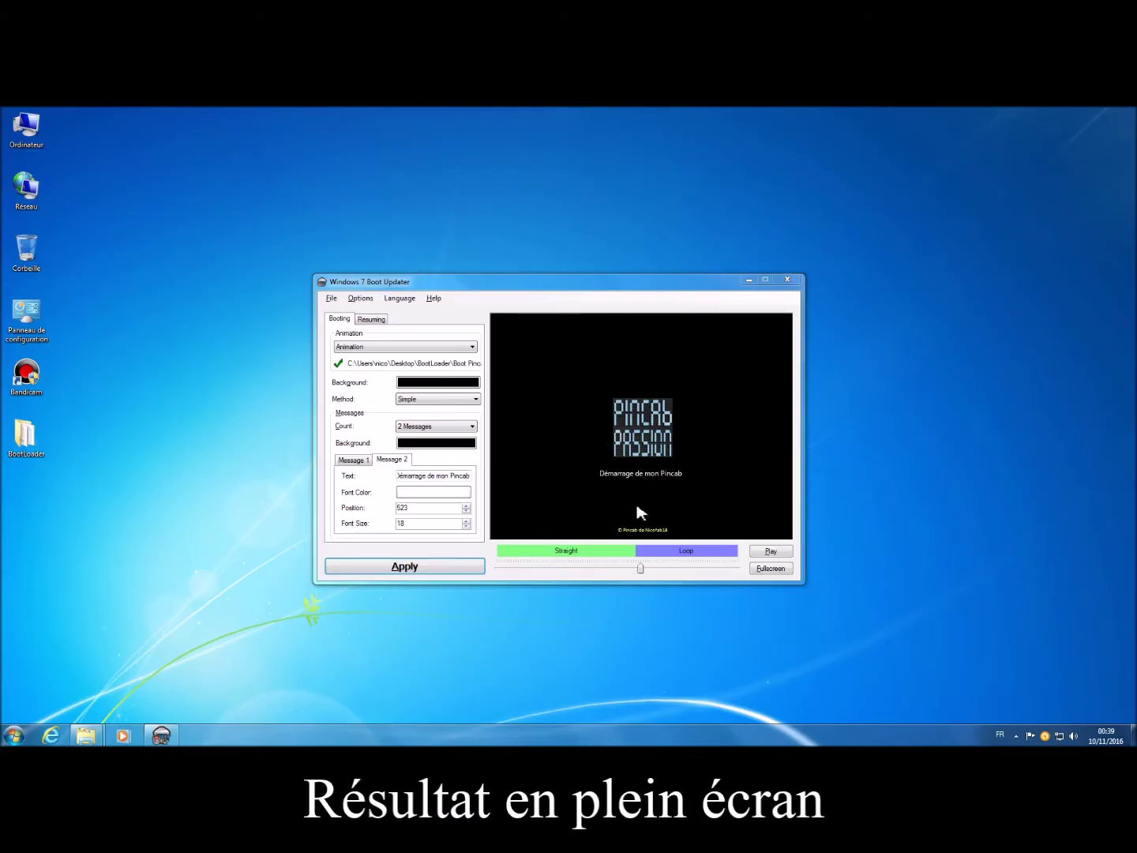
Rewind the boot animation to its first frame, preview it in full screen, and exit the preview.
drag(641, 569, 483, 569)
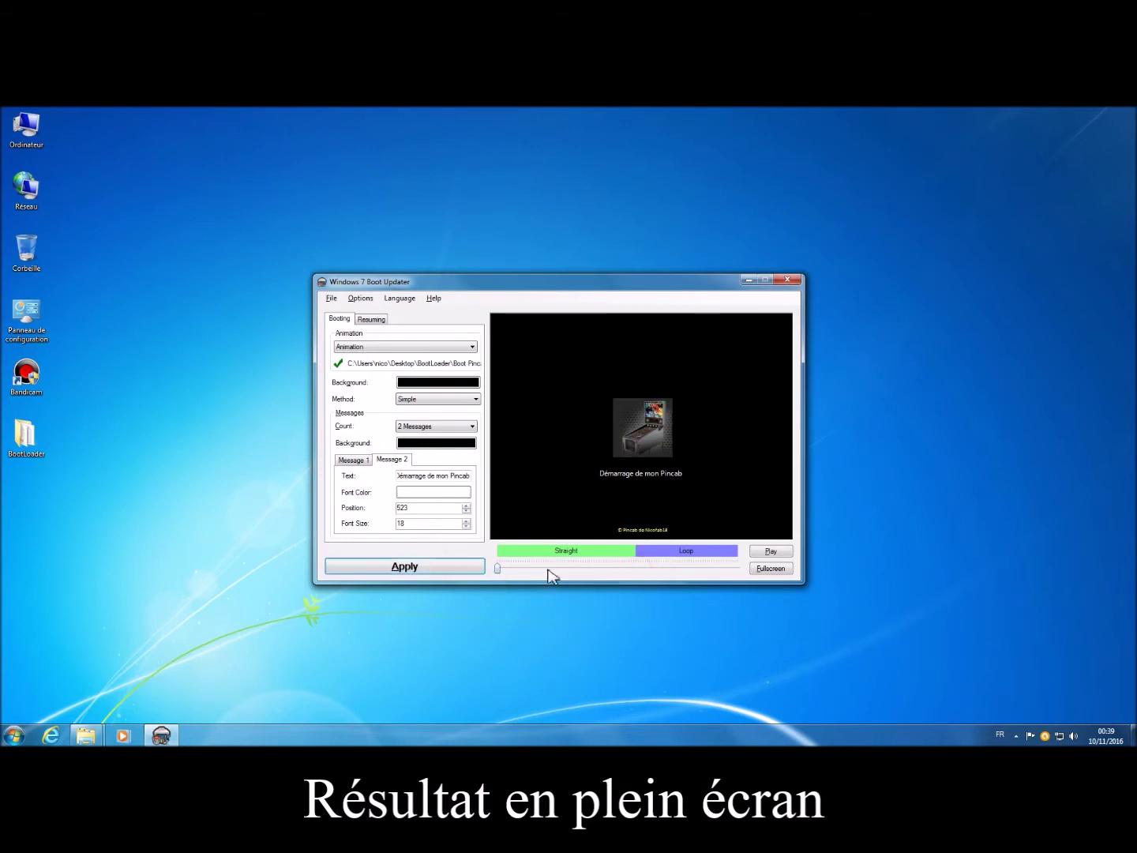
click(771, 569)
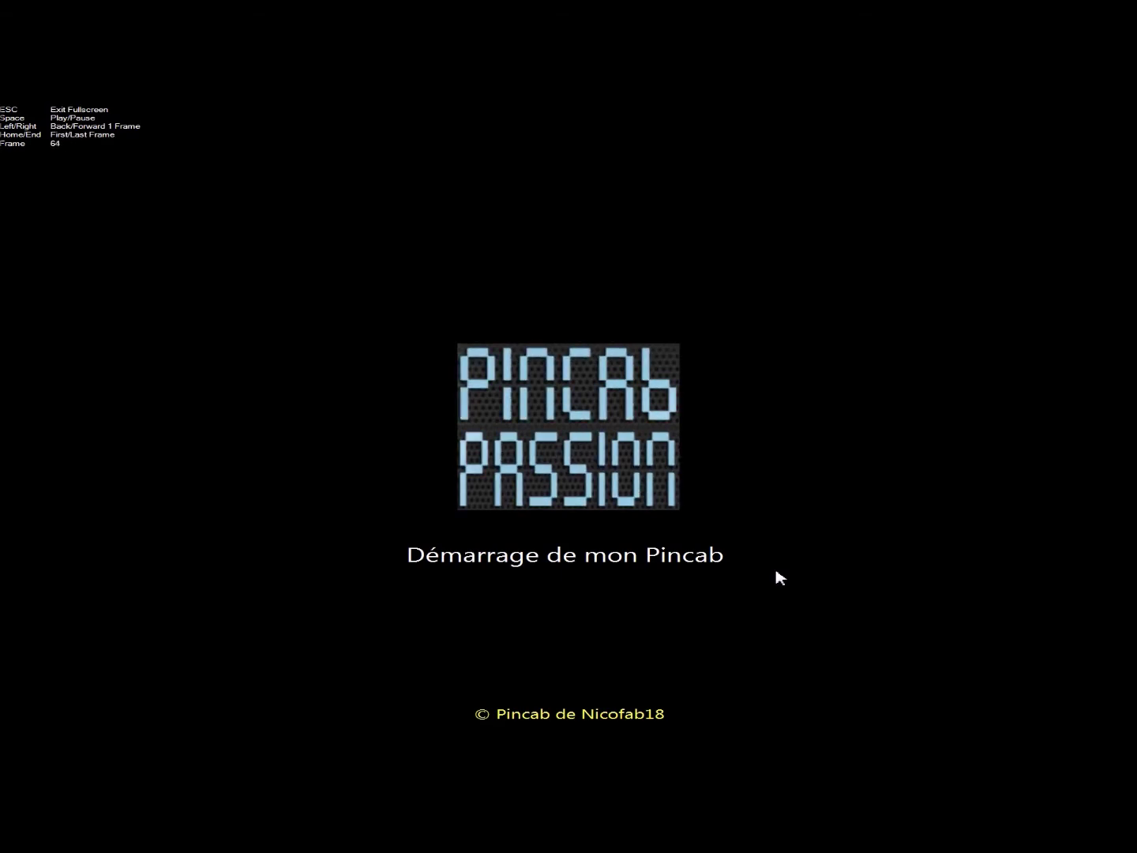
key(Escape)
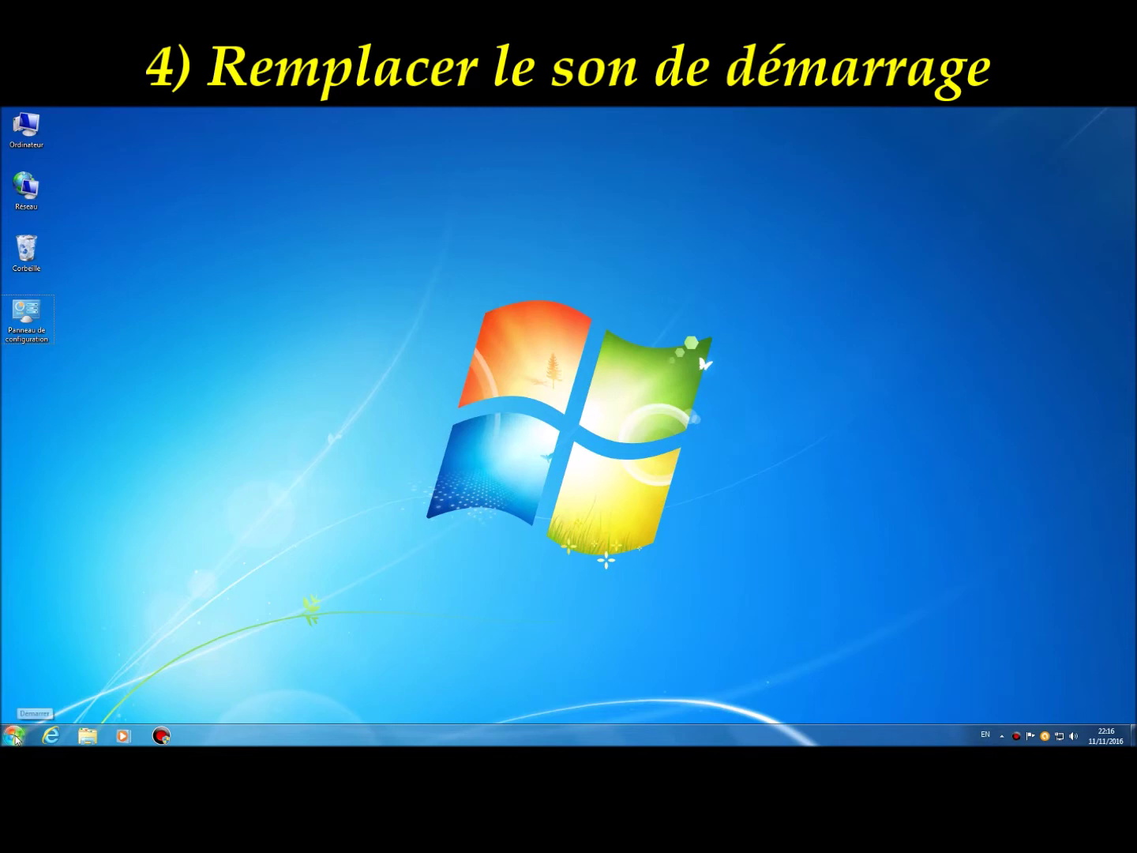
Switch to Startup Sound Changer and play the current Windows startup sound.
click(14, 736)
click(53, 682)
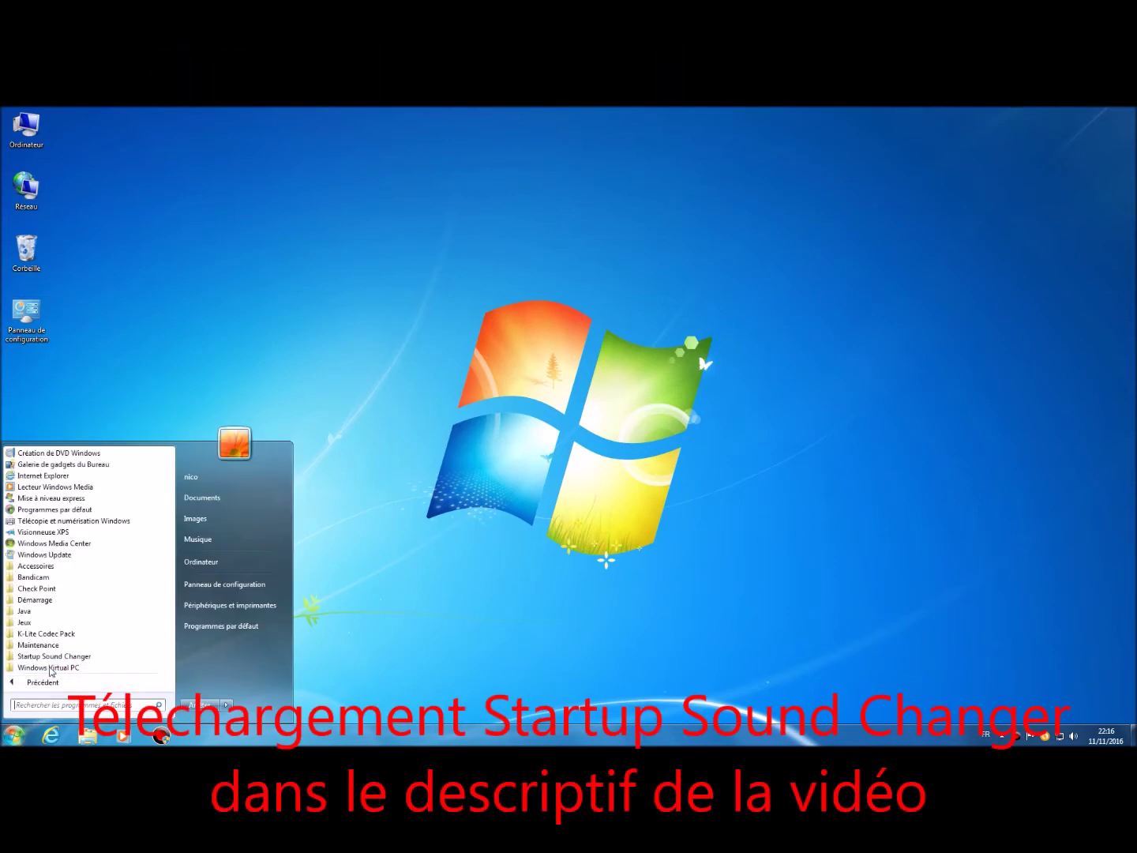
click(50, 657)
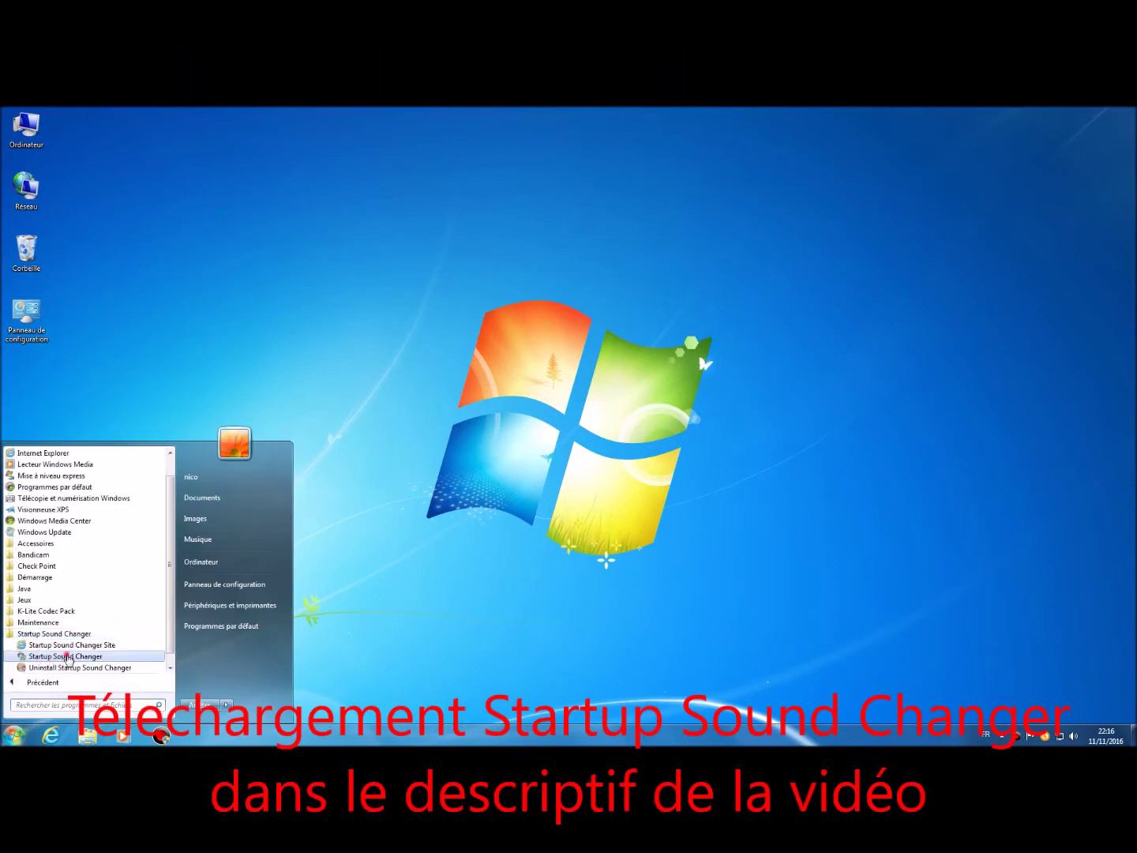
click(62, 657)
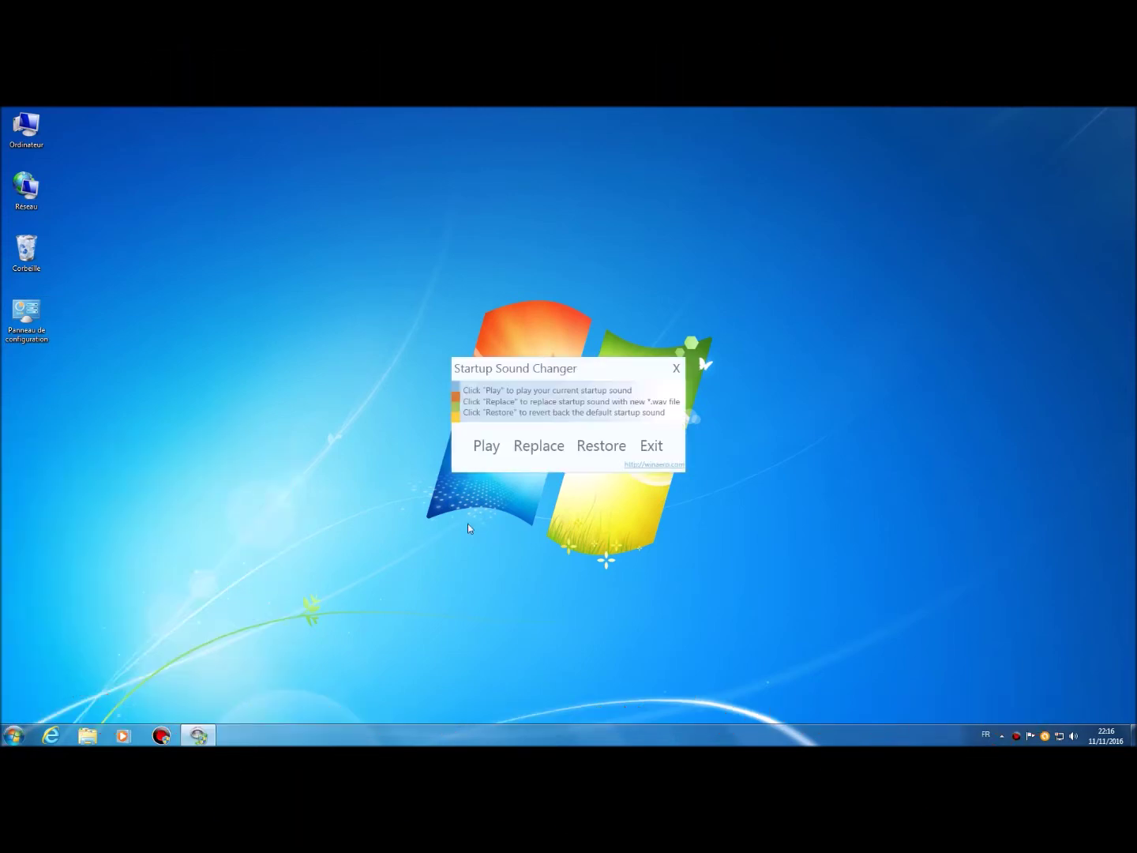
click(487, 447)
Replace the startup sound with OttoHalmn-OttosCreativeCommonsTracks-01AirshipThun6s.wav from the BootLoader\Sons folder on DATA (D:), and play it.
click(540, 447)
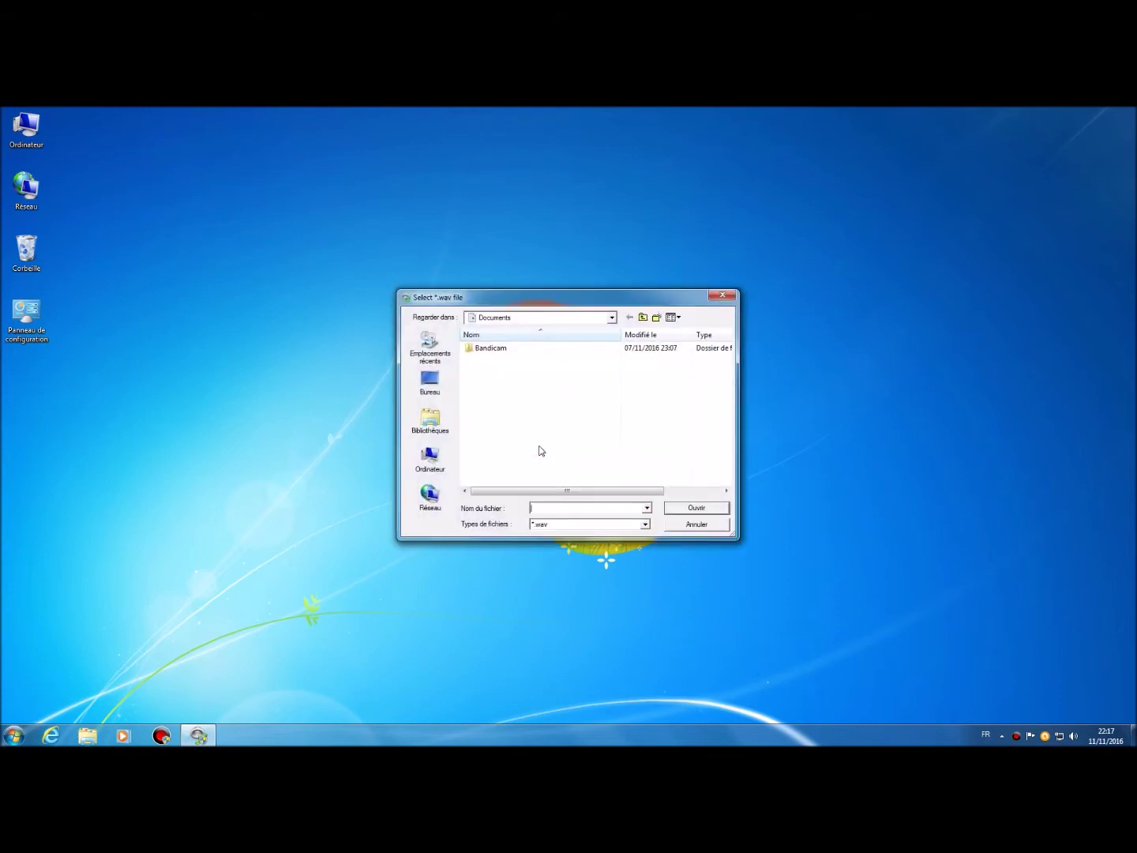
click(437, 470)
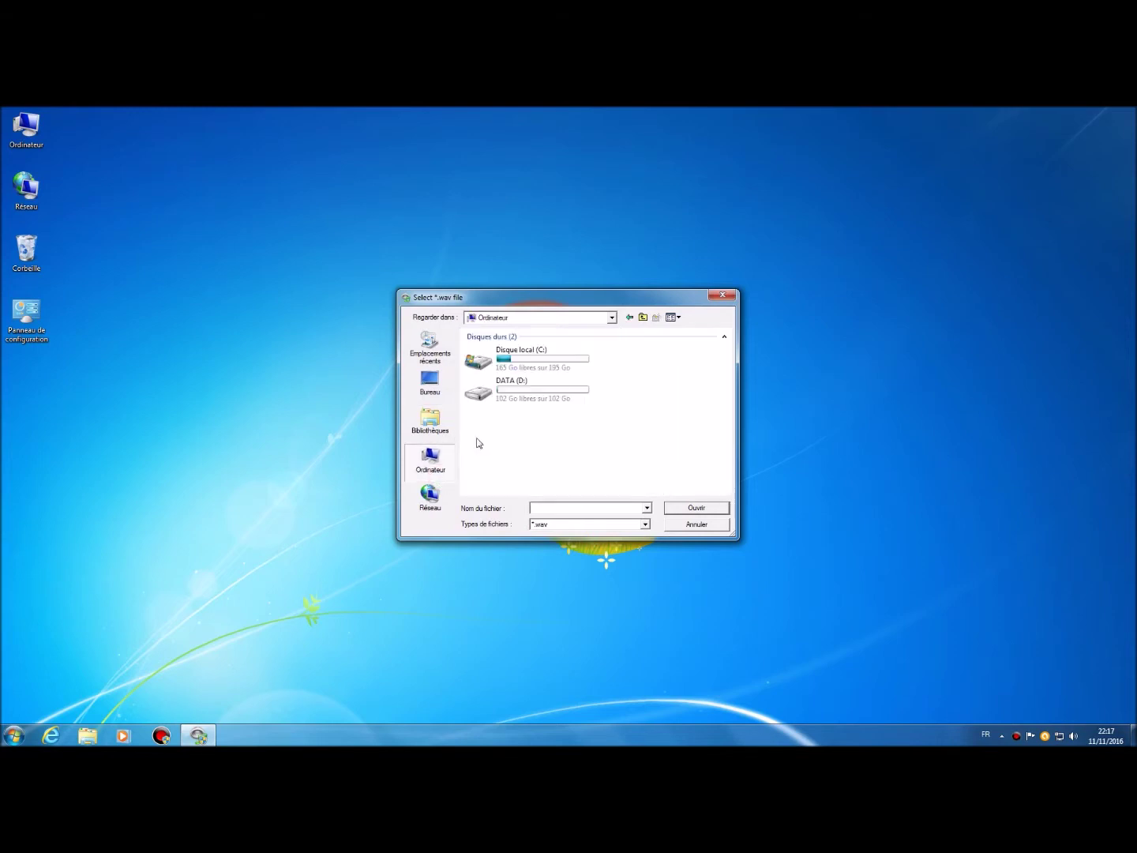
double_click(483, 392)
click(481, 349)
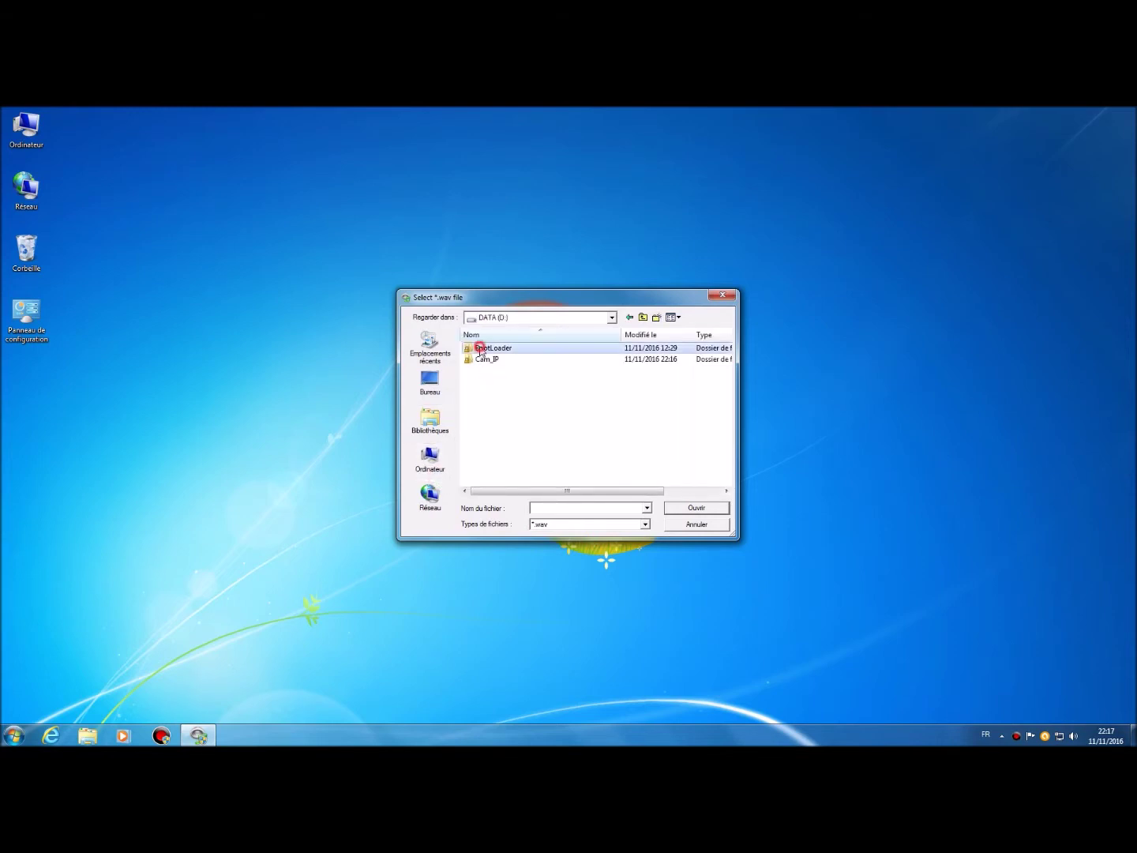
double_click(480, 349)
click(479, 404)
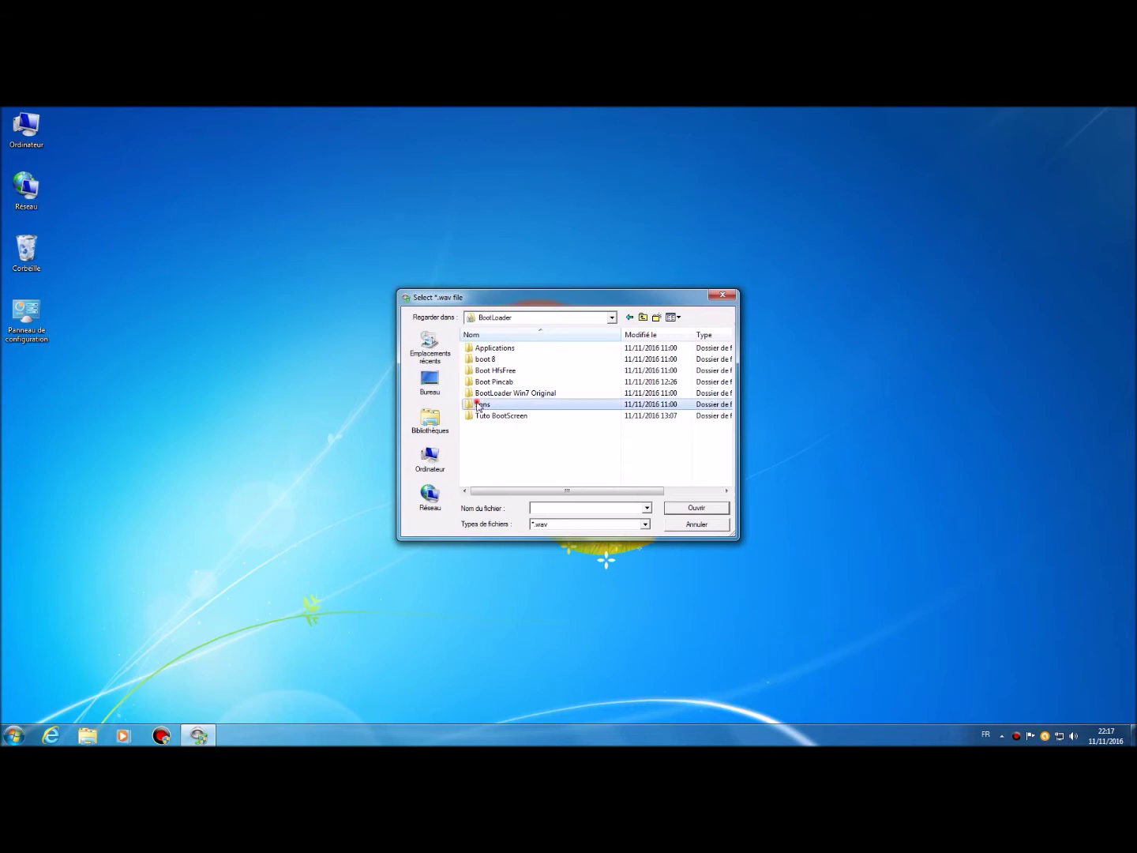
double_click(479, 404)
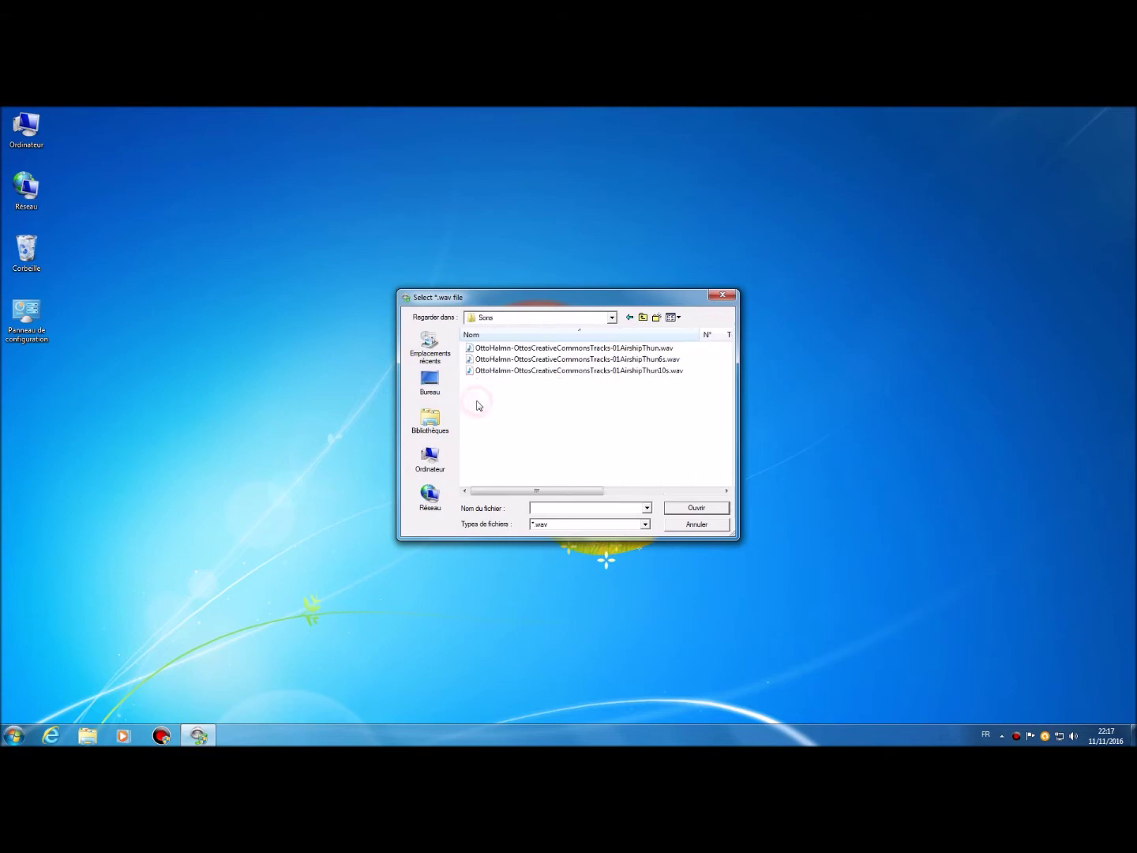
click(651, 359)
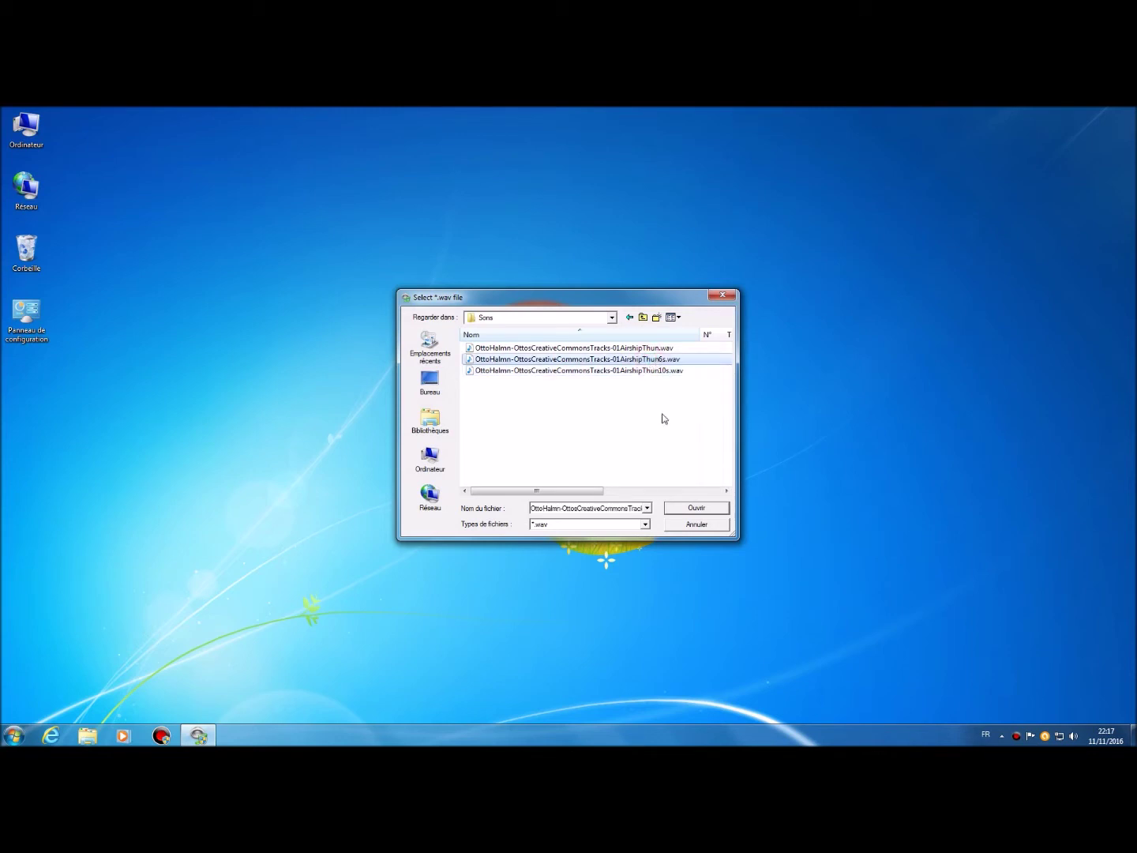
click(698, 509)
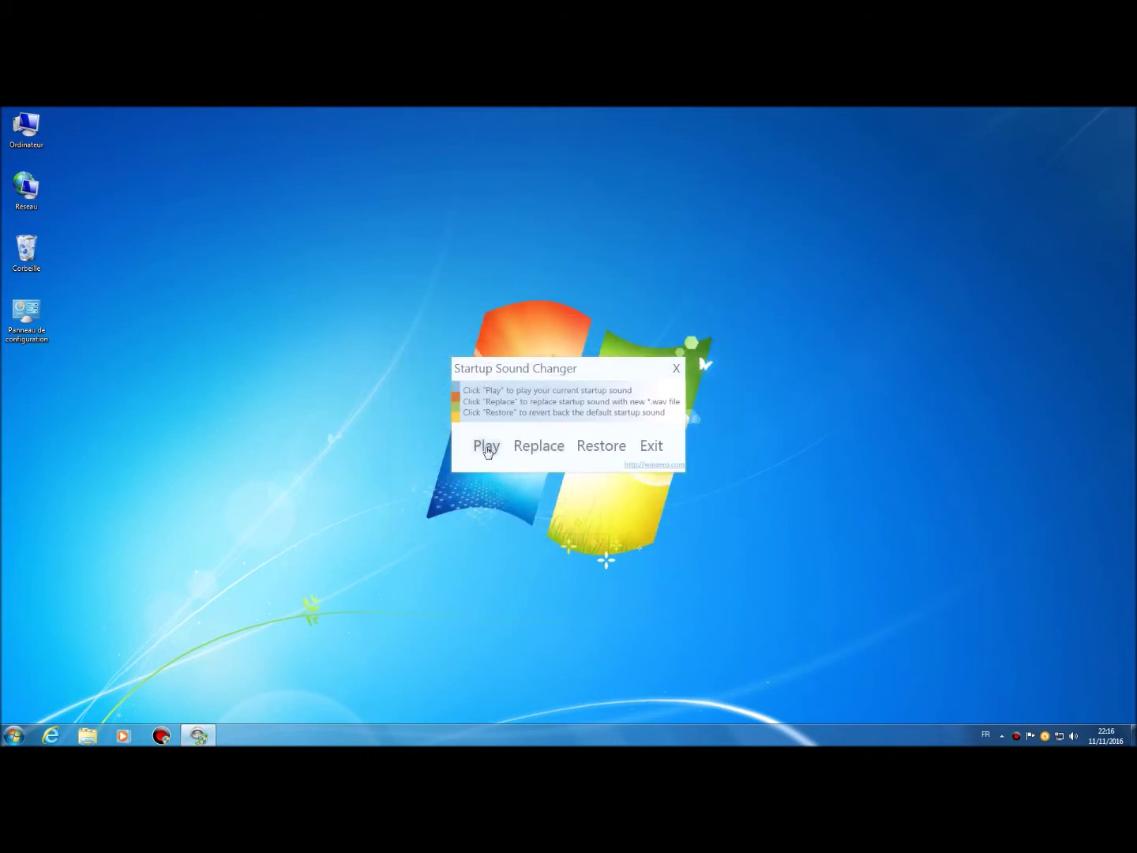
click(487, 448)
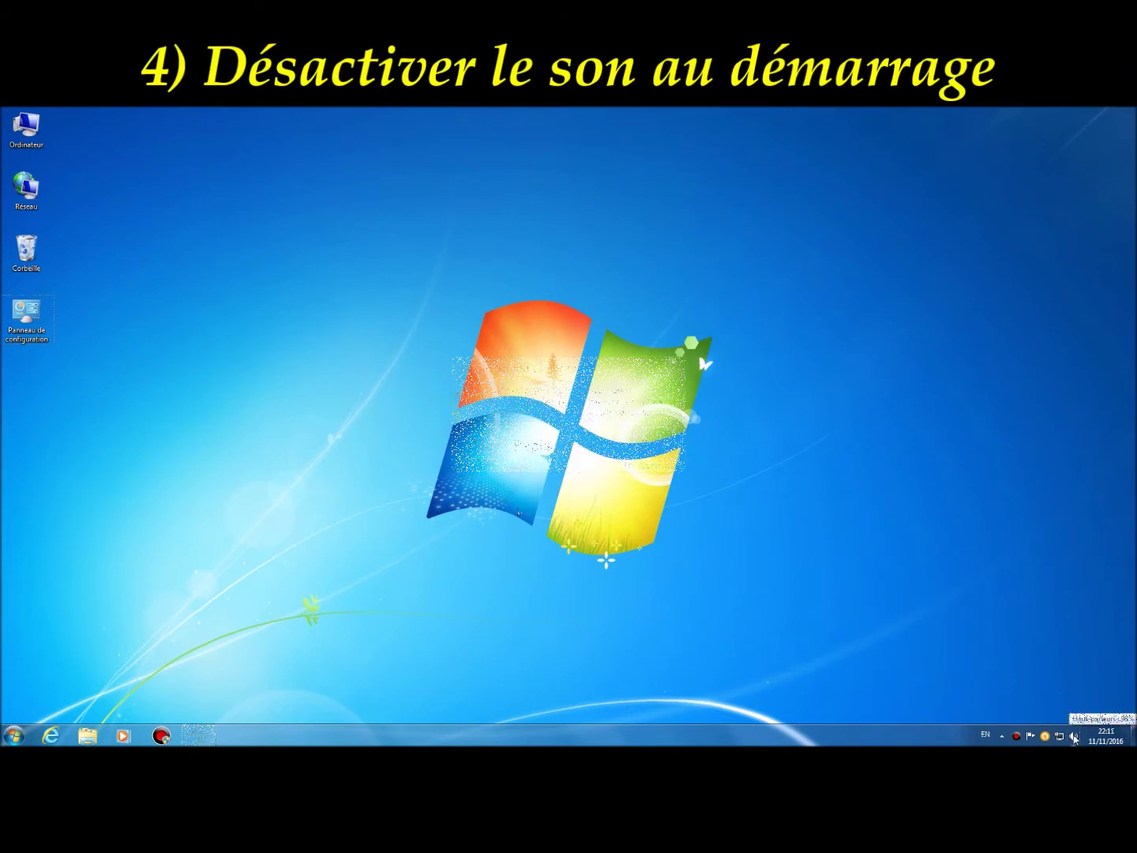
Disable "Jouer le son de démarrage de Windows" in the Windows sound settings, apply the change, and close the dialog.
right_click(1074, 738)
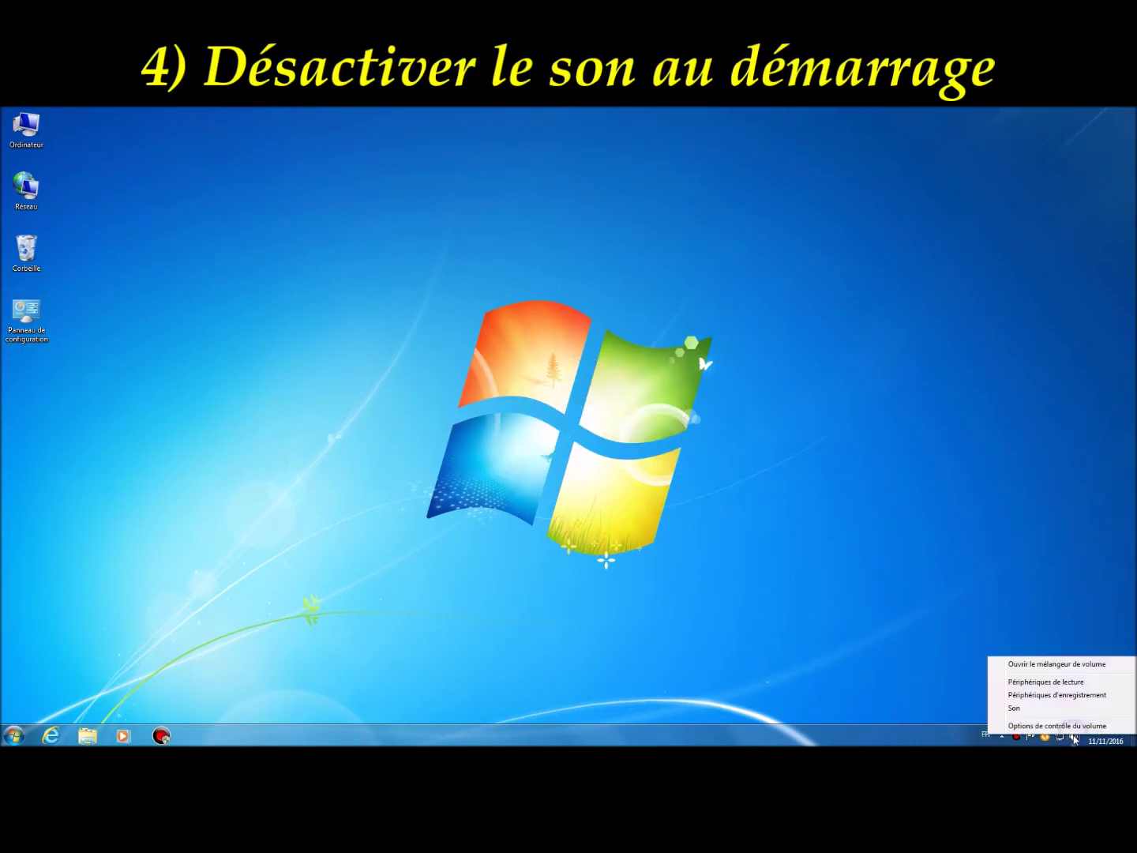
click(1059, 699)
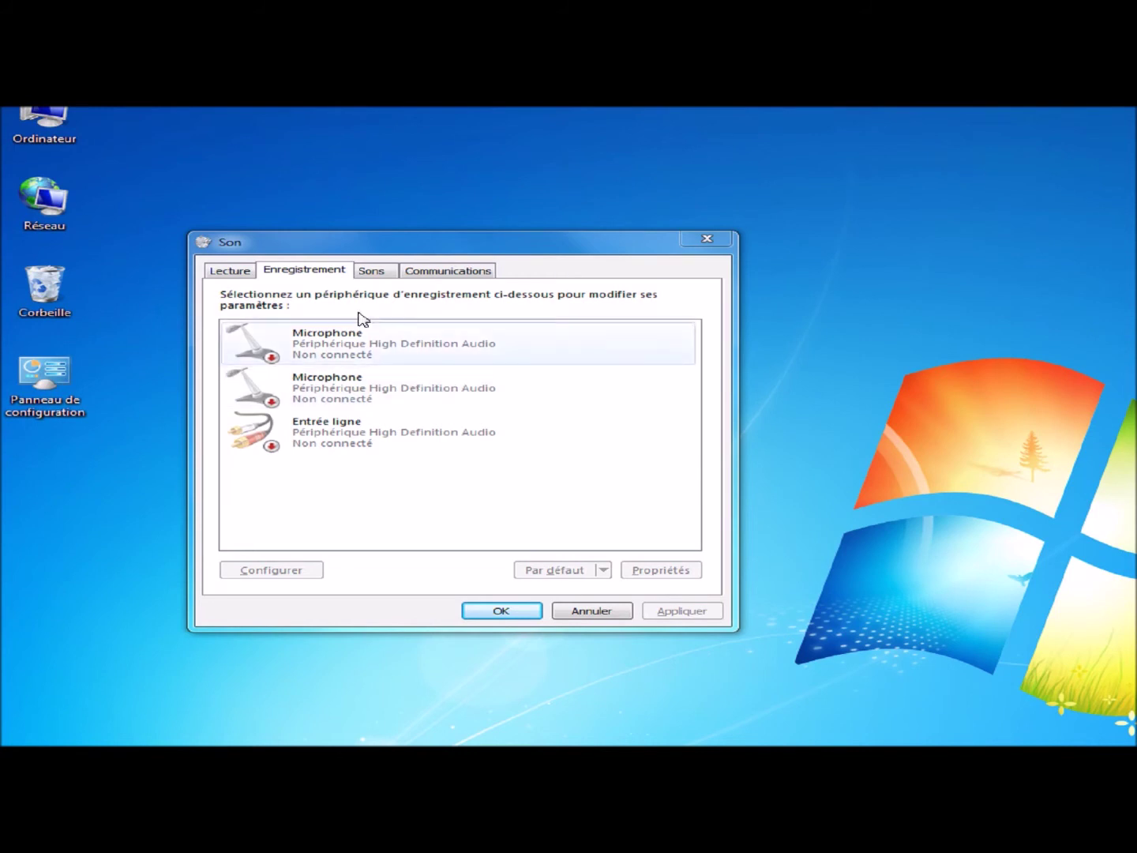
click(373, 273)
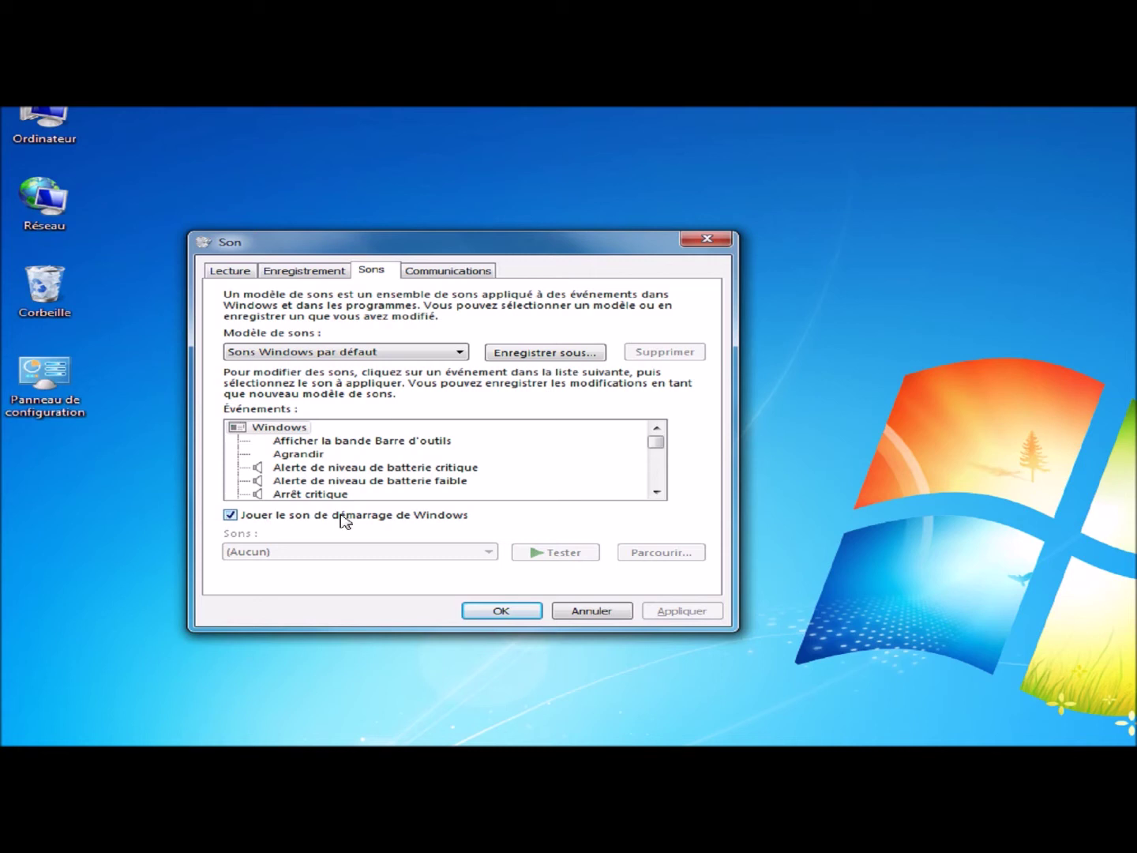
click(278, 515)
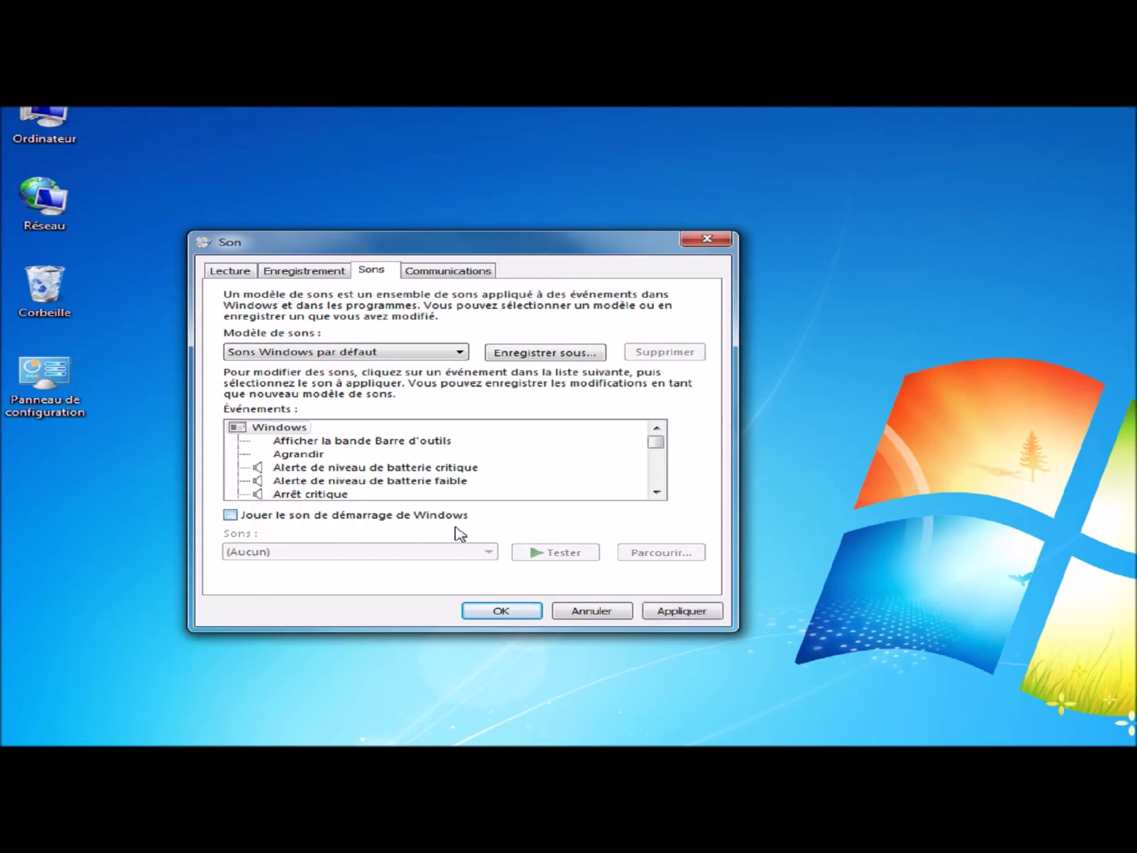
click(682, 613)
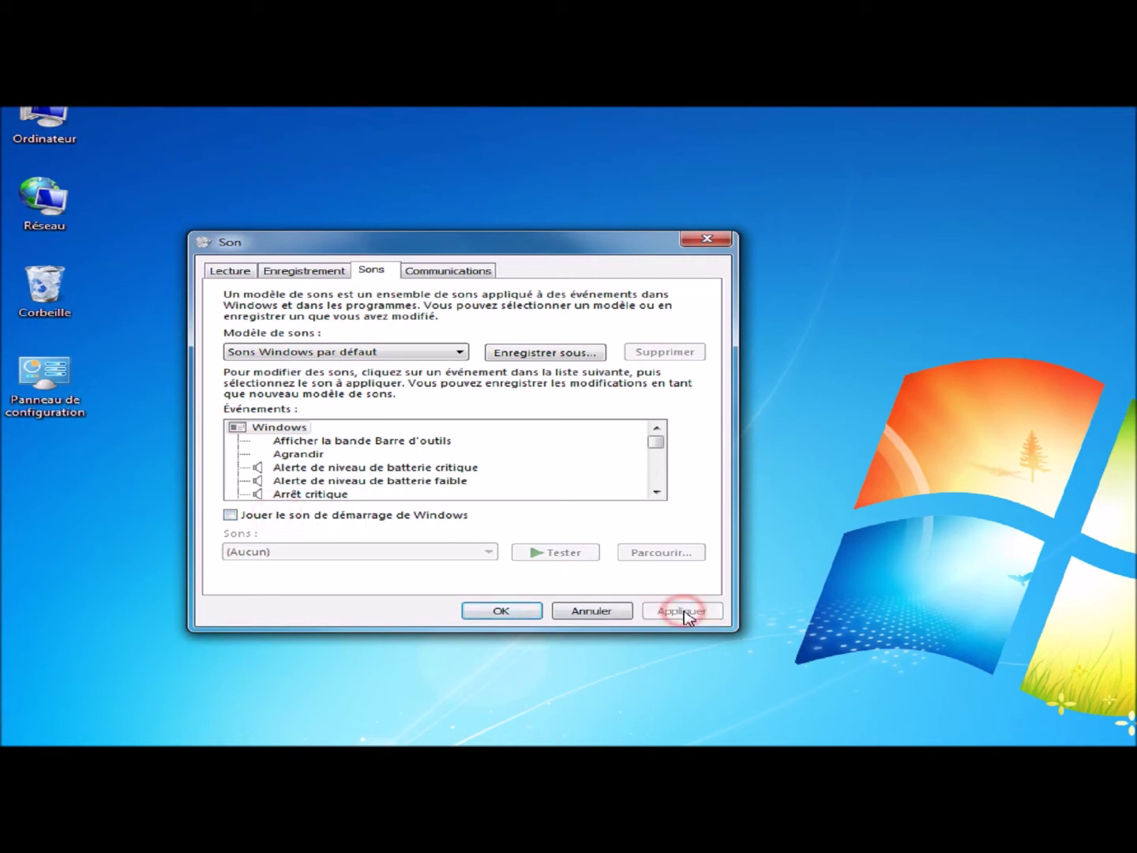
click(500, 612)
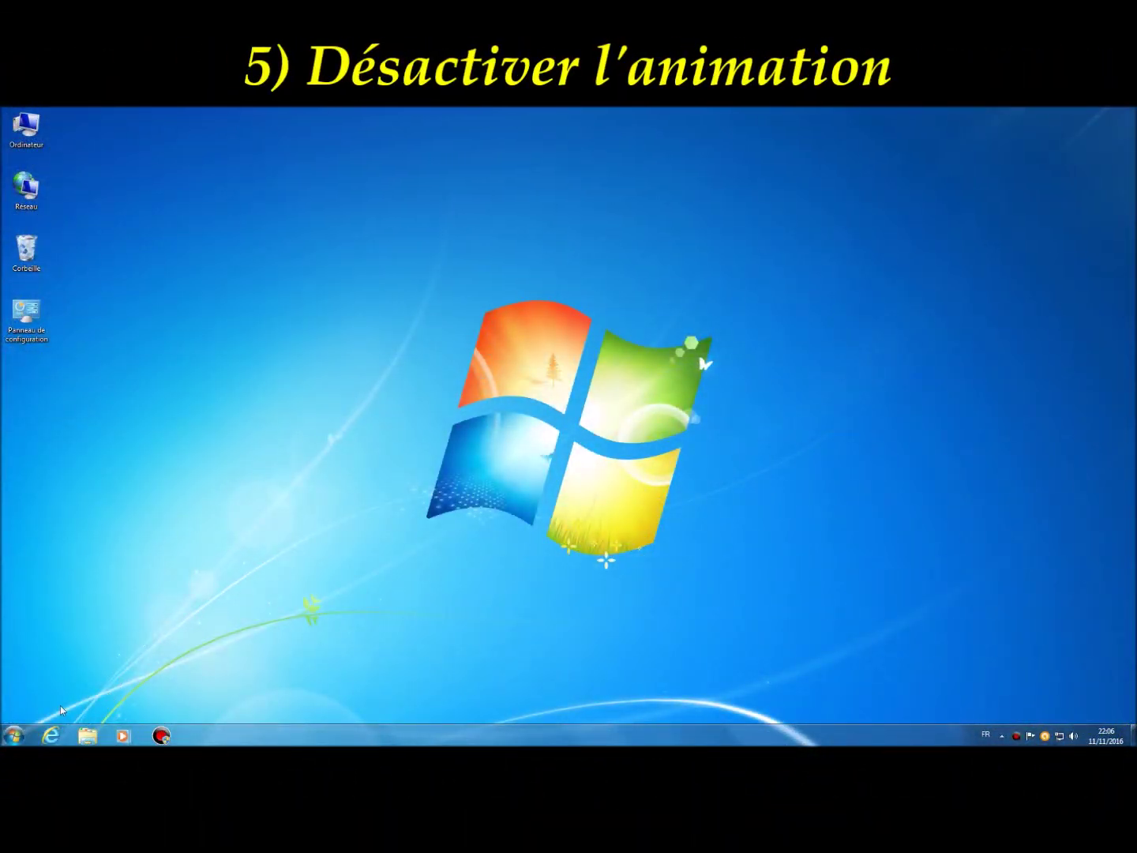
Search Windows for msconfig and open the System Configuration utility.
click(12, 736)
click(36, 702)
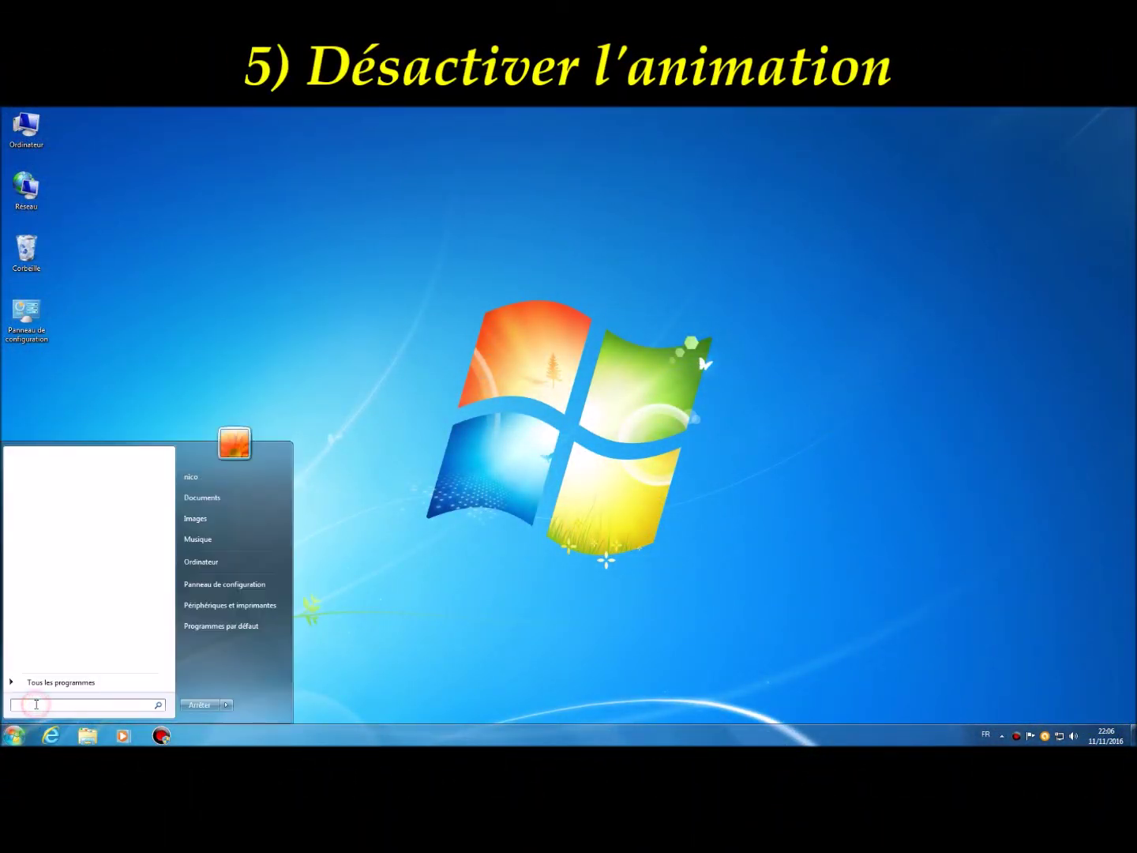
text(mscon)
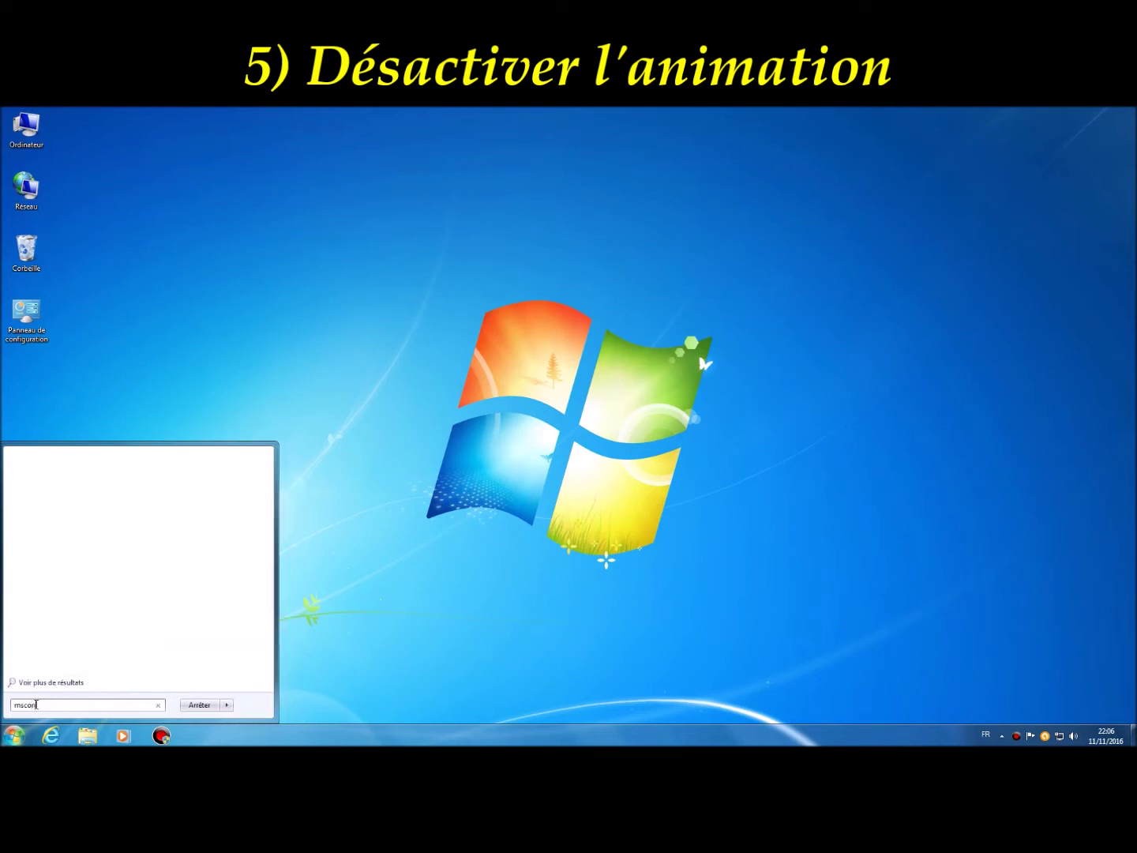
text(fig)
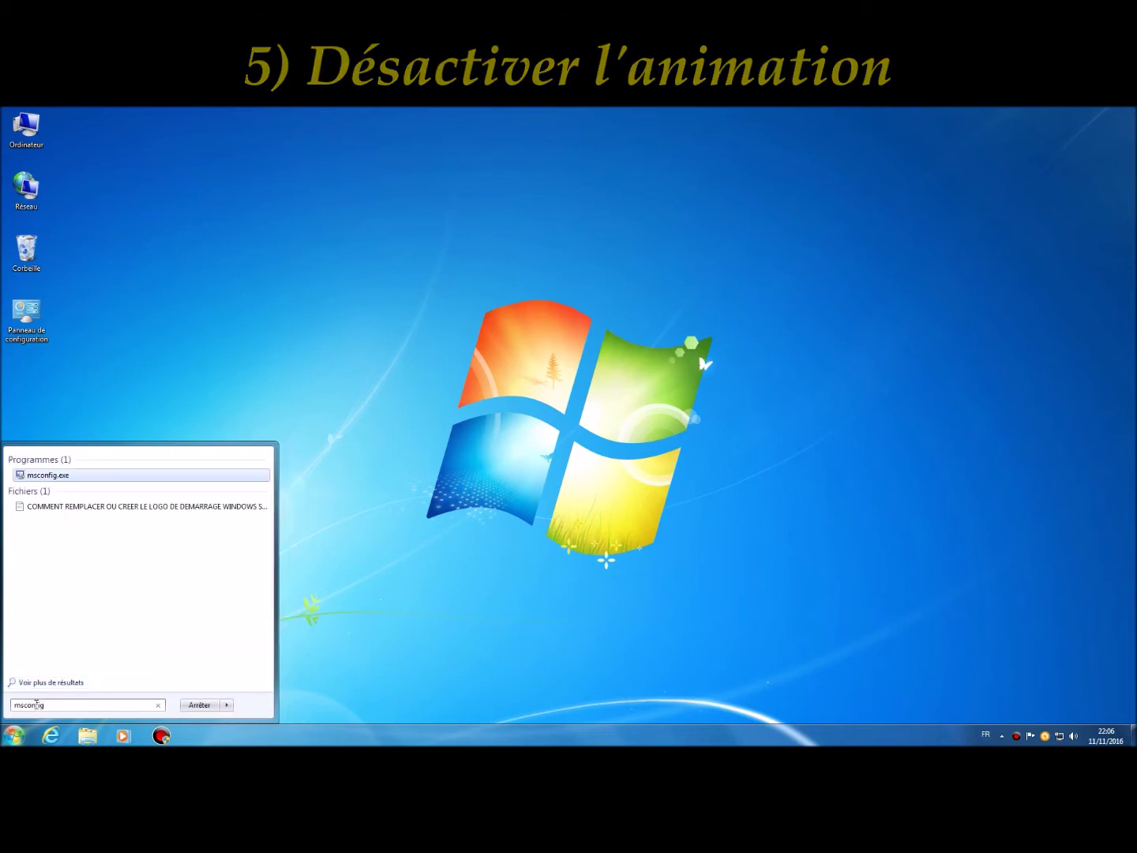
click(38, 475)
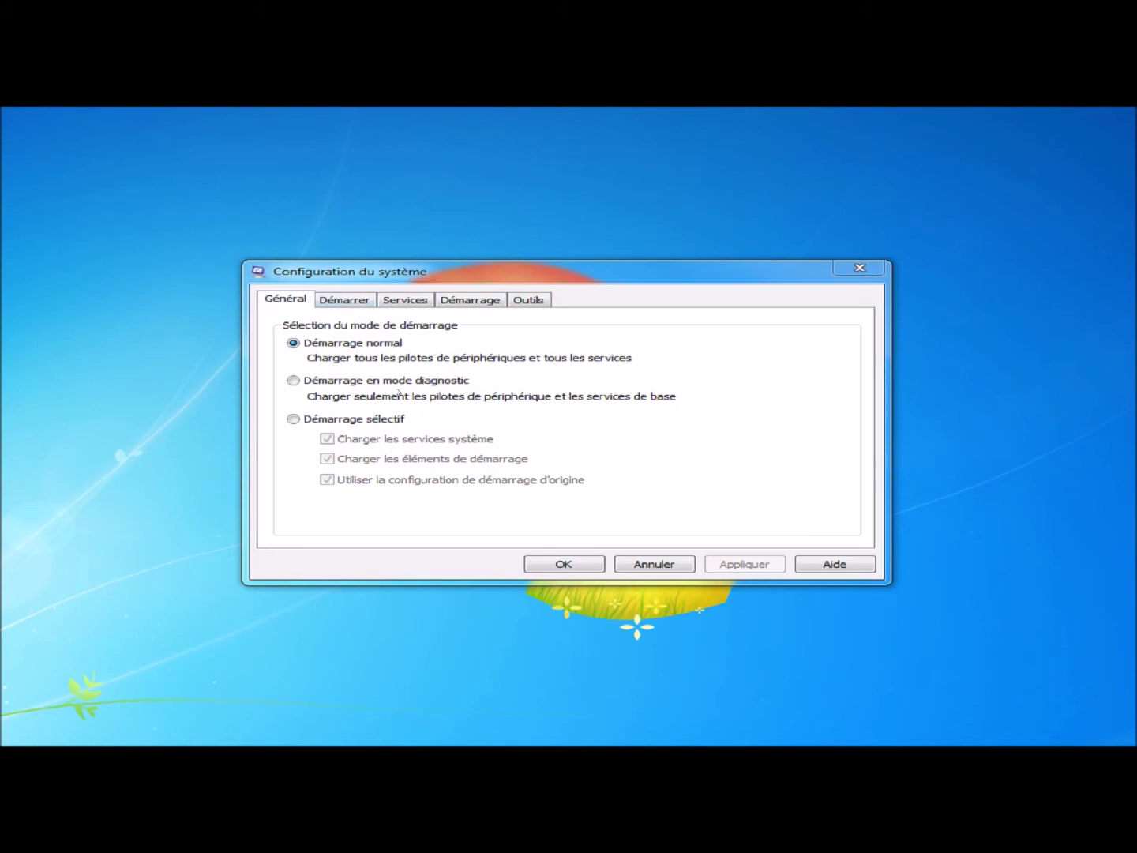
Enable the boot option "Ne pas démarrer la GUI" for Windows 7, and apply and confirm the system configuration.
click(476, 484)
click(476, 484)
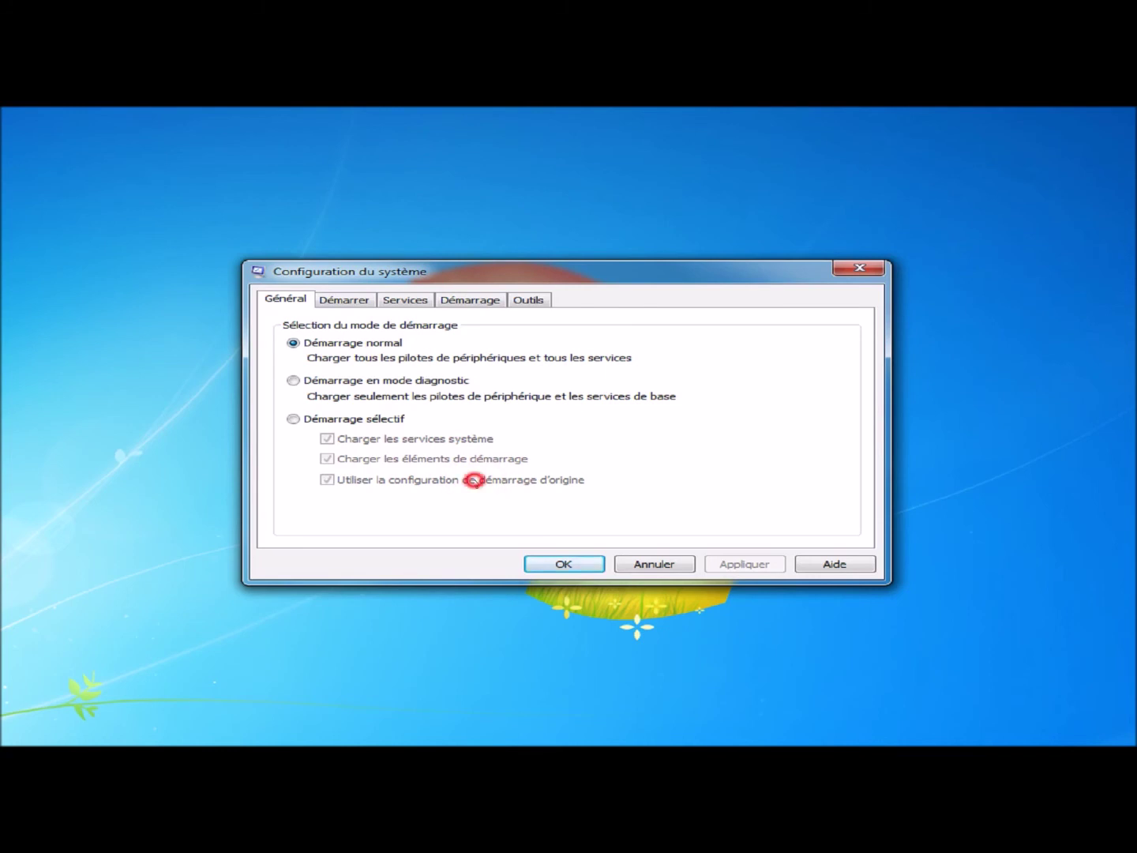
click(351, 301)
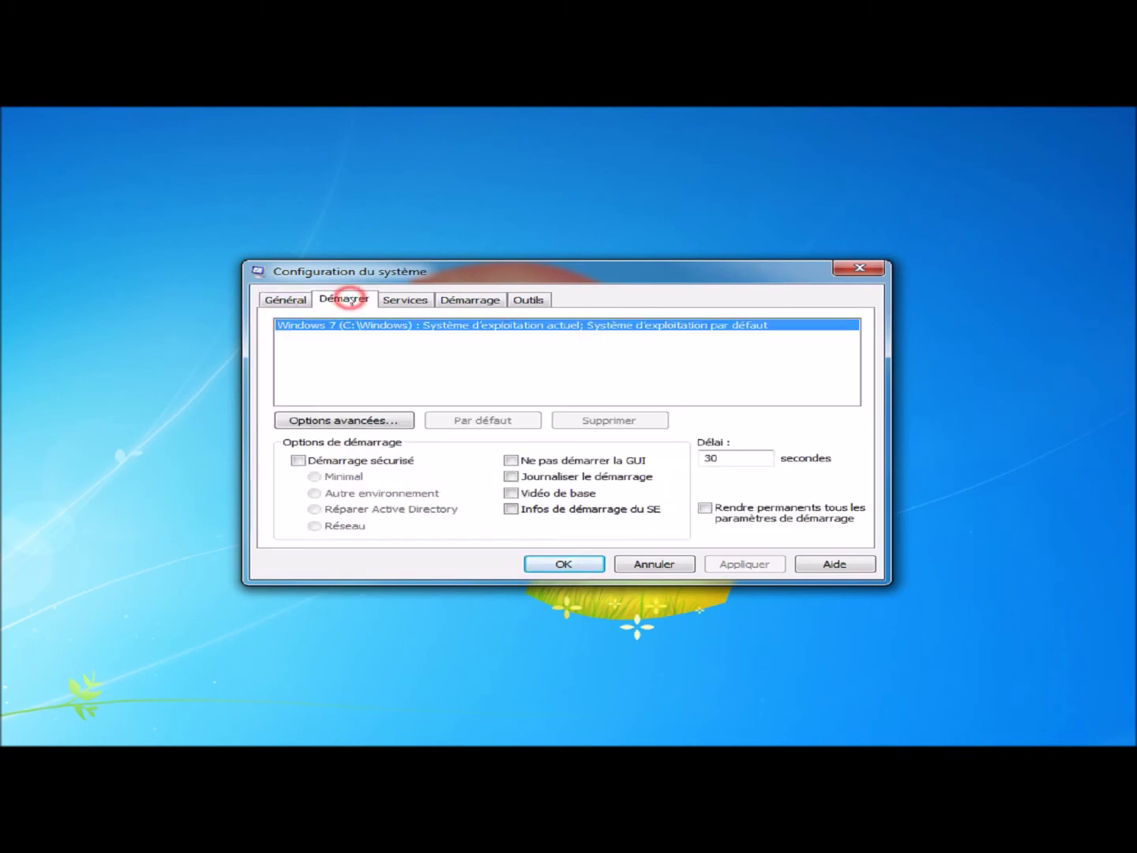
click(513, 461)
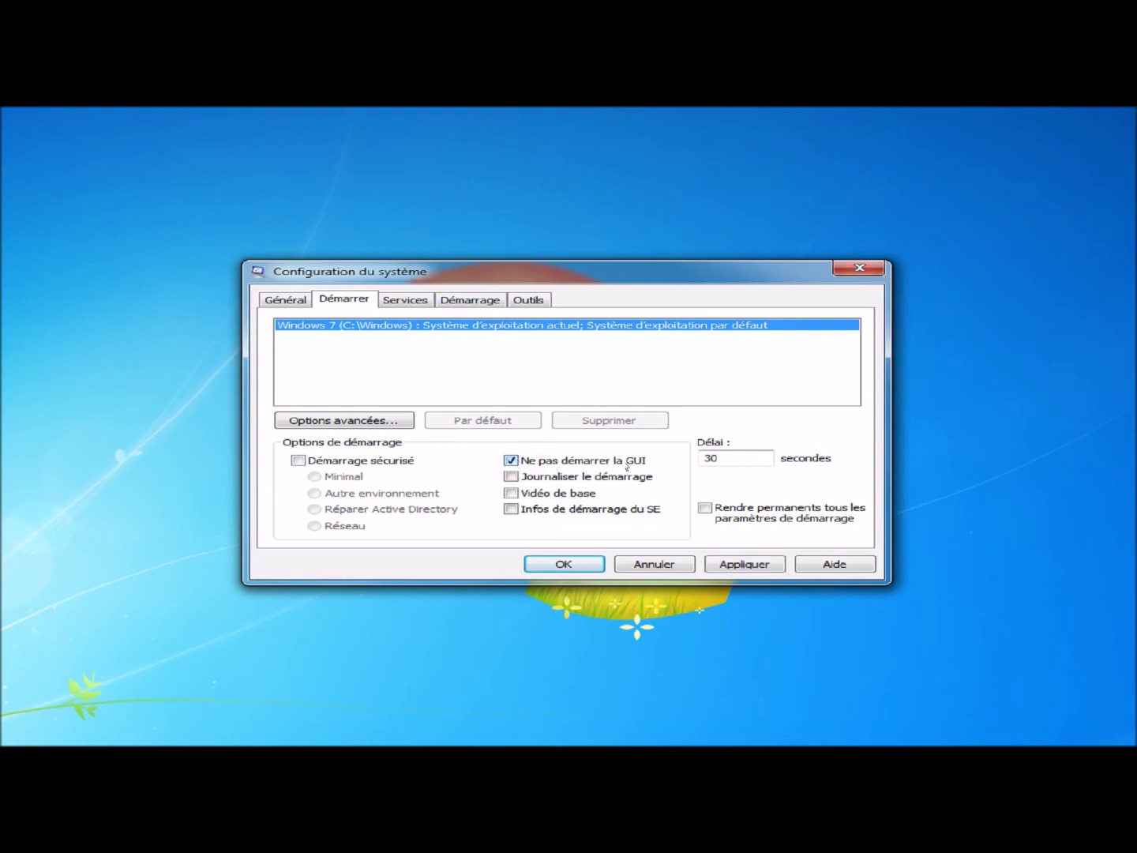
click(740, 565)
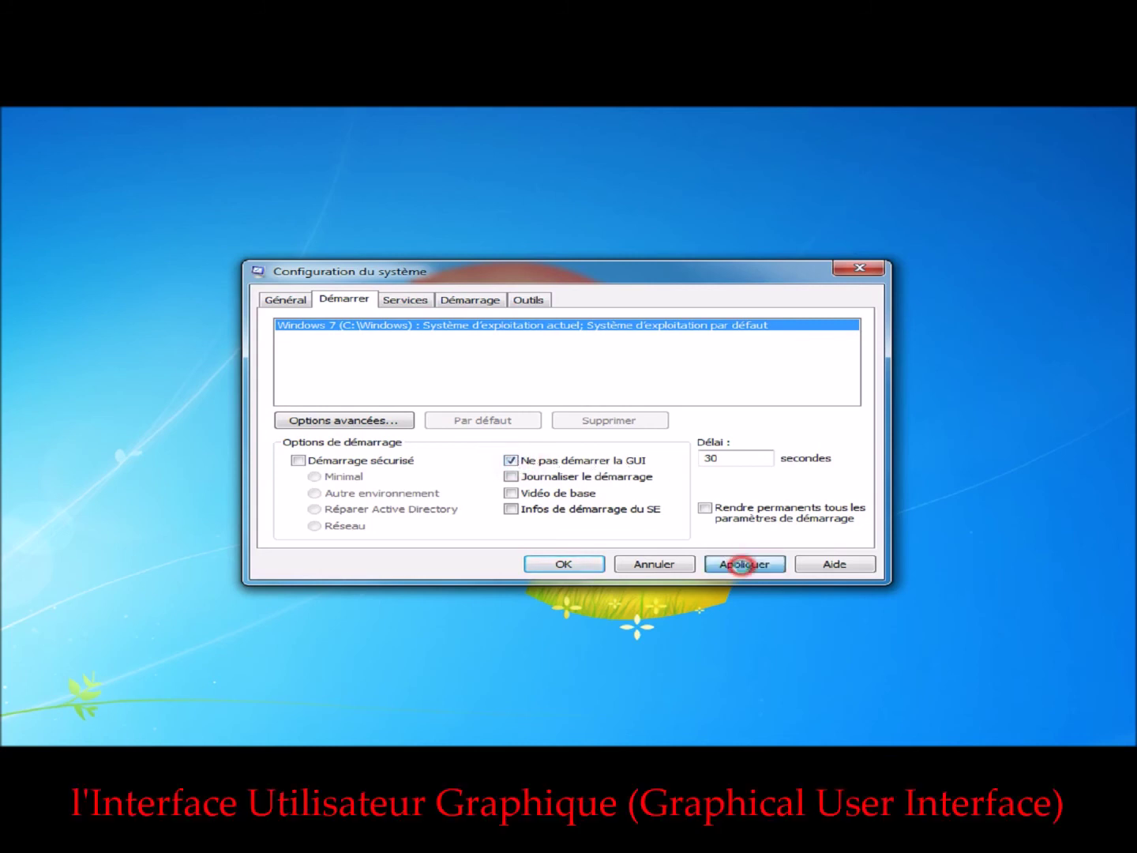
click(563, 565)
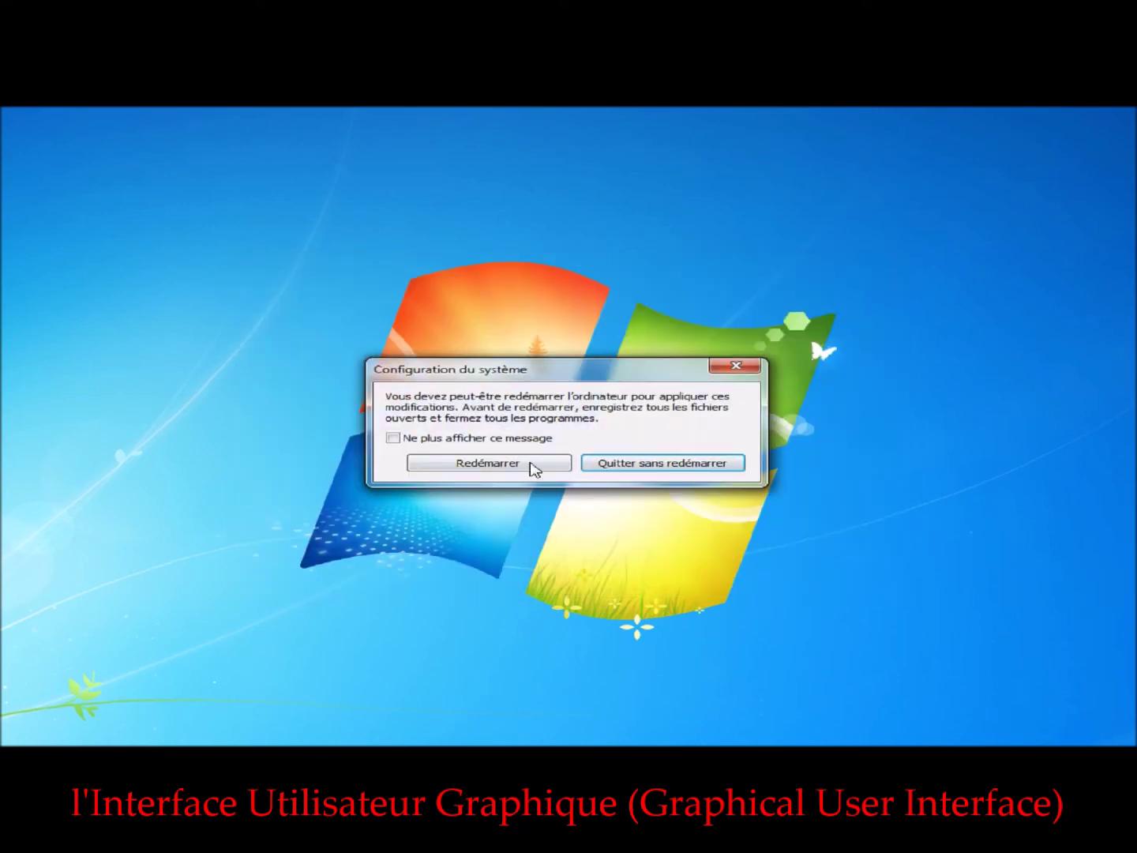